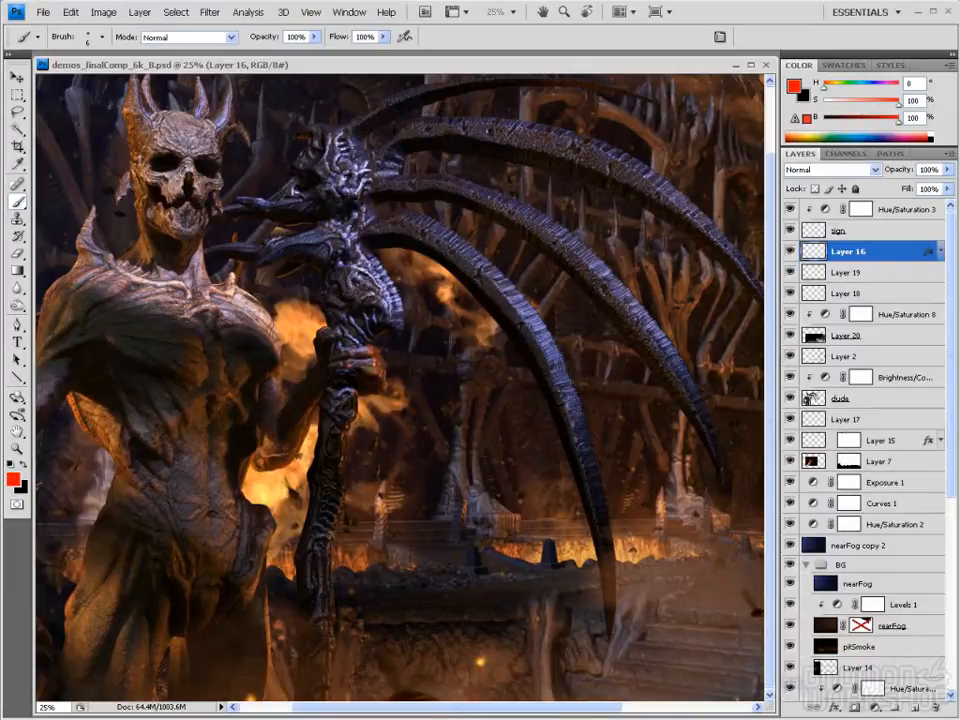
Hide Layer 7, Layer 15, Layer 17 and Layer 2 in the full demon composite
alt+click(405, 378)
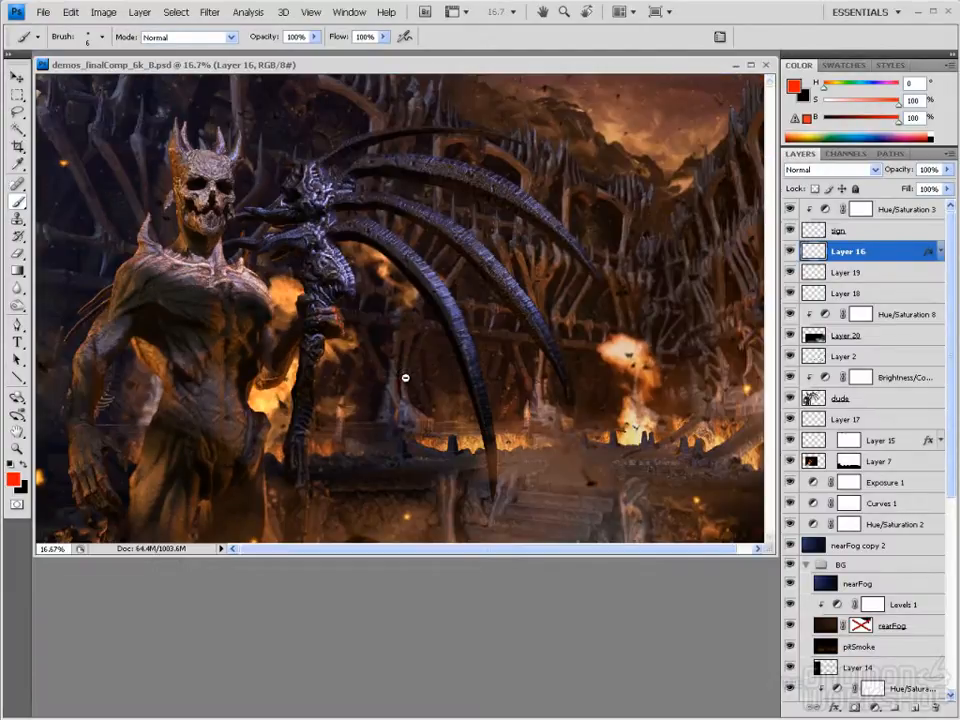
drag(686, 556, 700, 704)
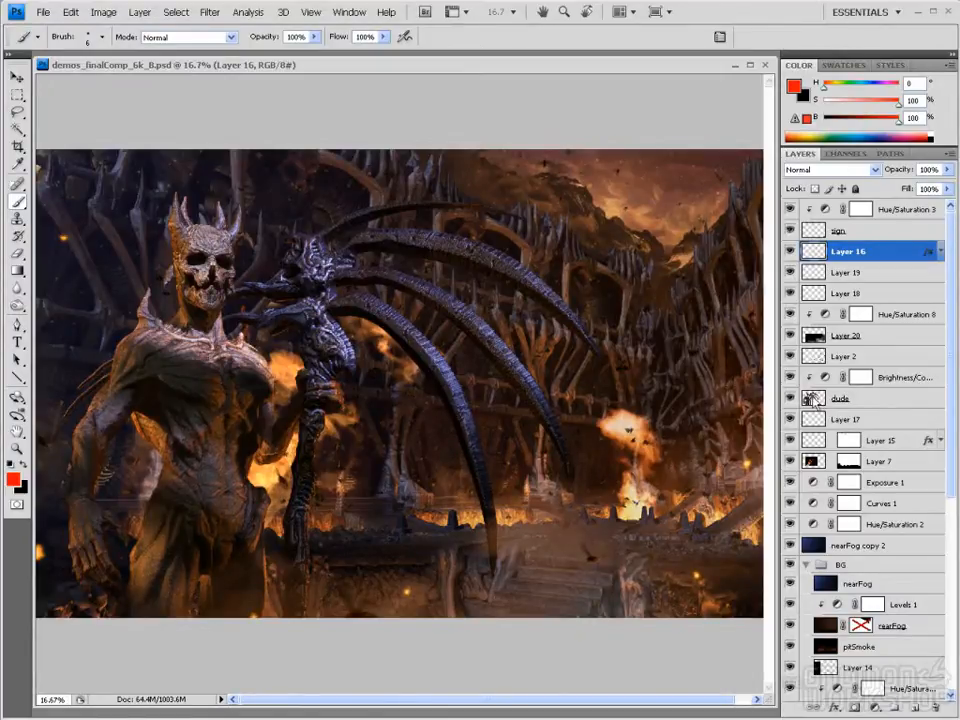
drag(954, 340, 953, 445)
click(790, 356)
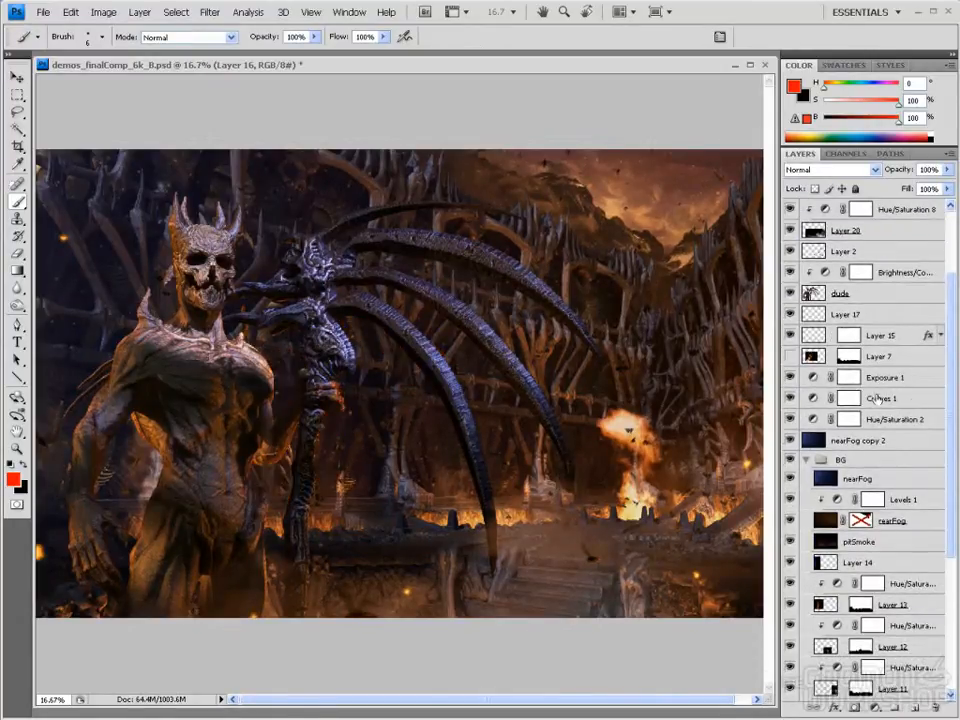
click(790, 314)
click(790, 251)
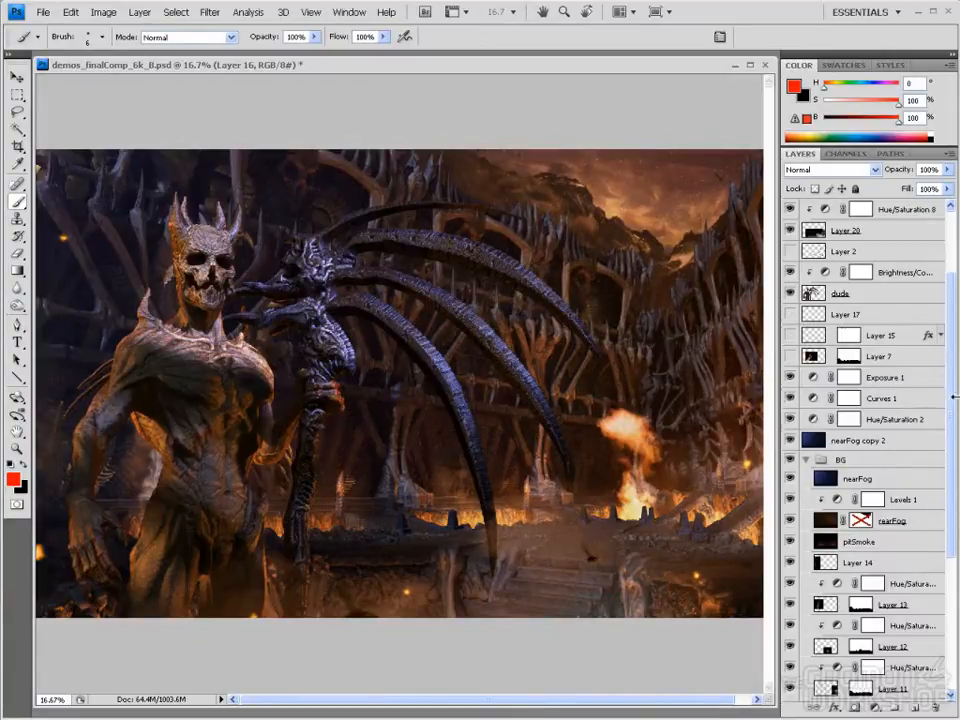
Hide Layer 8 through Layer 14 inside the BG group
scroll(951, 405, down, 3)
drag(790, 516, 793, 579)
drag(790, 478, 791, 392)
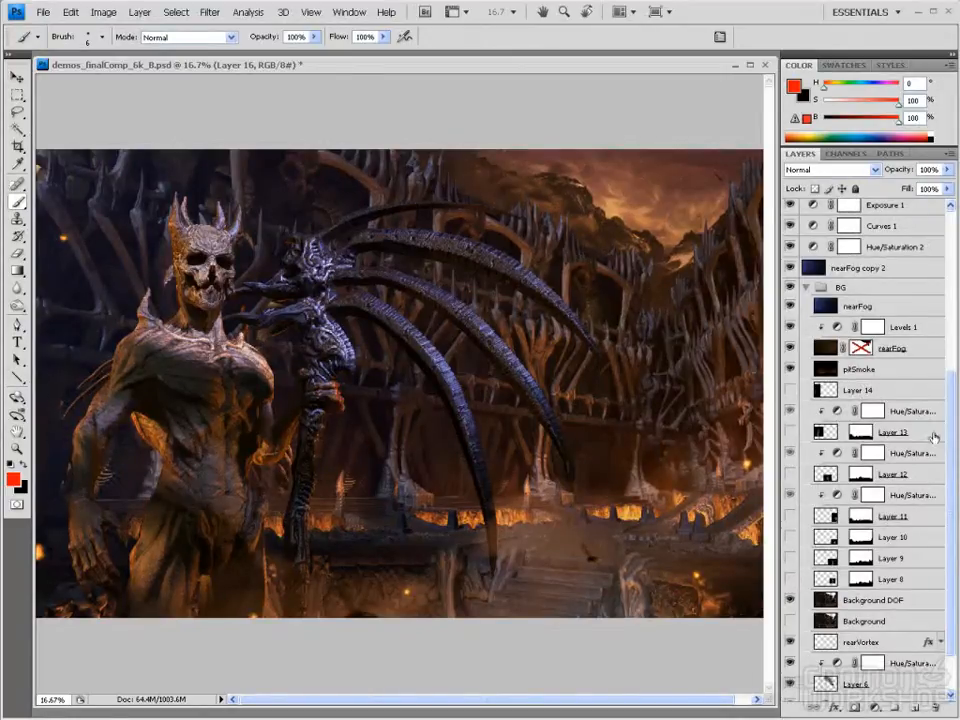
Hide the dude character layer, Layer 20, Layer 18, Layer 19, Layer 16 and the sign layer
drag(952, 440, 952, 300)
click(790, 357)
scroll(947, 398, up, 2)
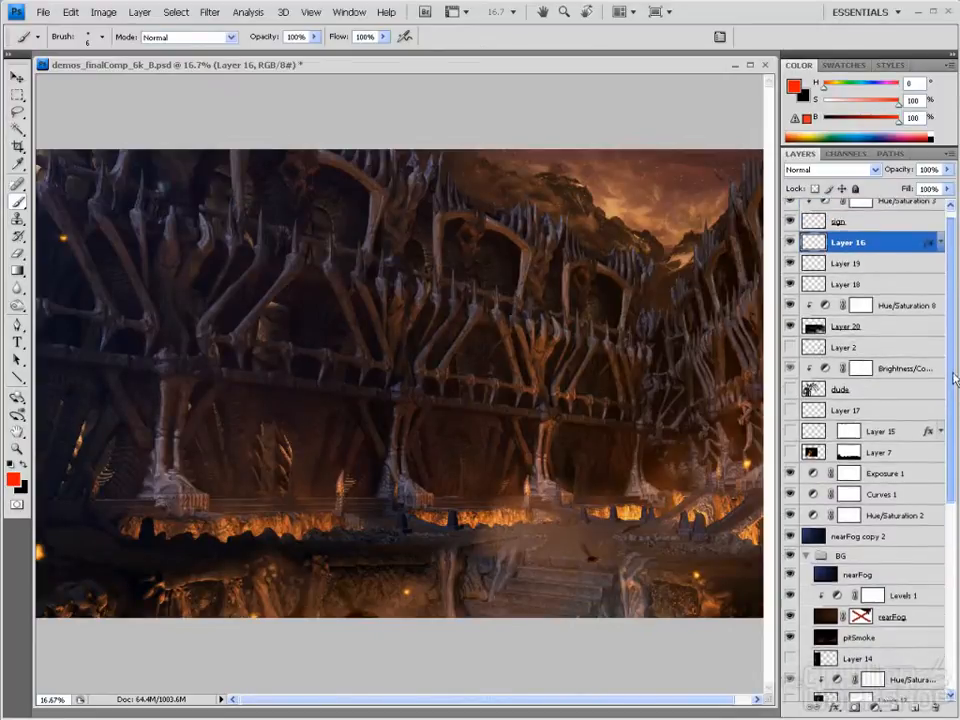
click(791, 337)
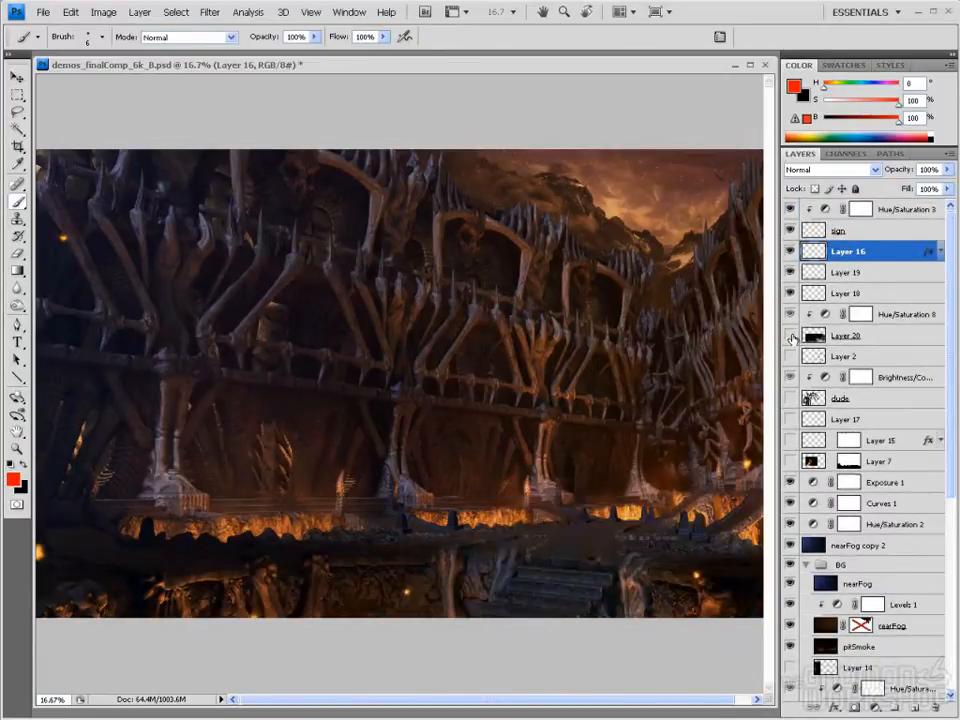
click(791, 292)
click(791, 273)
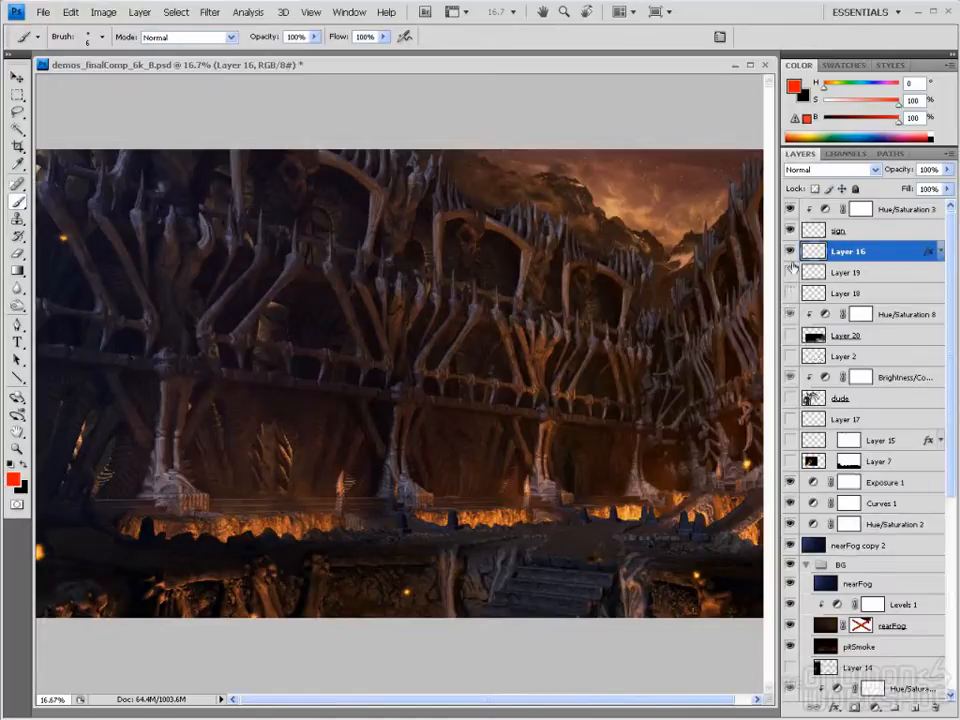
click(791, 251)
click(791, 231)
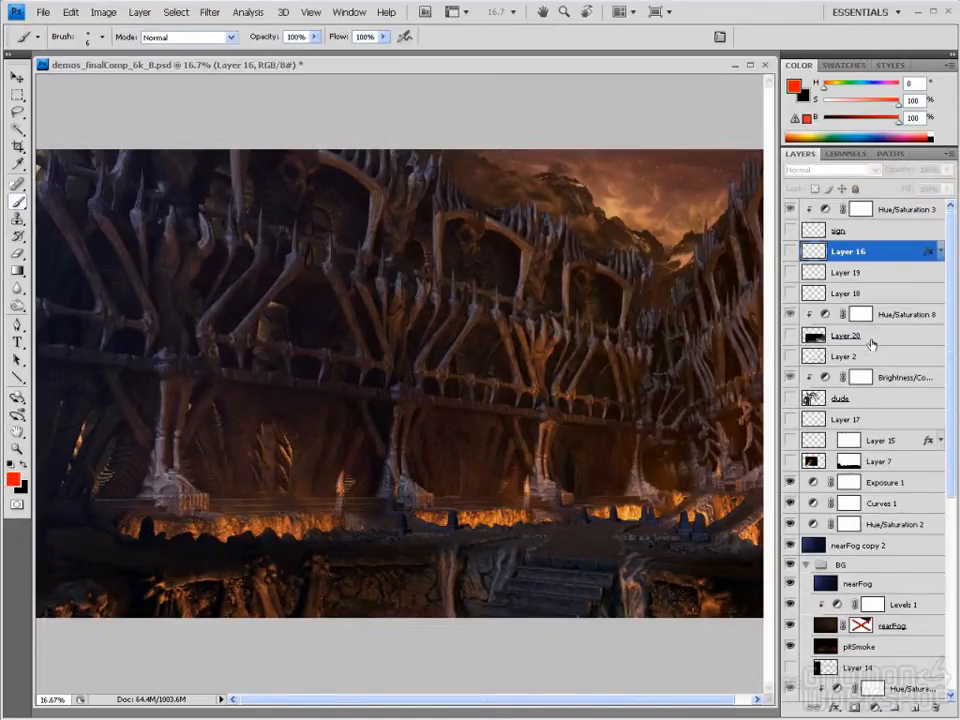
Hide the rearVortex layer and Layer 6 near the bottom of the BG group
scroll(860, 450, down, 10)
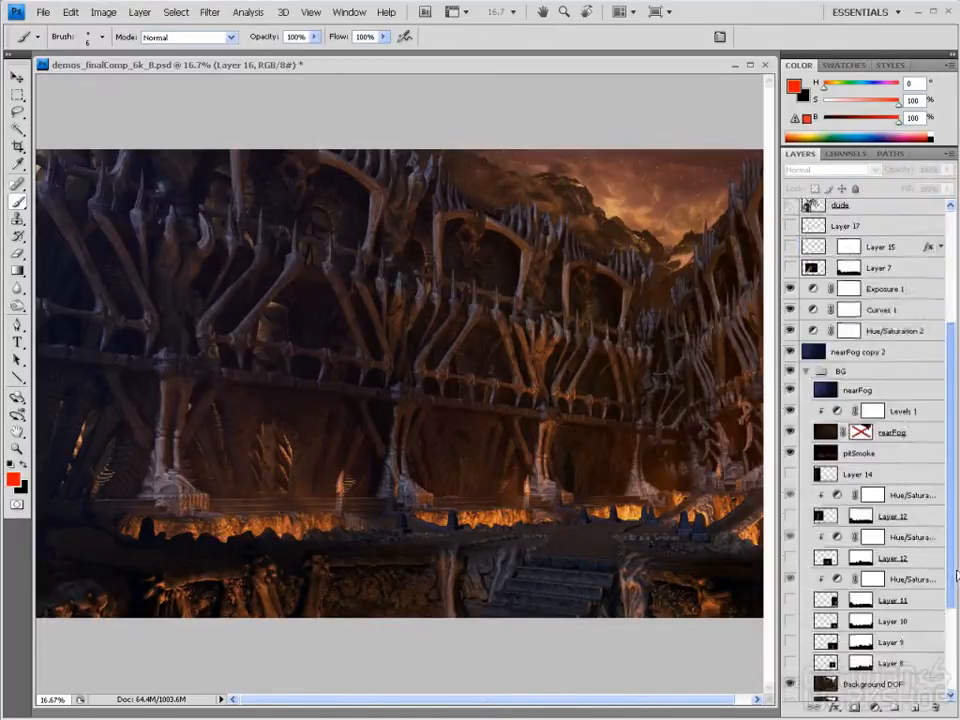
click(791, 627)
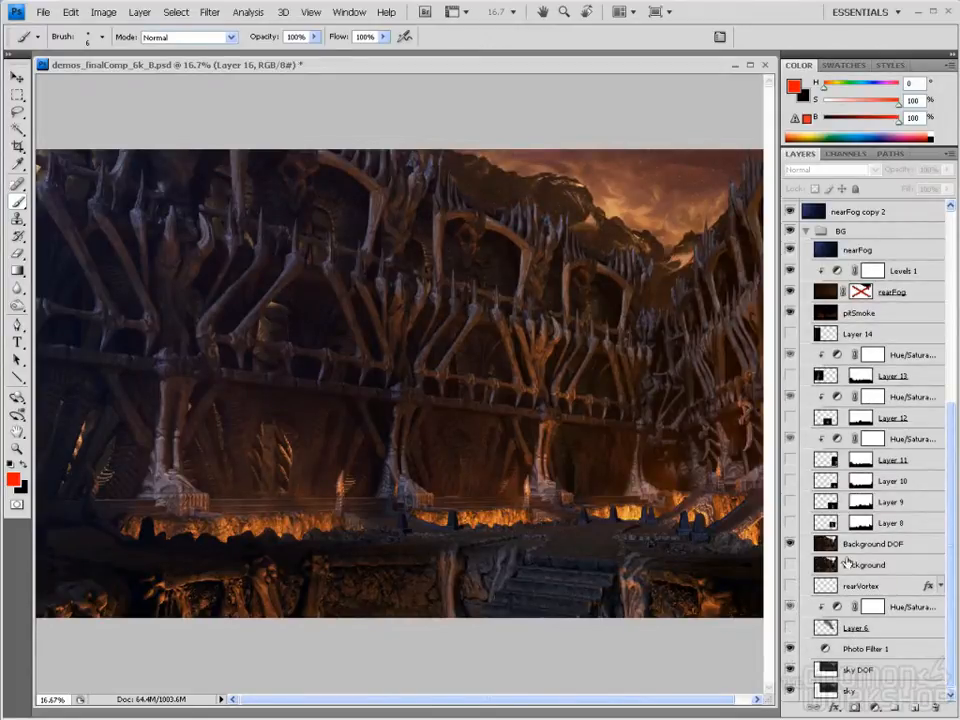
drag(952, 545, 957, 317)
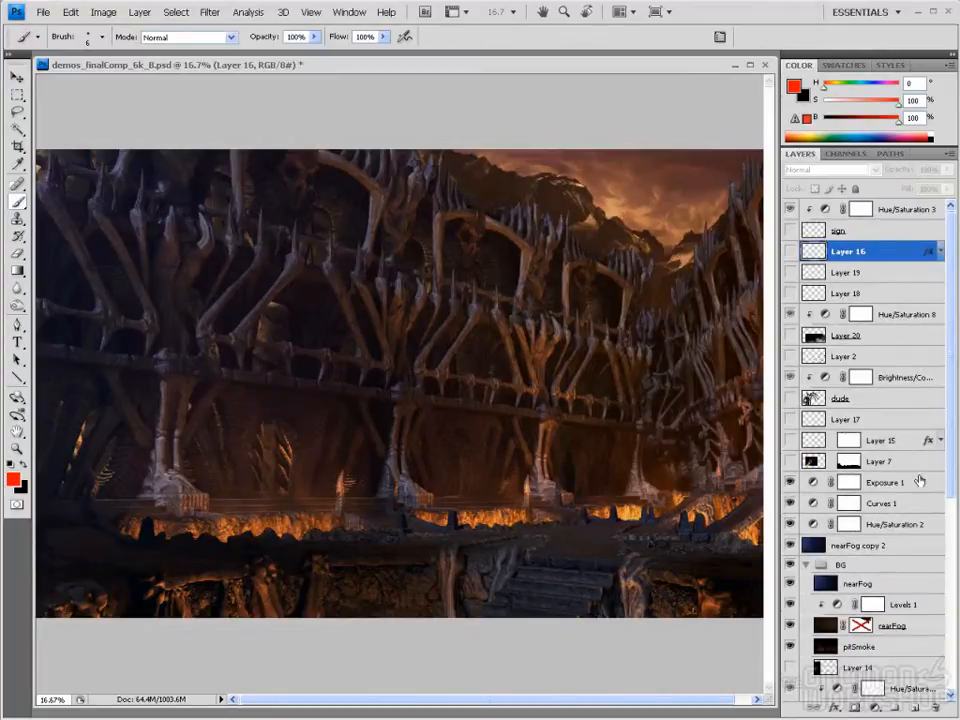
mouse_move(790, 482)
mouse_down()
mouse_move(797, 524)
mouse_move(790, 482)
mouse_up()
Switch to the Maya scene and turn off the visibility of demos_layer
key(alt+Tab)
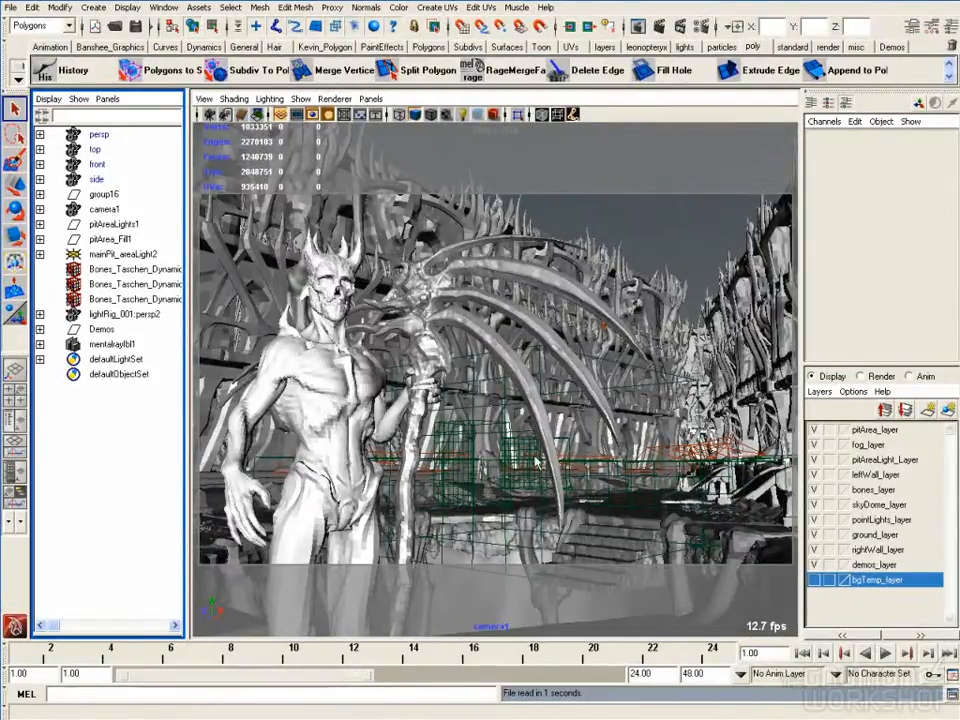
click(813, 565)
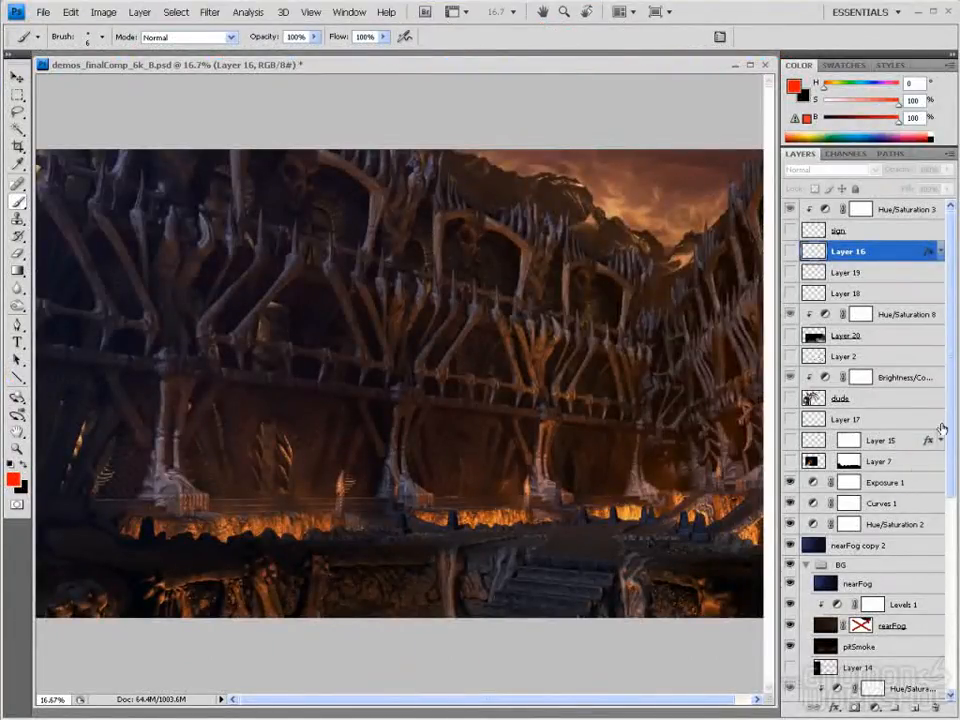
Return to the Photoshop composite and go through the nearFog copy 2, nearFog, rearFog and pitSmoke layers one by one
scroll(852, 403, down, 3)
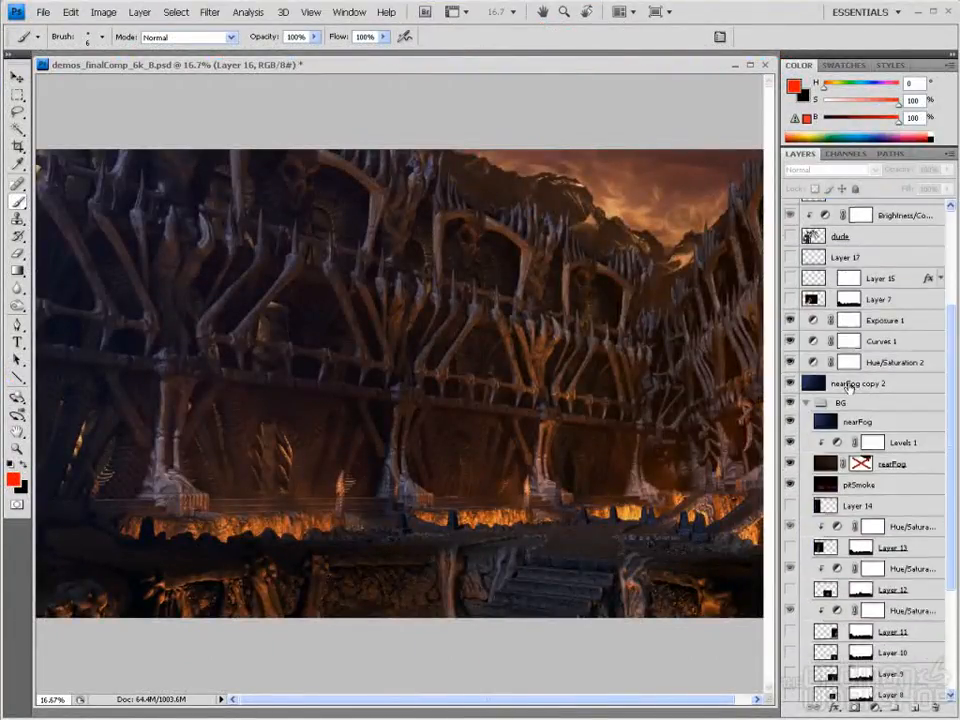
click(850, 388)
click(855, 421)
click(850, 385)
click(824, 463)
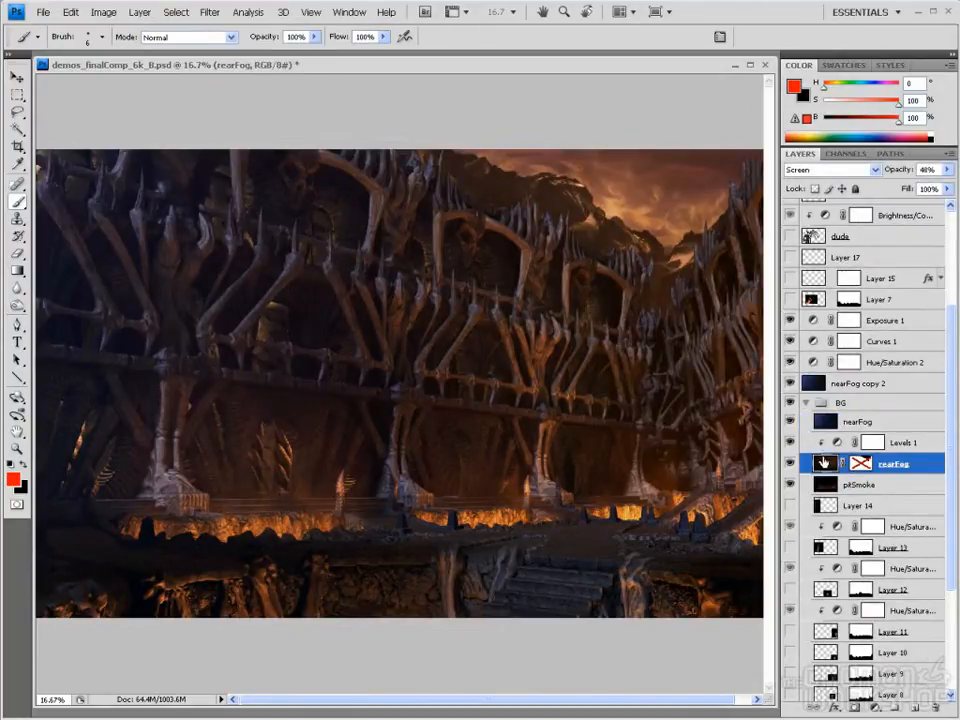
click(828, 485)
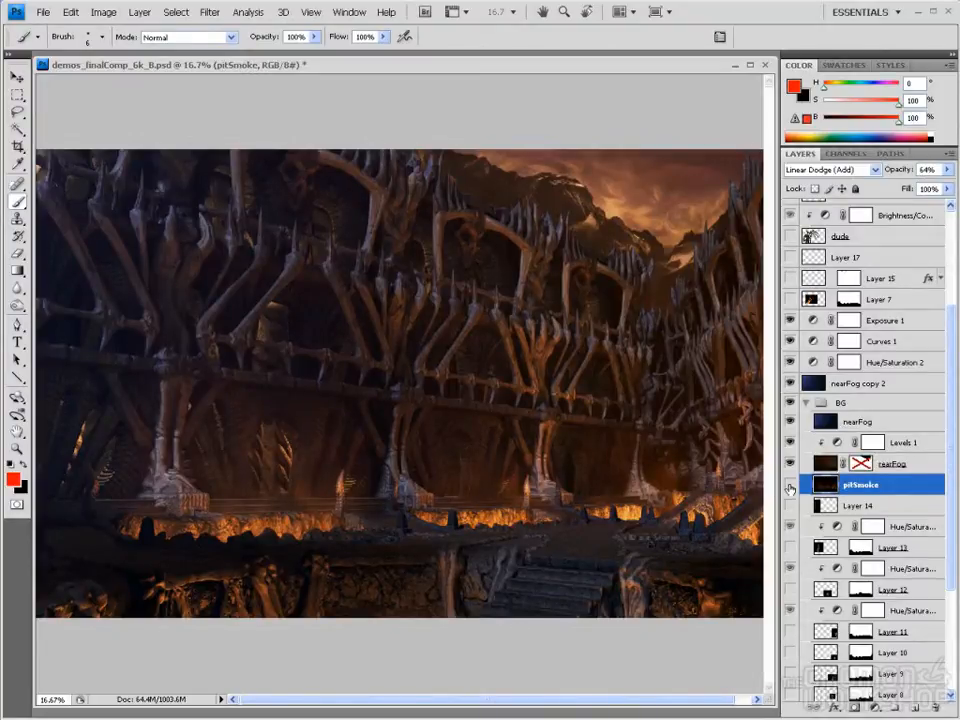
Hide pitSmoke, rearFog, nearFog and nearFog copy 2 along with the Exposure 1, Curves 1 and Hue/Saturation 2 adjustments
click(790, 485)
click(790, 465)
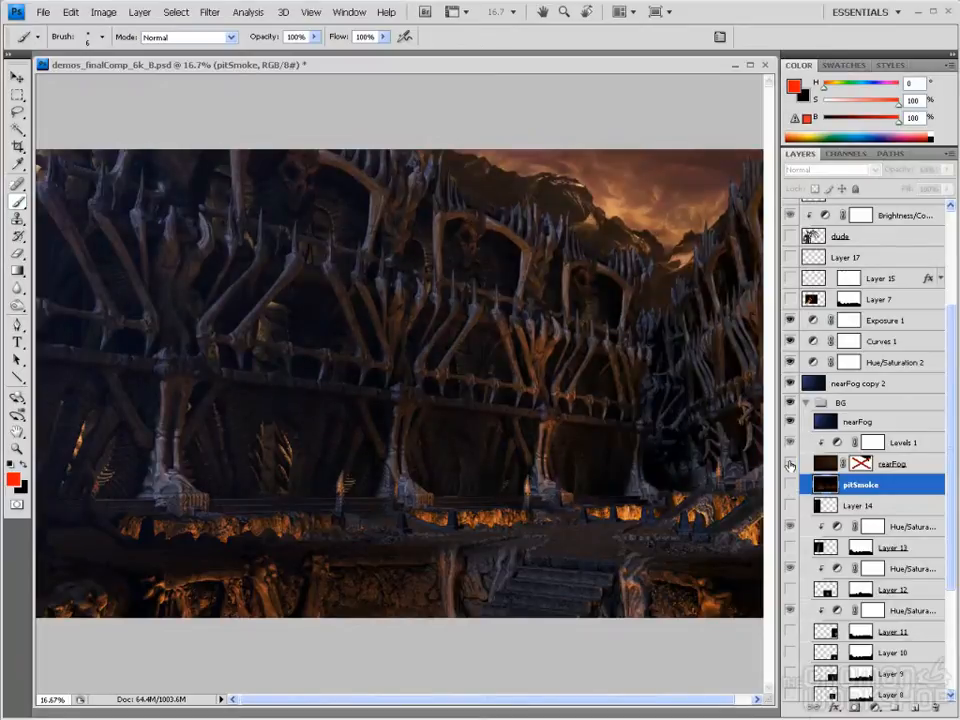
click(790, 423)
click(790, 384)
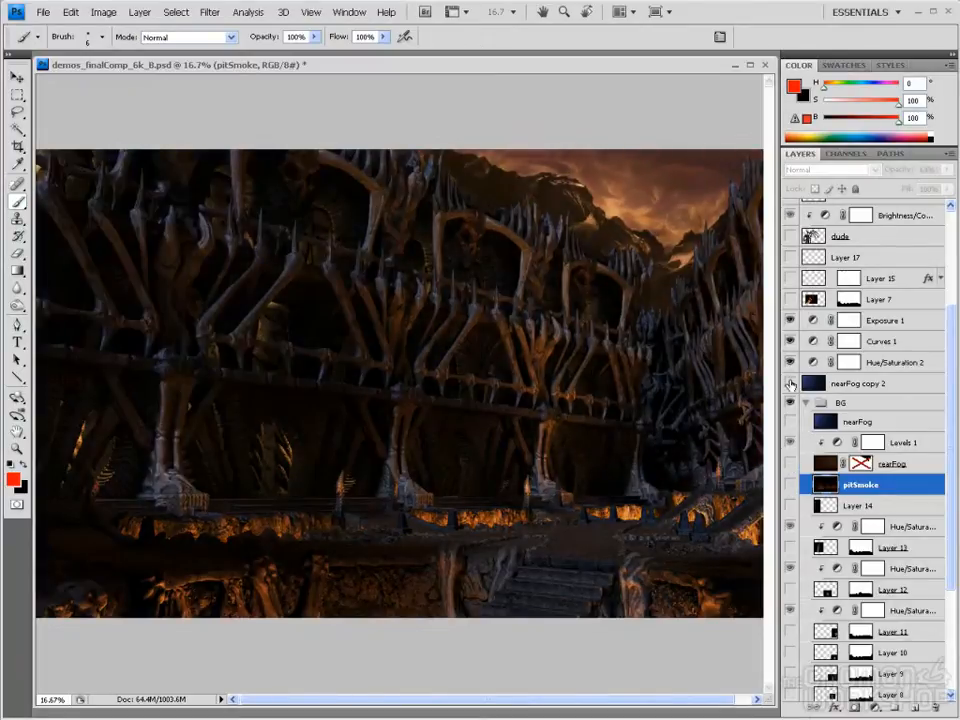
drag(790, 320, 790, 366)
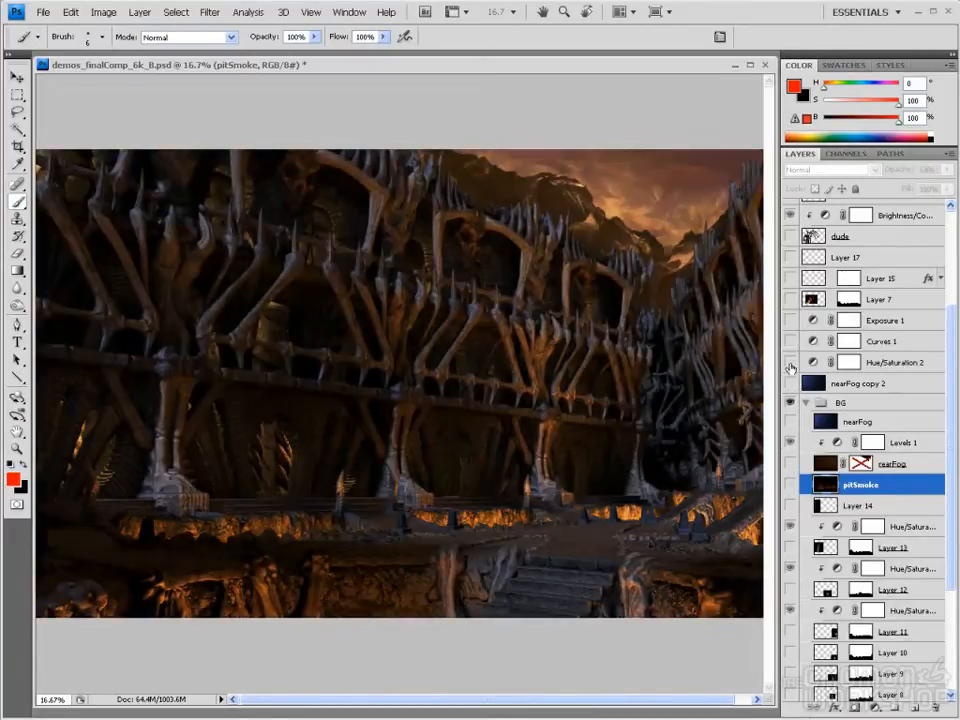
Show the pitSmoke layer in the BG group again
scroll(955, 272, up, 3)
drag(955, 272, 955, 425)
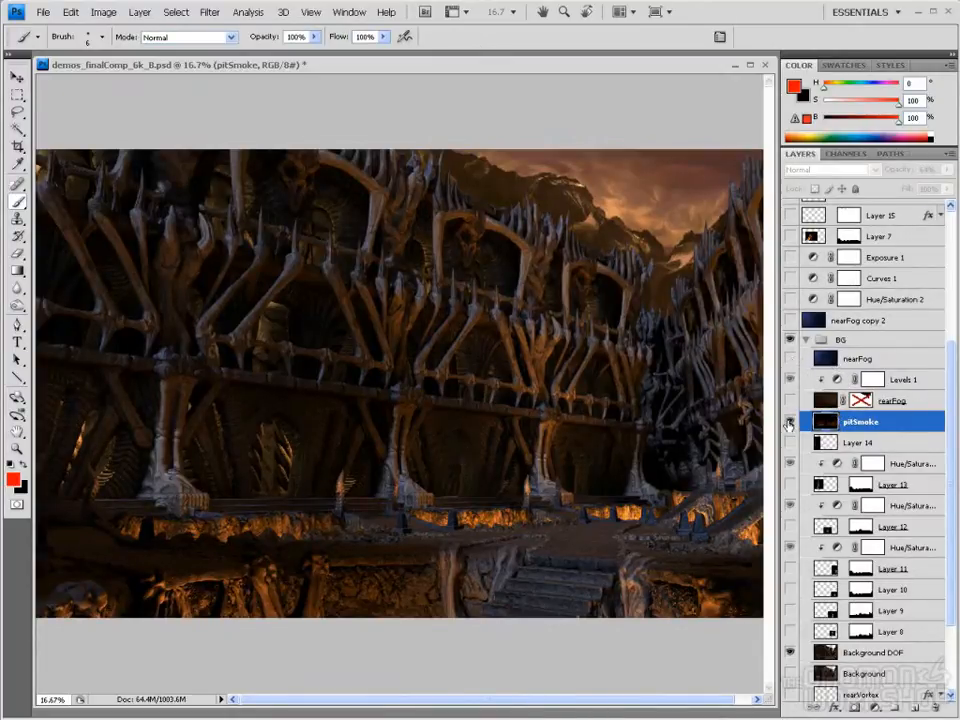
click(789, 423)
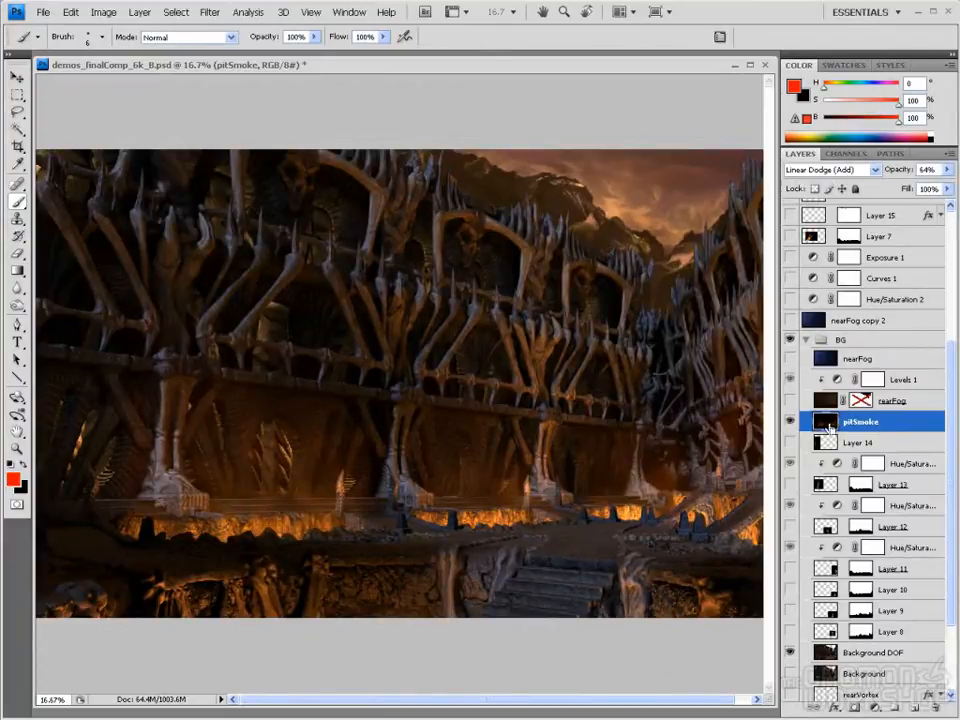
Copy the entire pitSmoke layer into a new clipboard-sized document to view it at 25%
key(ctrl+a)
key(ctrl+c)
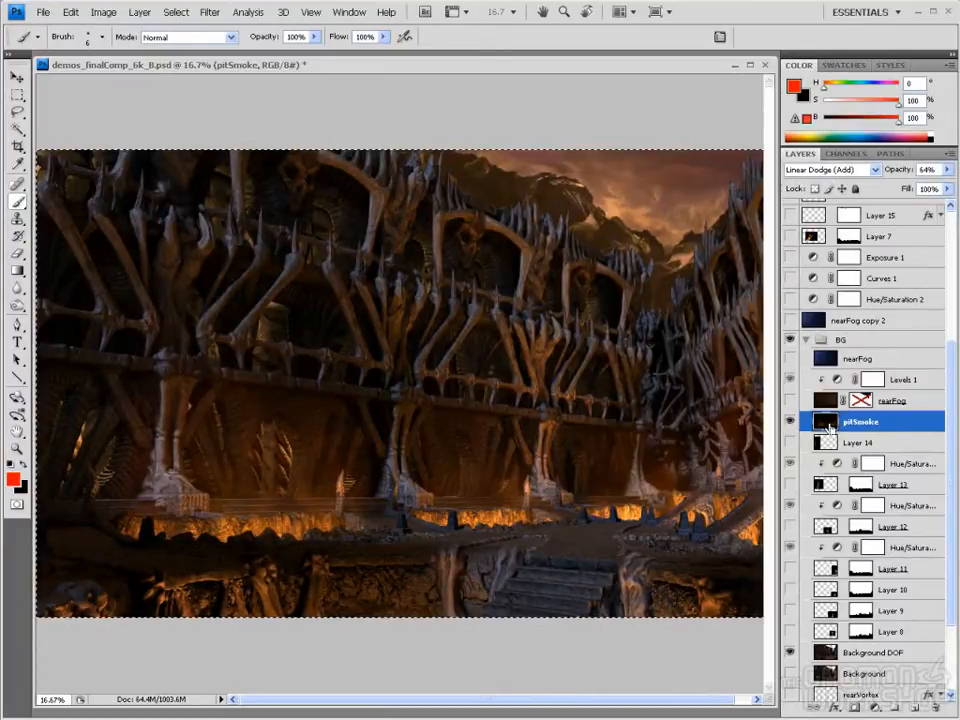
key(ctrl+n)
click(580, 159)
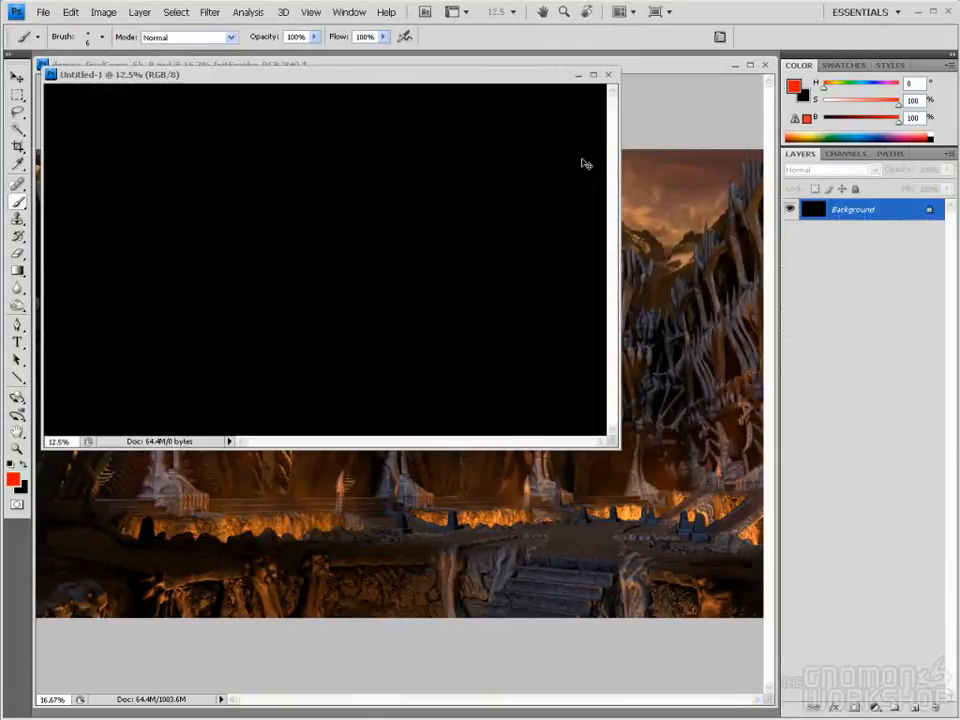
key(ctrl+v)
drag(617, 447, 746, 649)
key(ctrl+plus)
key(ctrl+plus)
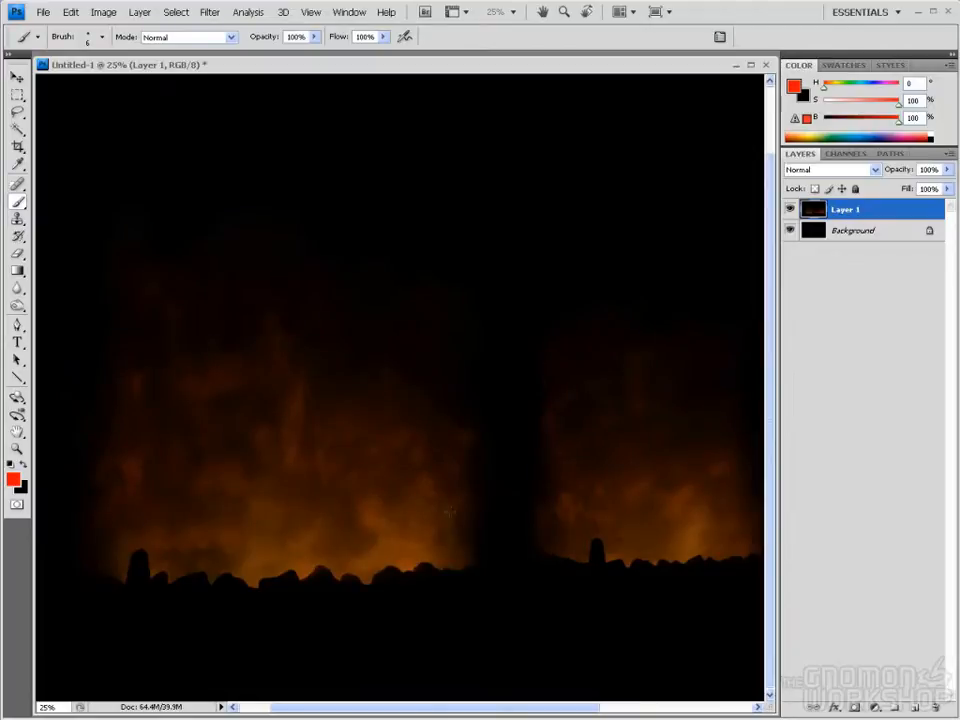
Examine the painted smoke above the pit edges and close the temporary document without saving
drag(487, 405, 432, 407)
mouse_move(566, 521)
mouse_down()
mouse_move(276, 504)
mouse_move(548, 505)
mouse_up()
drag(306, 525, 400, 524)
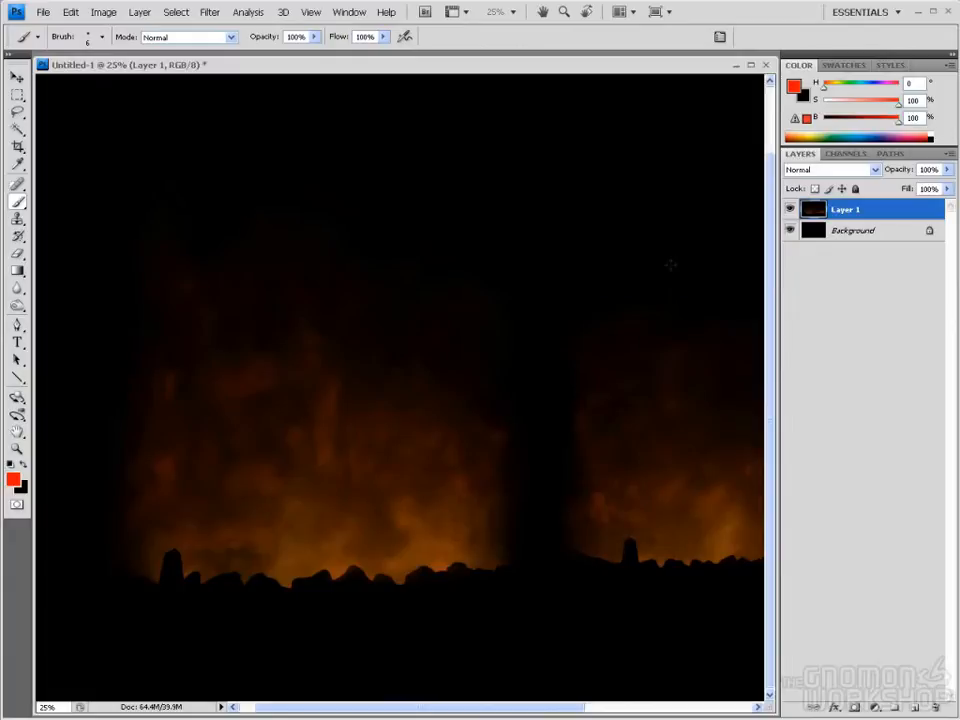
key(ctrl+w)
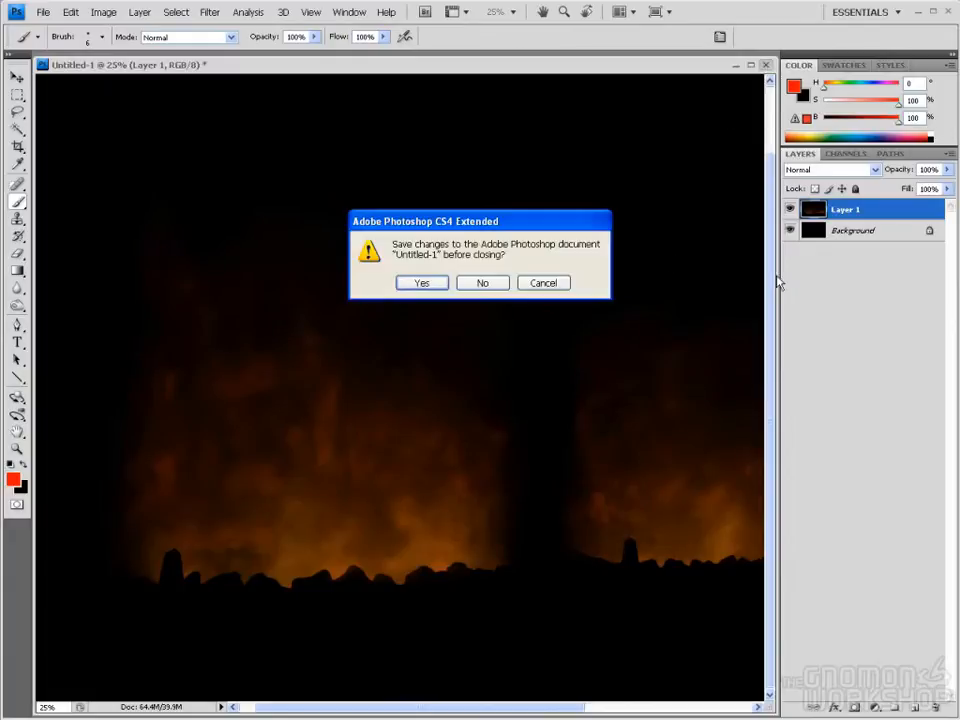
click(505, 285)
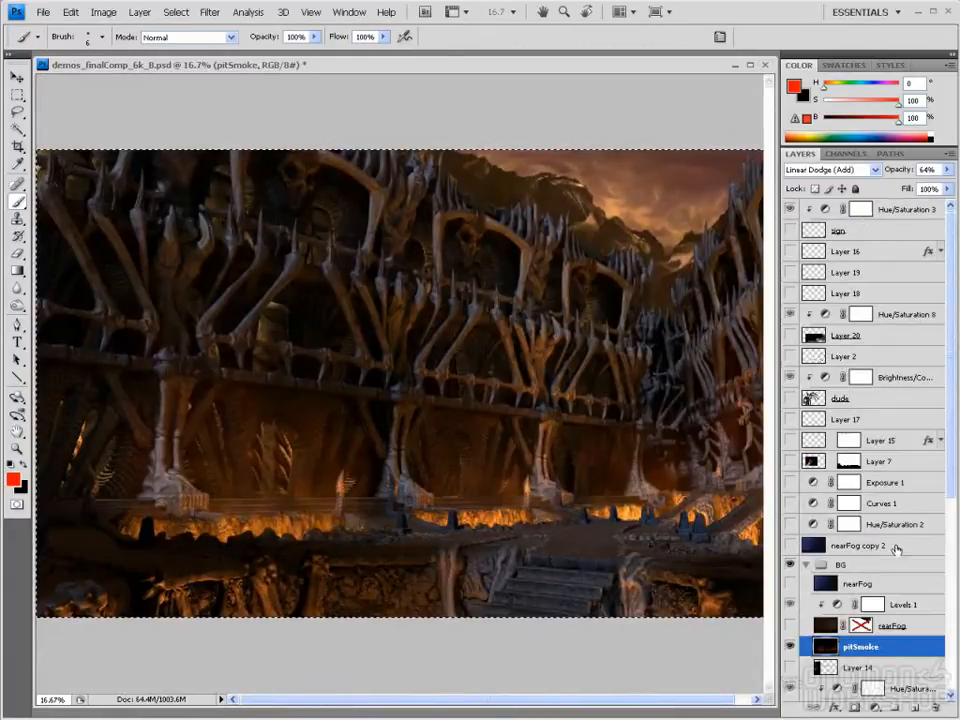
Show the nearFog and nearFog copy 2 layers again
click(860, 562)
scroll(820, 500, down, 3)
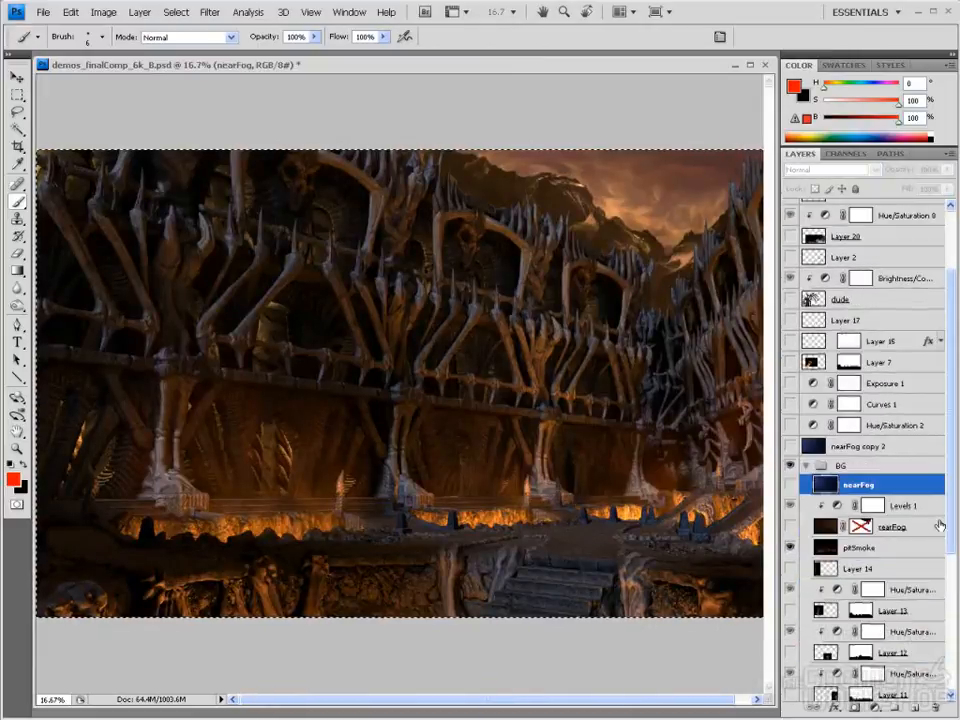
click(793, 484)
click(791, 446)
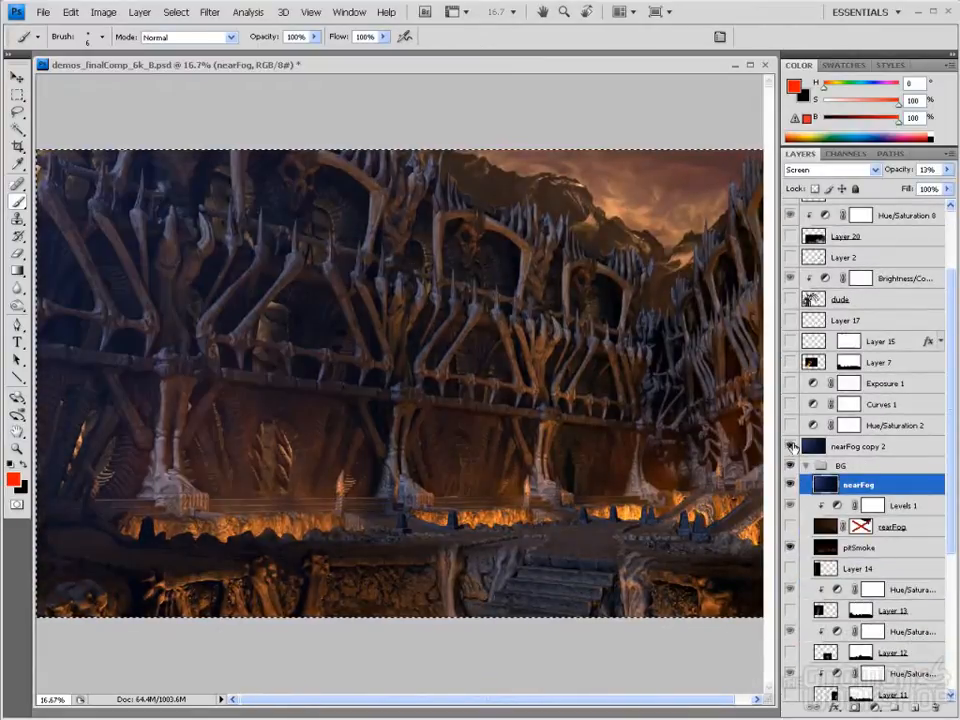
Inspect the nearFog copy 2 layer on its own in a new 6000 x 3750 pixel document, and close that document
click(812, 446)
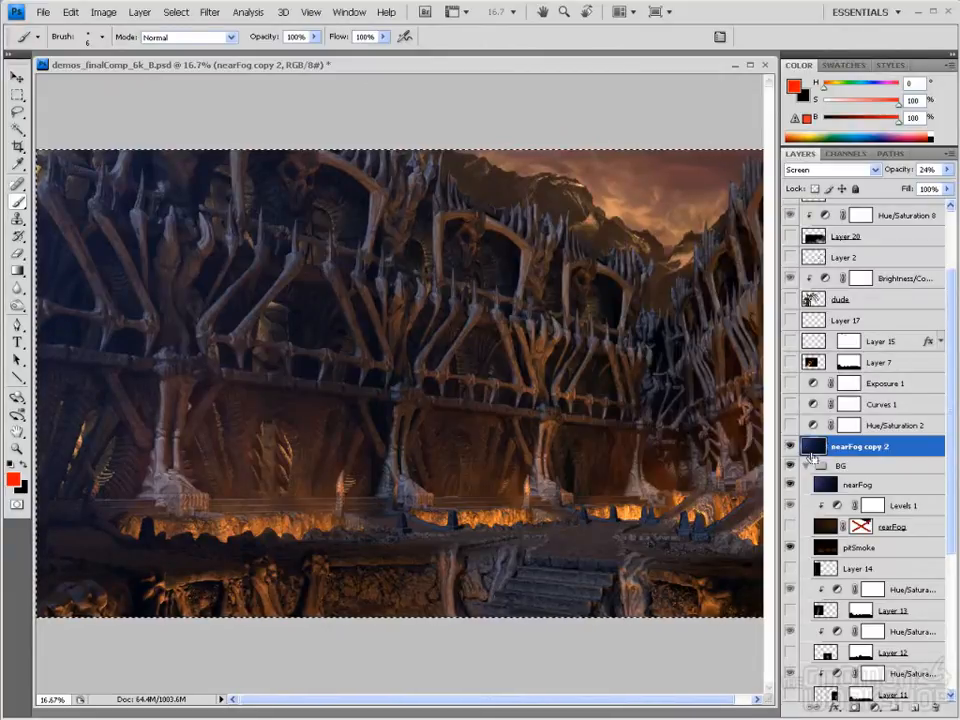
key(ctrl+n)
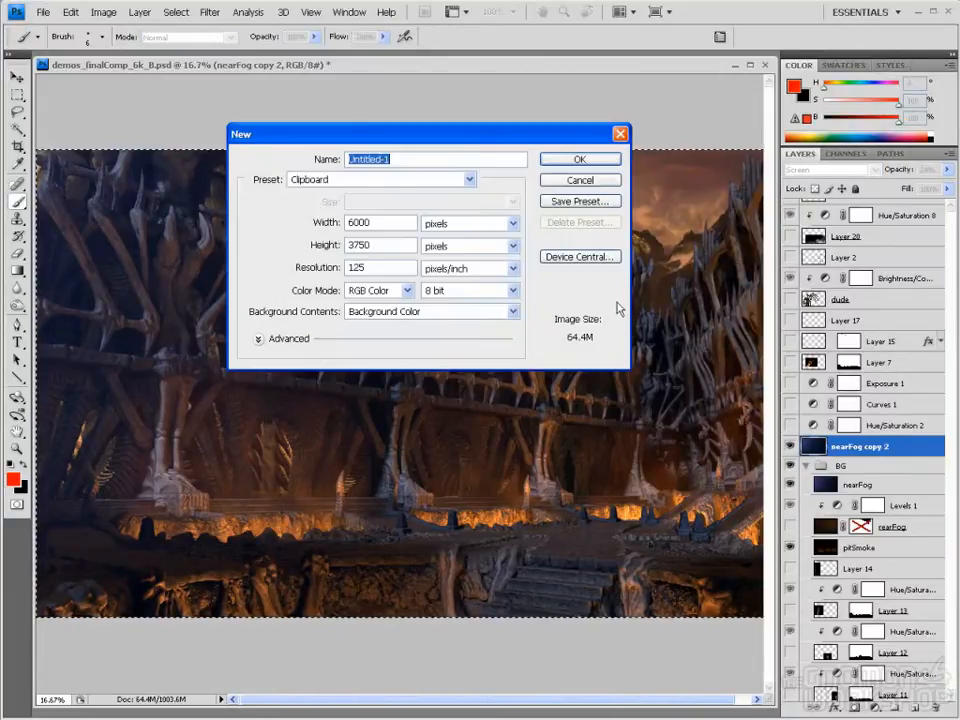
click(579, 160)
key(ctrl+v)
key(ctrl+plus)
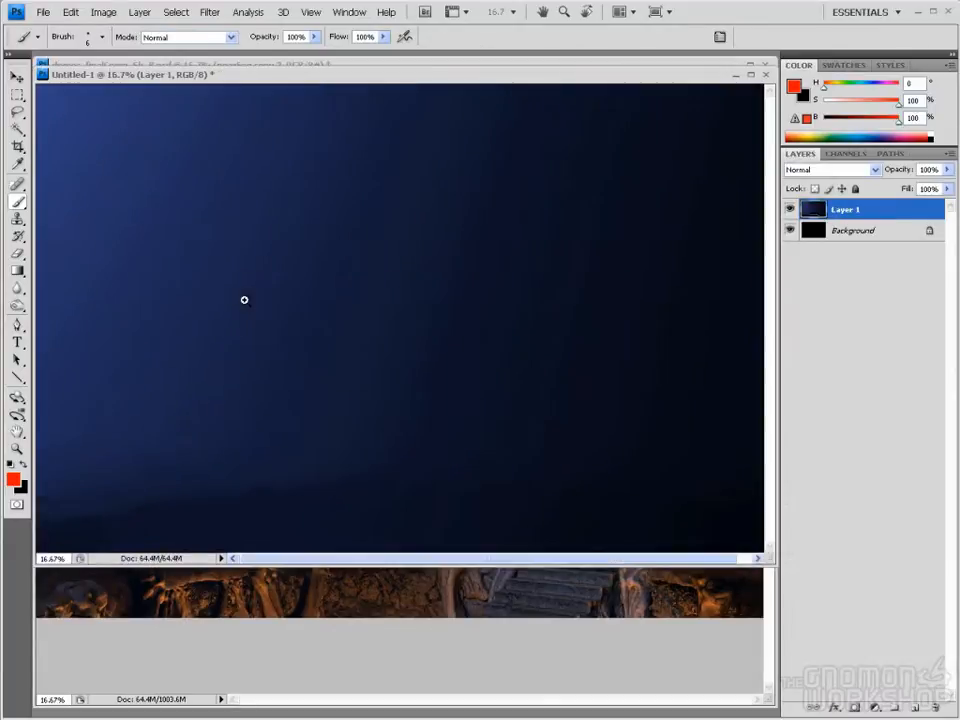
alt+scroll(175, 603, up, 2)
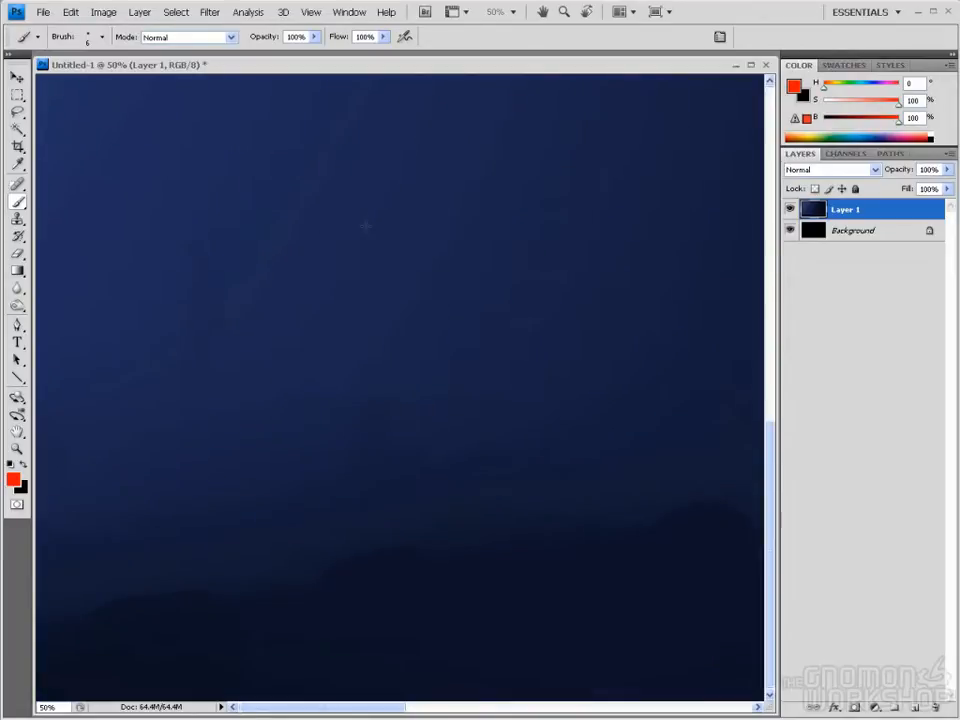
key(ctrl+w)
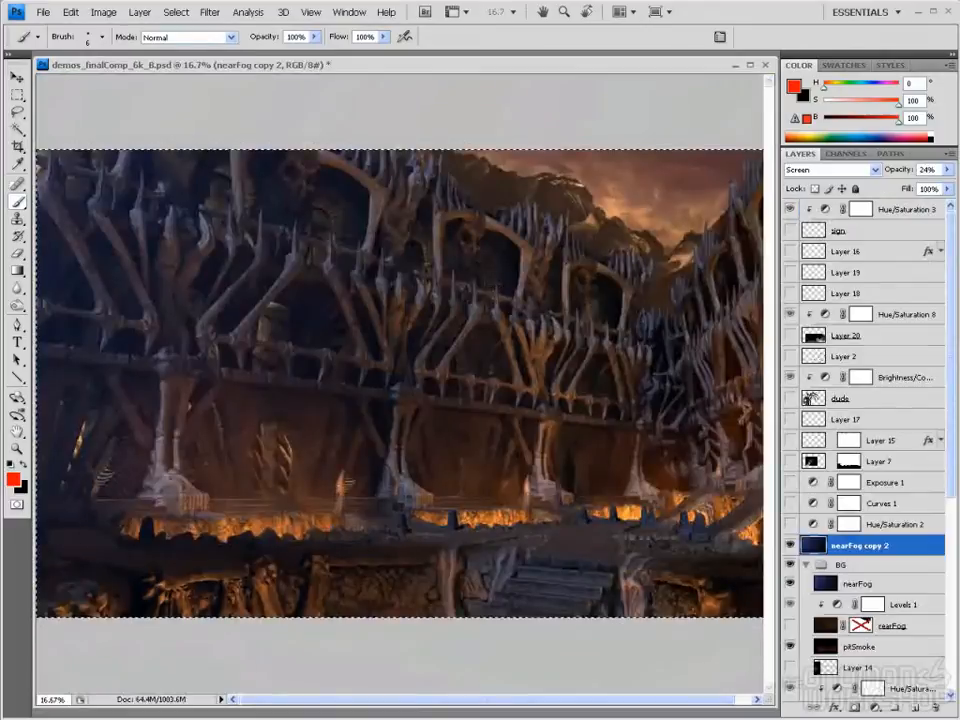
Show the rearFog layer and copy its full contents into a new clipboard-sized document
click(488, 283)
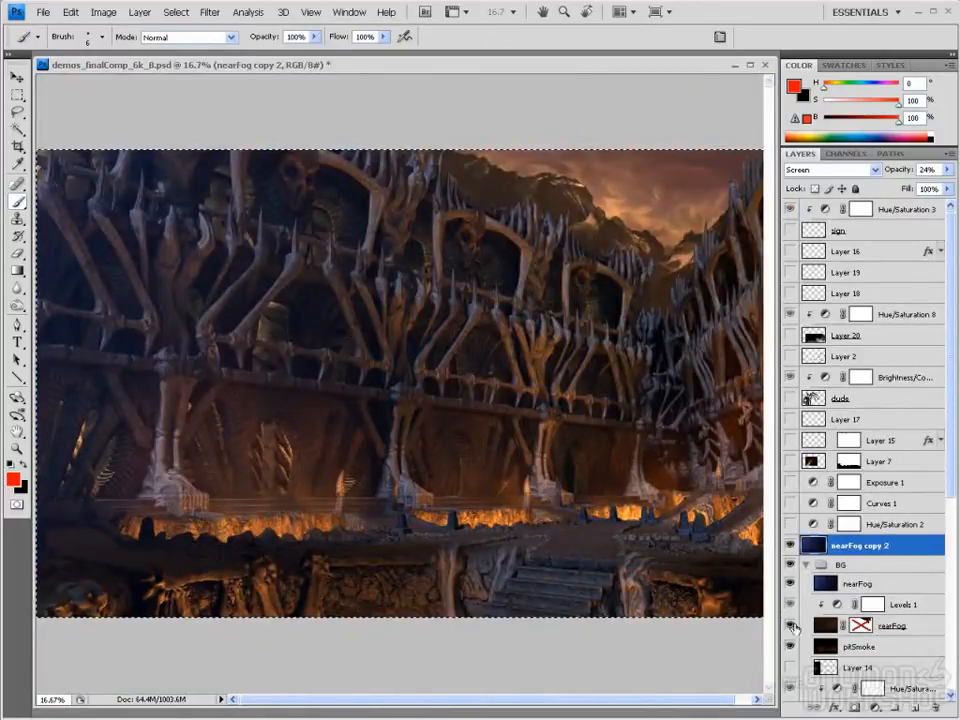
click(829, 626)
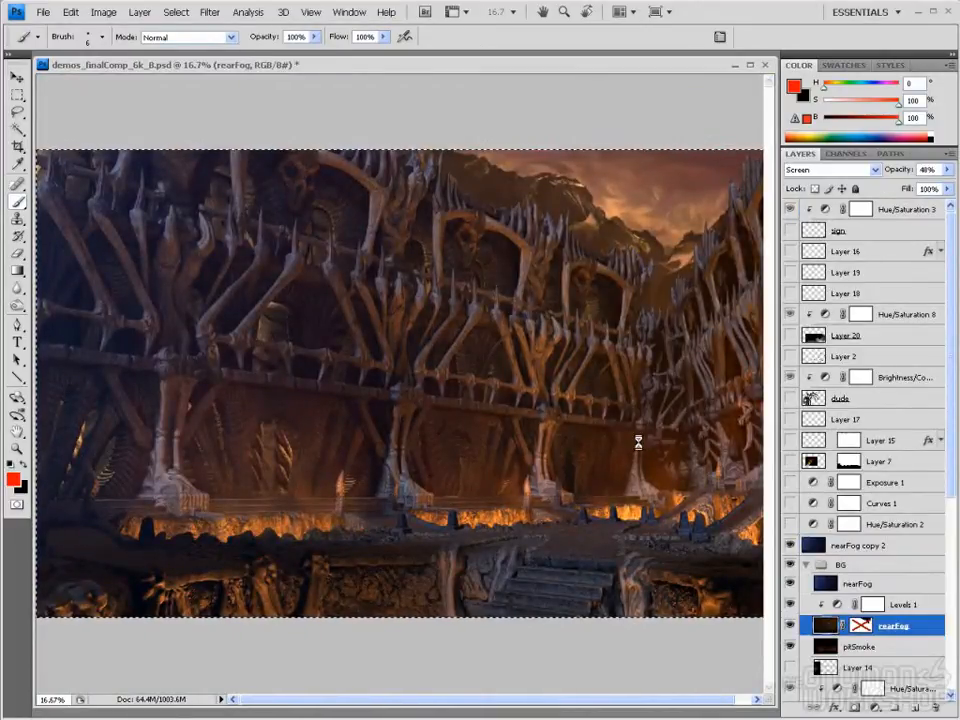
key(ctrl+n)
click(578, 159)
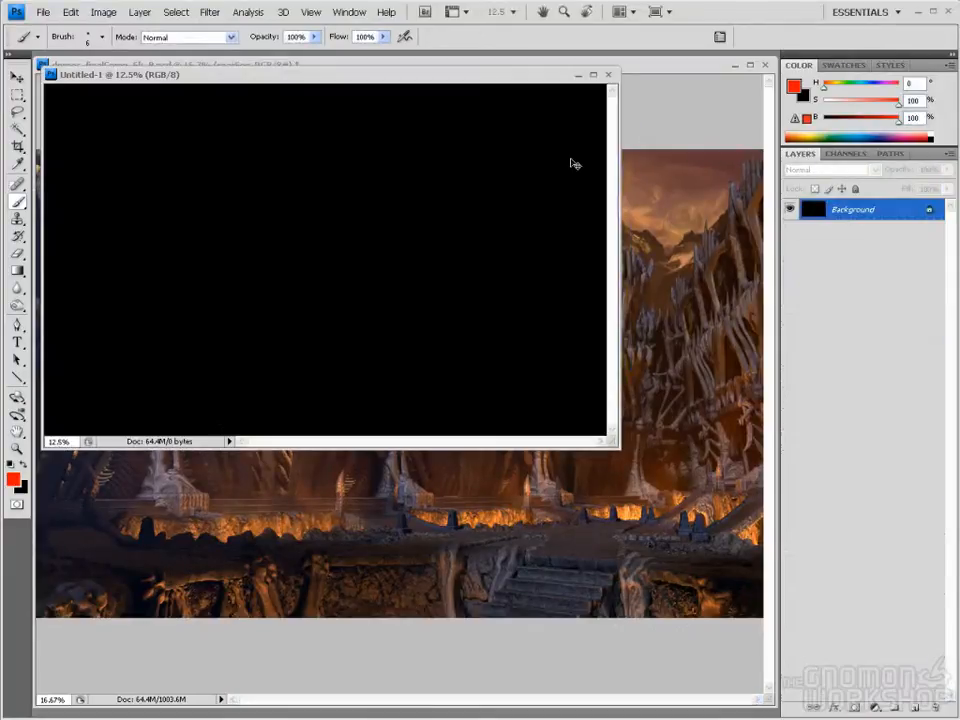
key(ctrl+v)
key(ctrl+plus)
key(ctrl+plus)
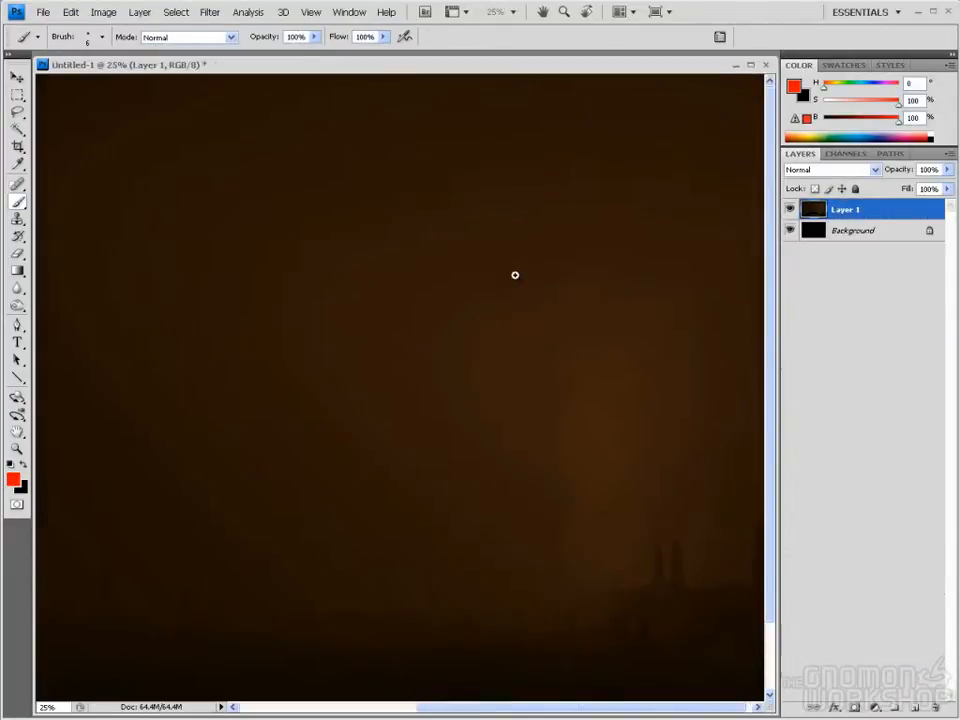
Examine the rear fog around the distant spires up to 66.7% zoom and close the temporary document without saving
key(ctrl+plus)
mouse_move(604, 418)
mouse_down()
mouse_move(637, 305)
mouse_move(616, 340)
mouse_up()
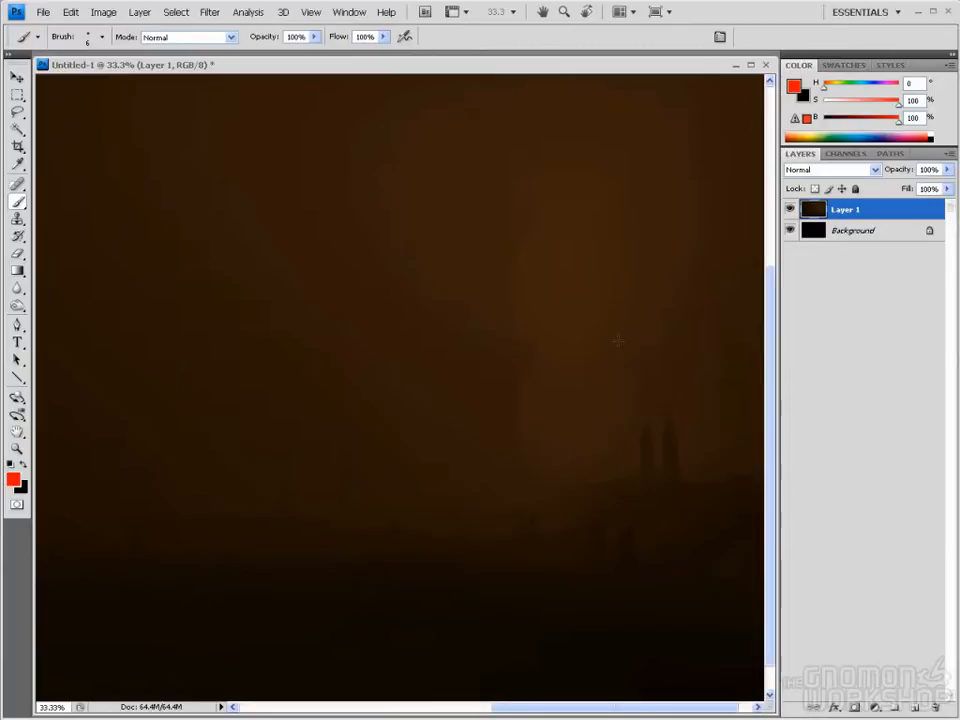
mouse_move(505, 405)
mouse_down()
mouse_move(643, 418)
mouse_move(439, 411)
mouse_up()
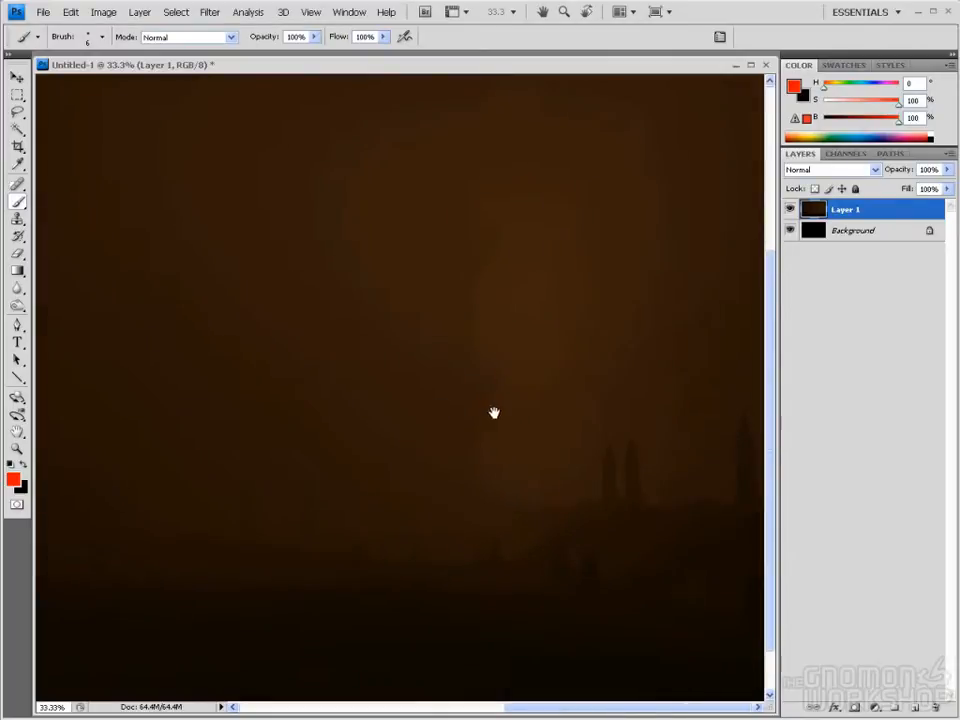
alt+scroll(554, 429, up, 2)
drag(557, 443, 578, 421)
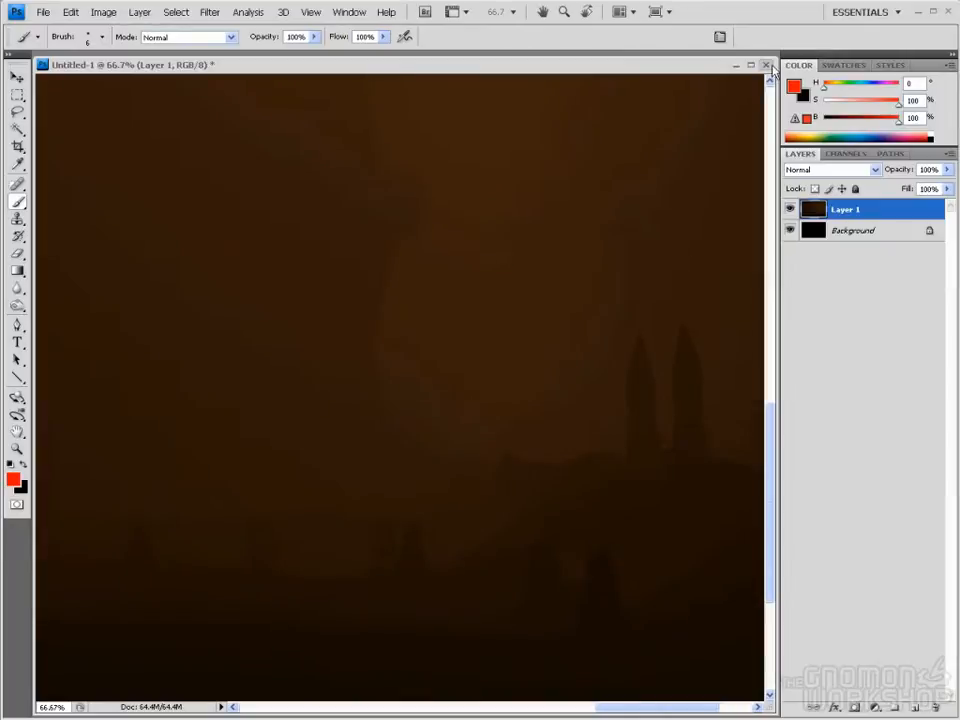
click(766, 64)
click(484, 281)
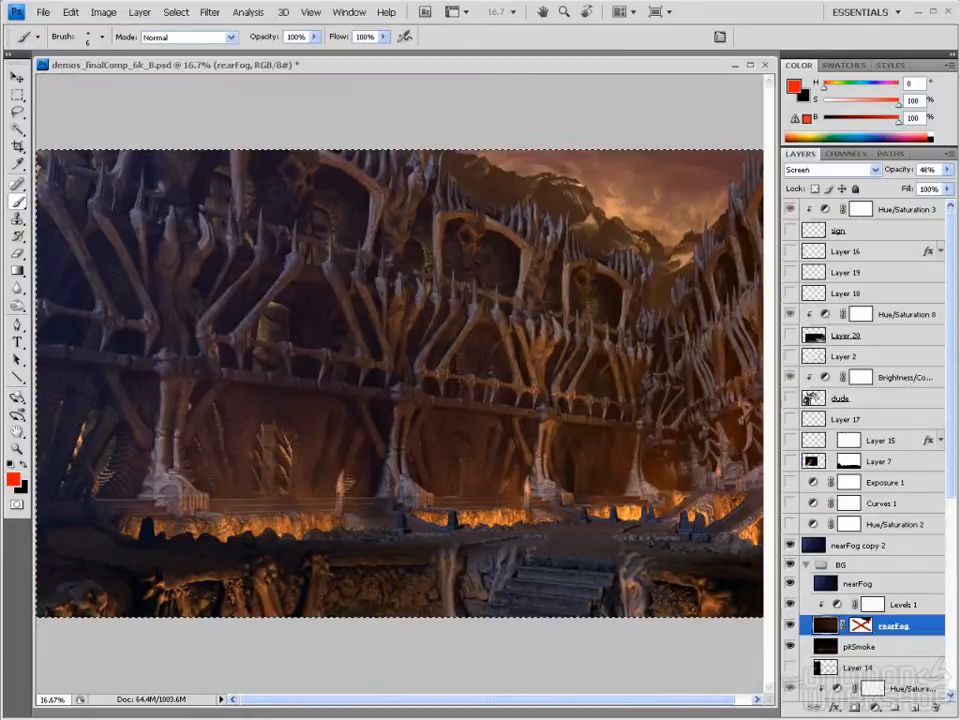
Review the nearFog copy 2, nearFog, rearFog and pitSmoke layers in turn, comparing their blend modes and opacities
scroll(893, 524, down, 3)
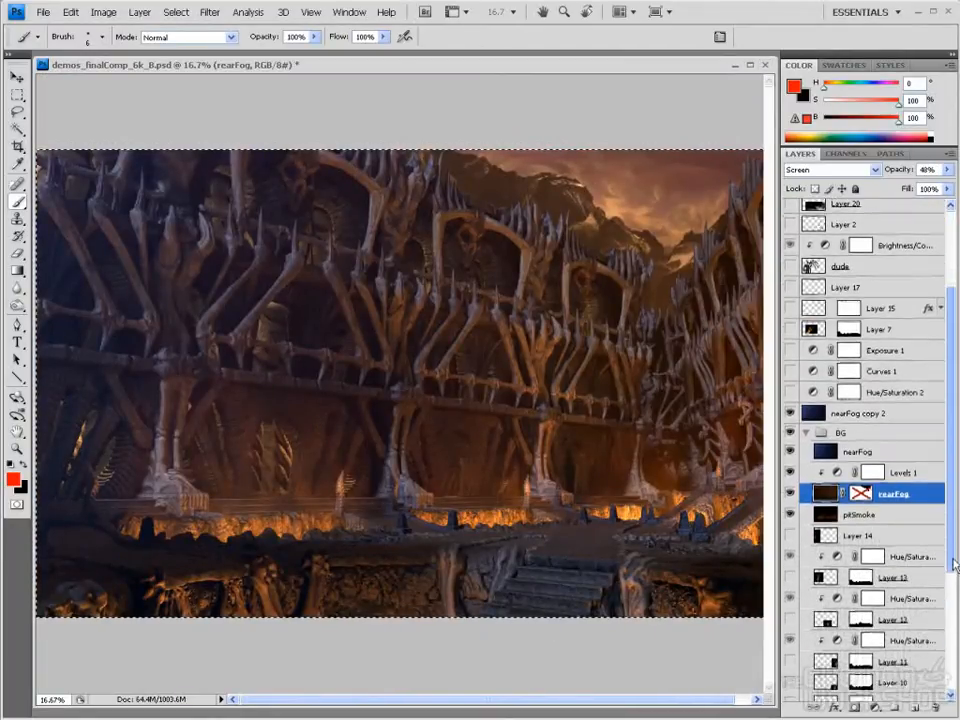
click(832, 515)
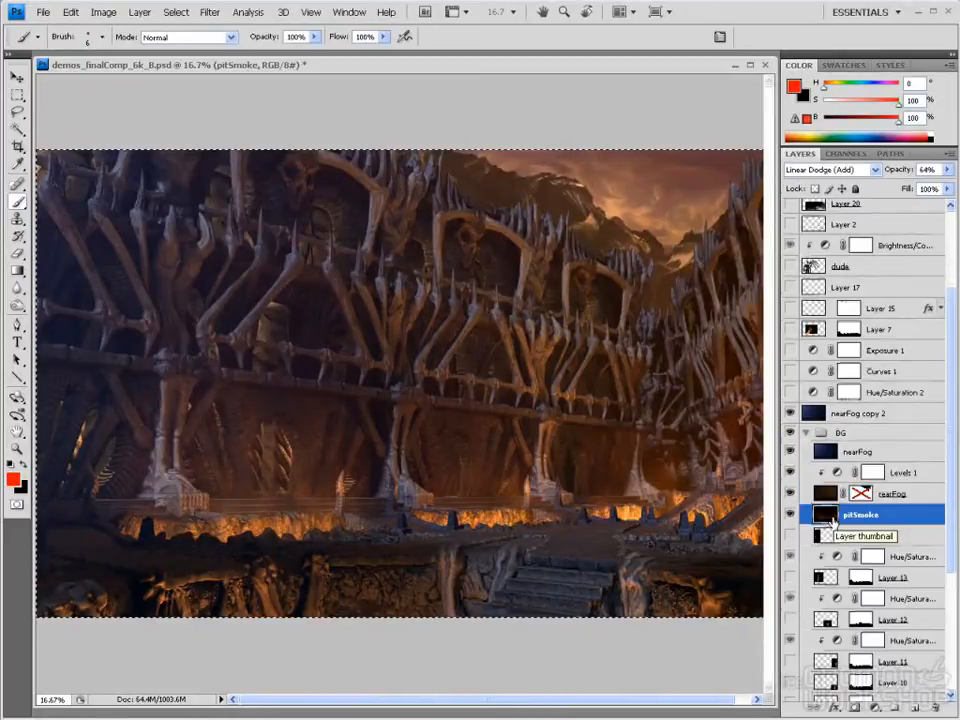
click(818, 494)
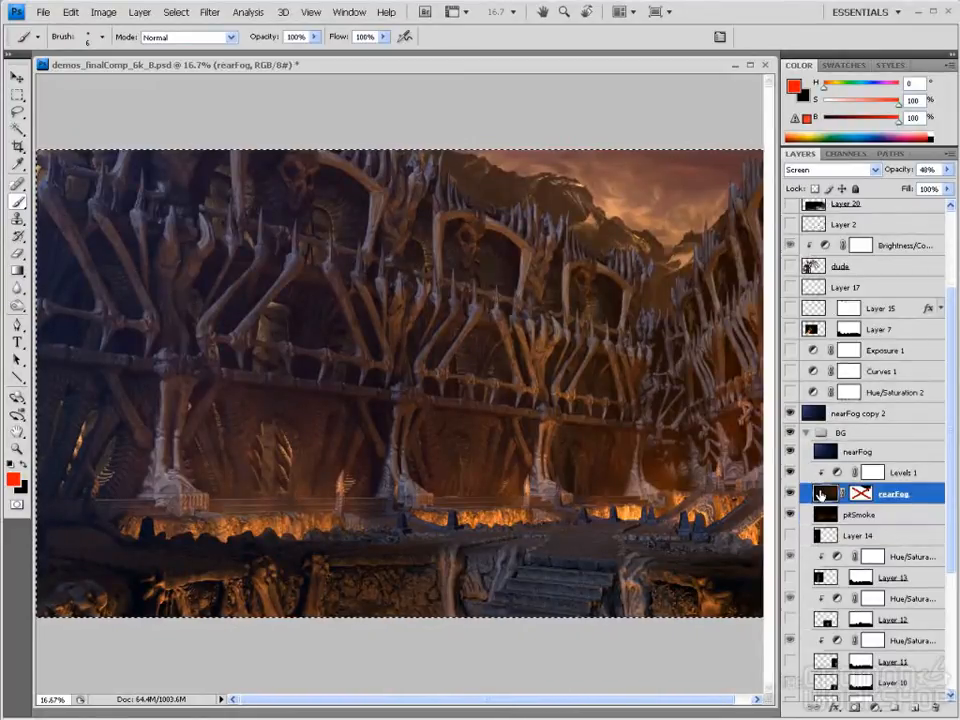
click(824, 453)
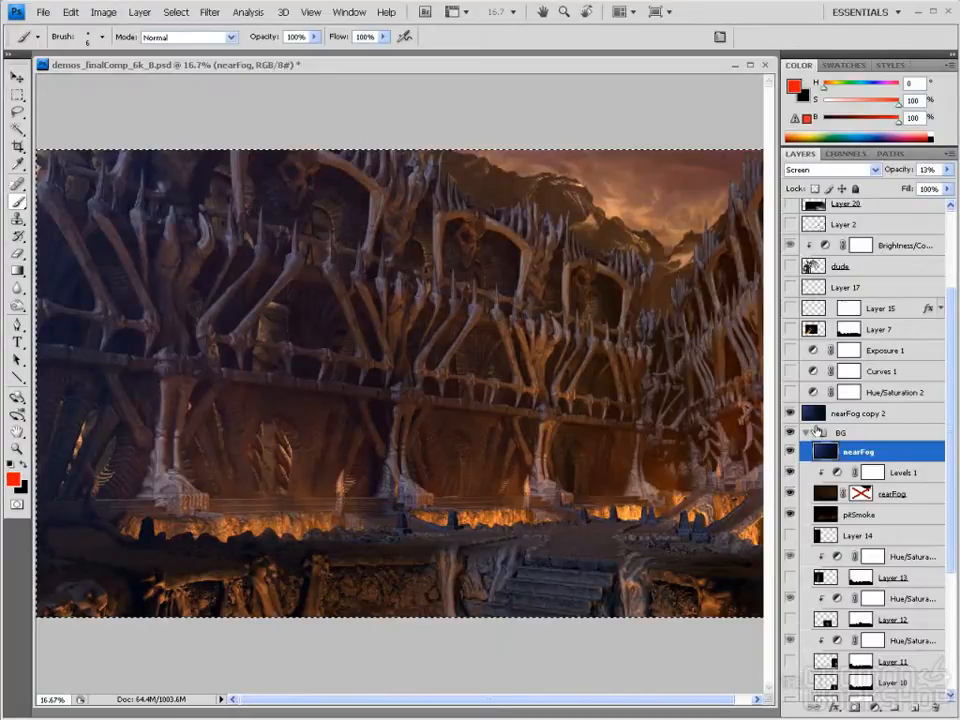
click(850, 413)
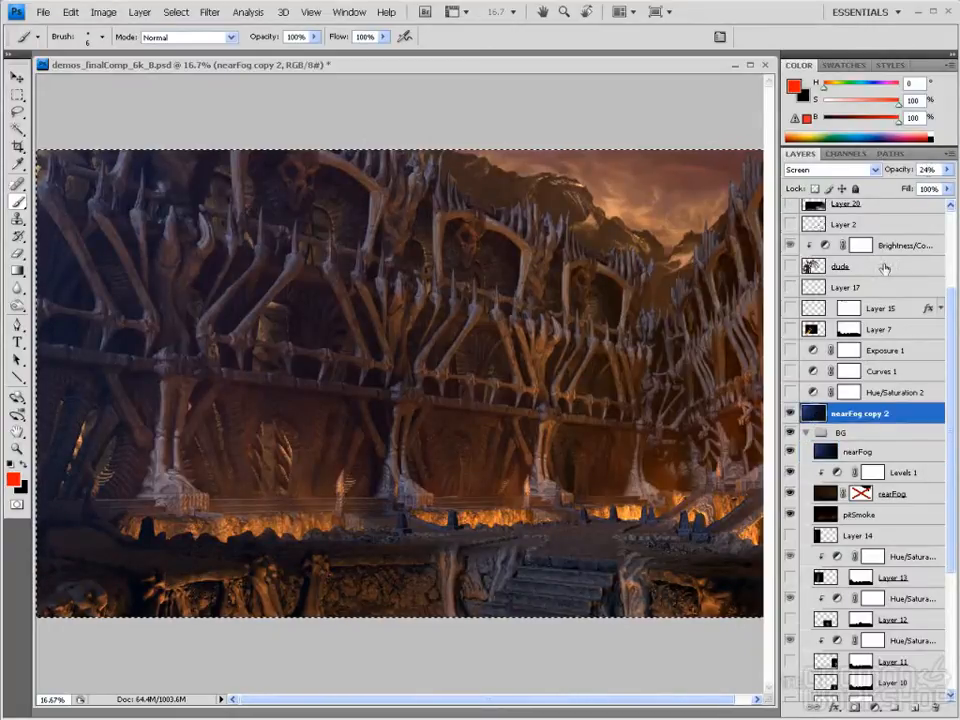
click(824, 452)
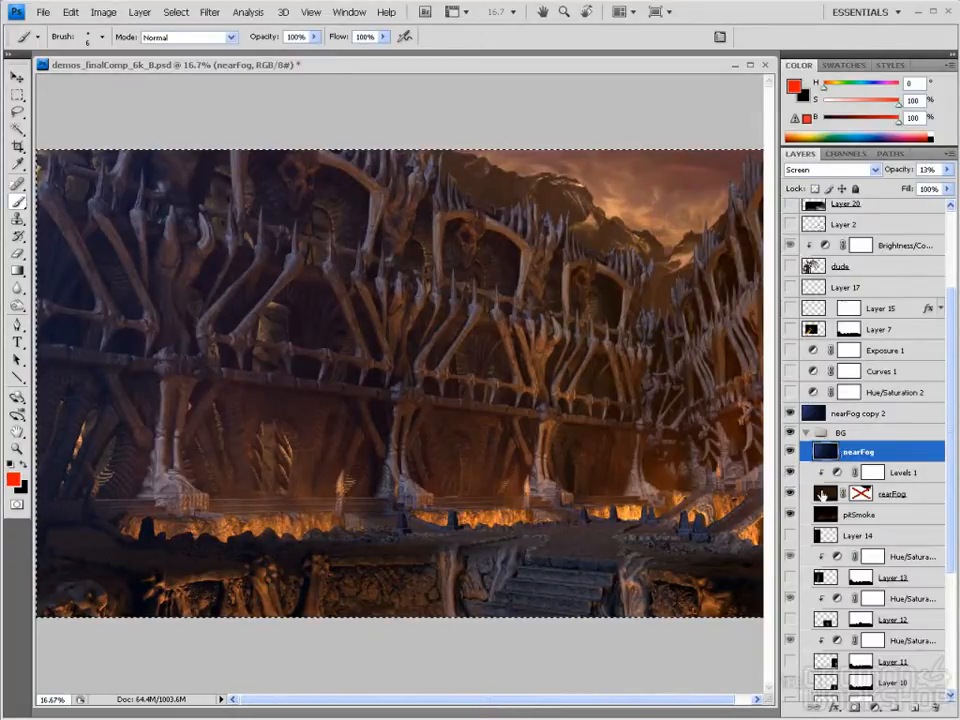
click(822, 494)
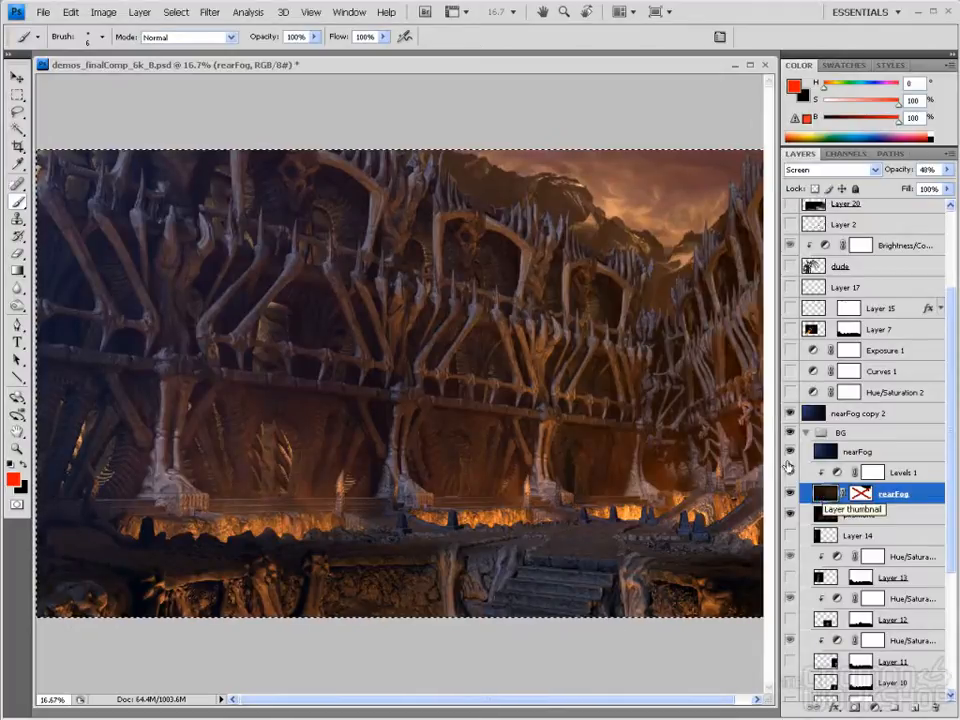
click(818, 414)
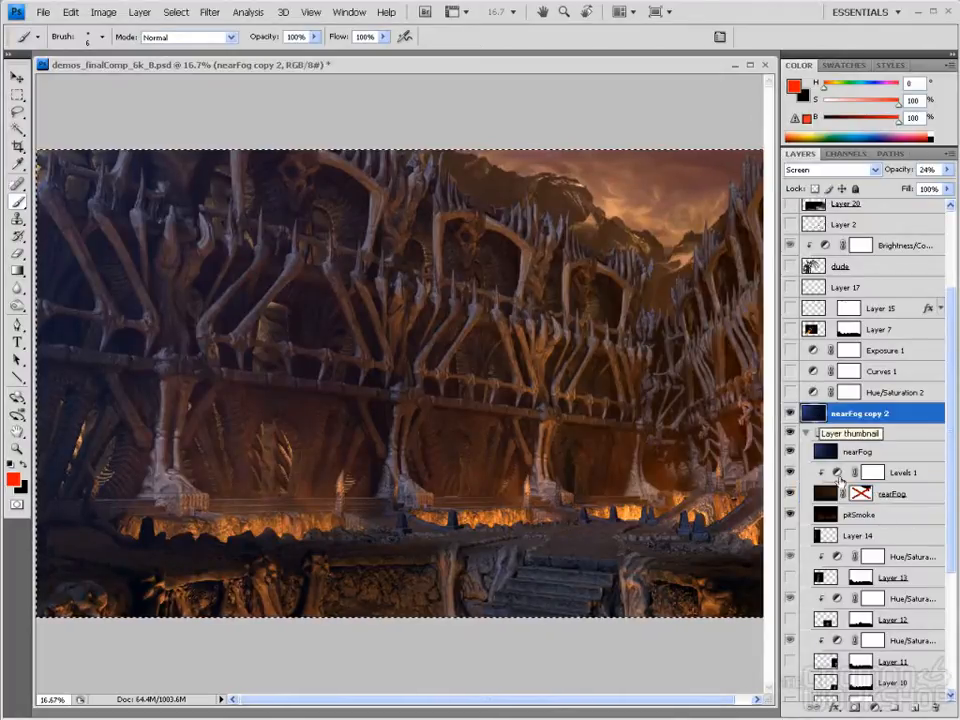
click(822, 494)
click(826, 452)
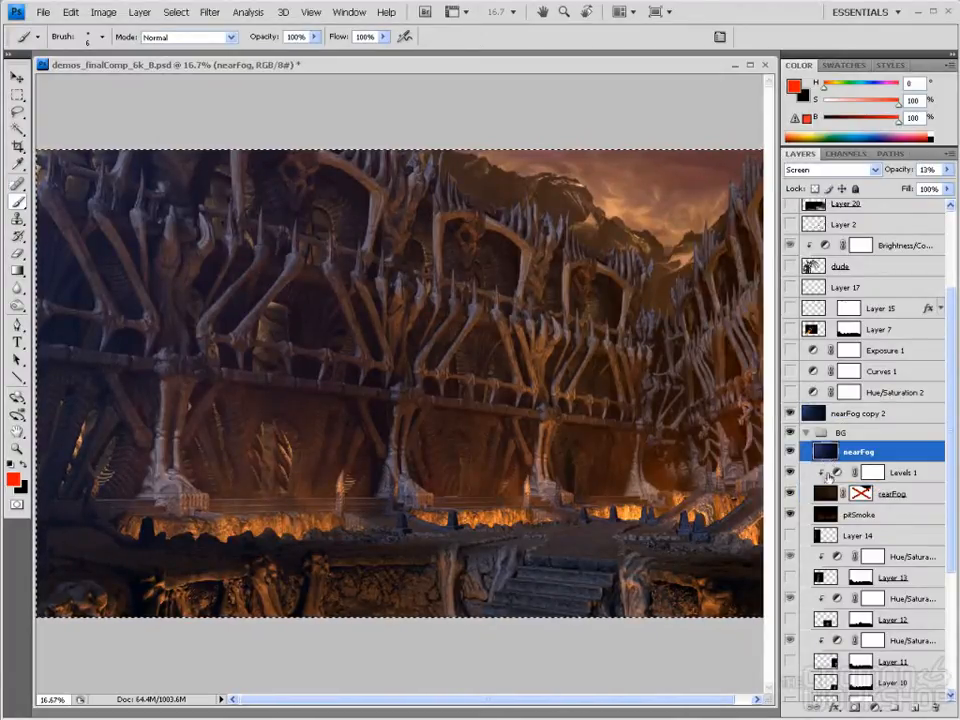
click(826, 514)
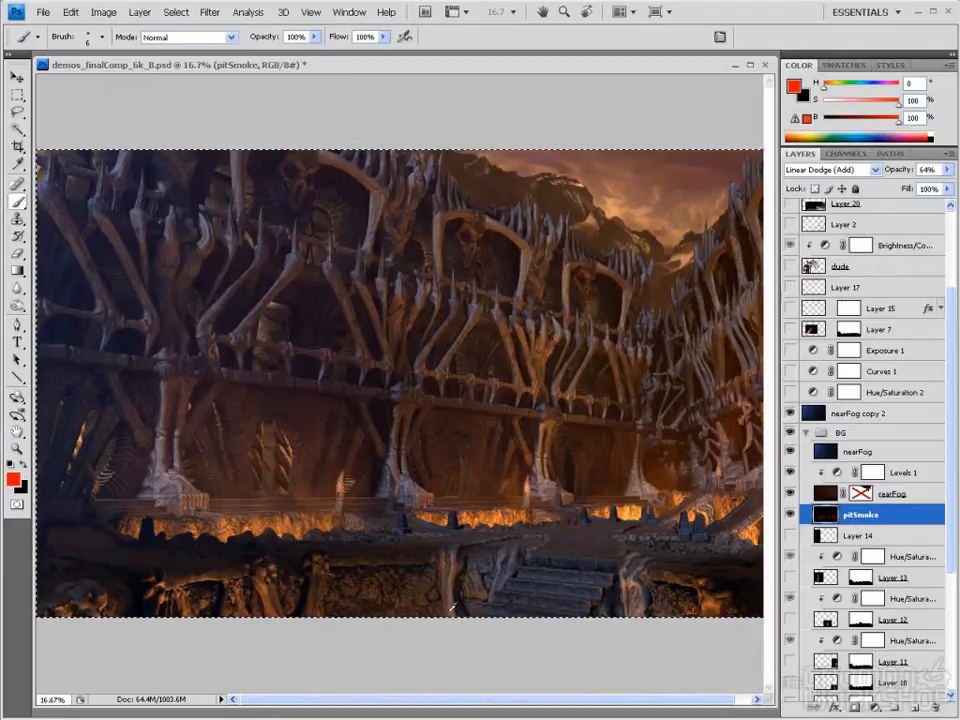
Switch to Maya and browse the demos project folder for the latest testLighting scenes to open
key(alt+Tab)
key(alt+Tab)
key(alt+Tab)
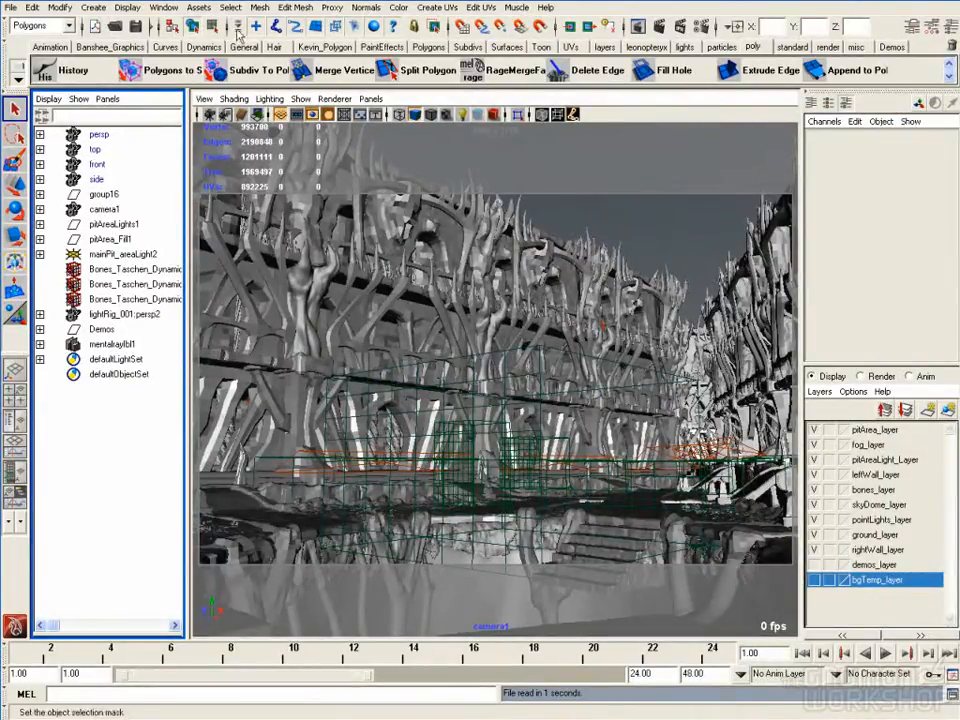
click(113, 27)
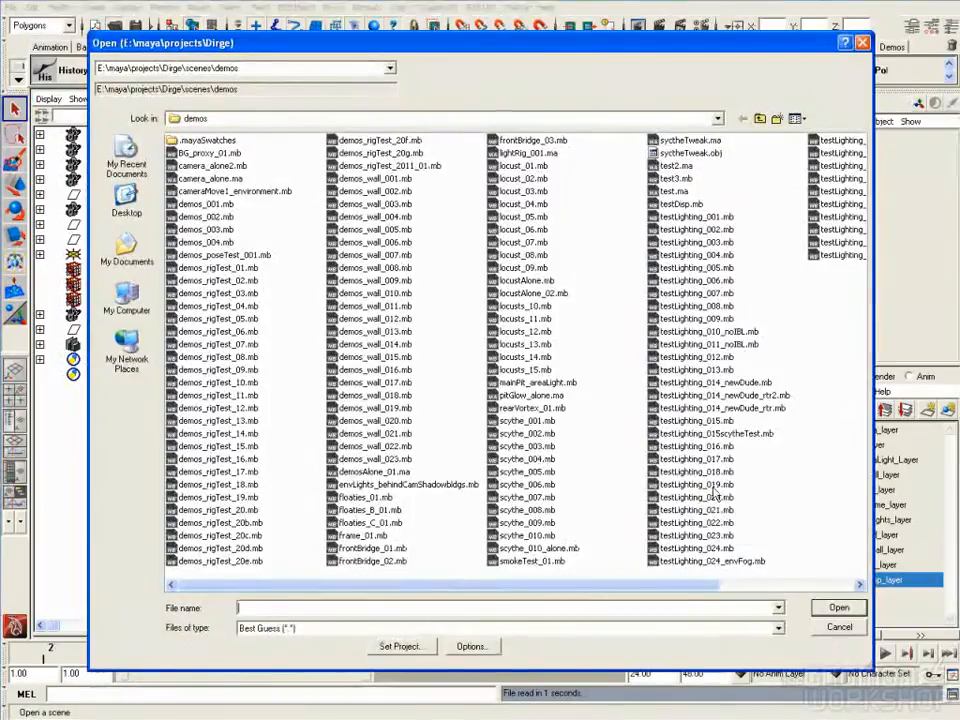
click(729, 585)
Look through the testLighting_027 scene variants and open testLighting_027_envFog.mb
click(696, 204)
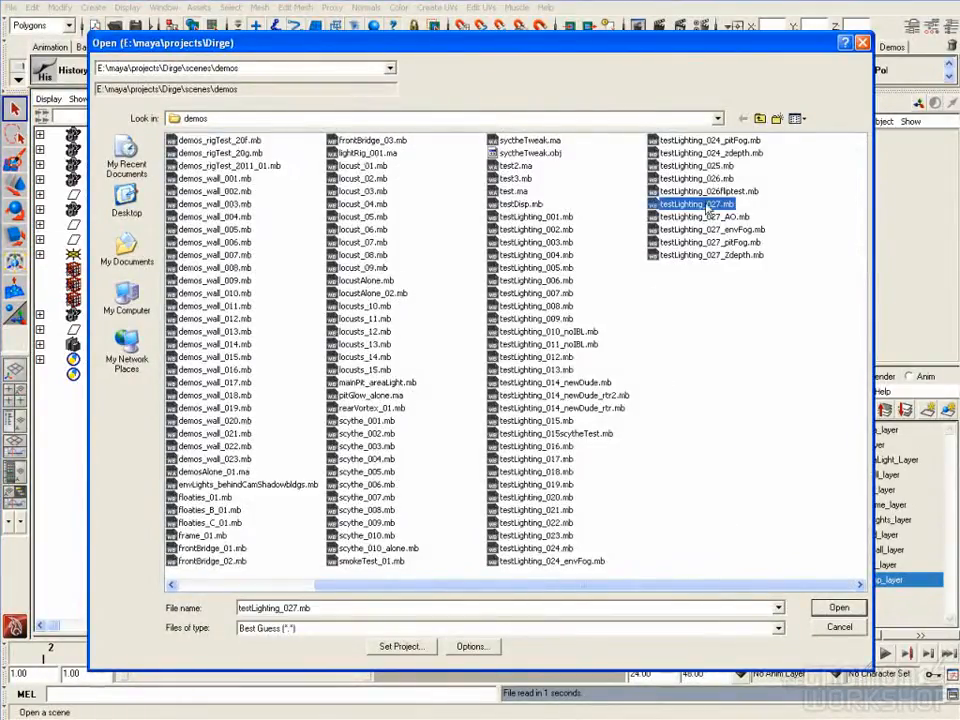
key(Down)
key(Down)
key(Down)
key(Down)
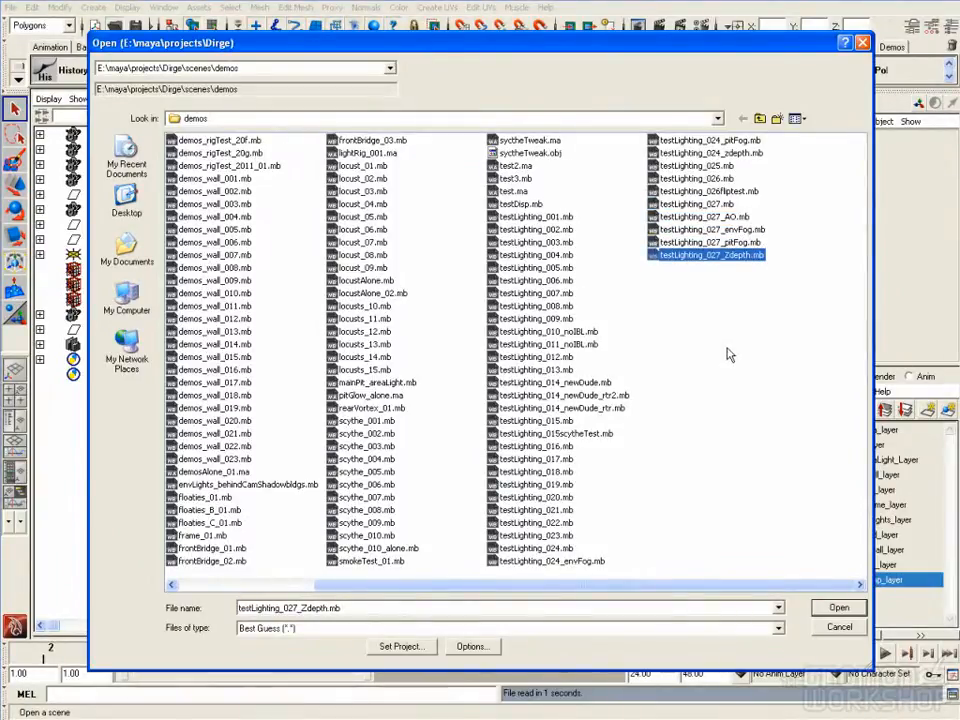
key(Up)
key(Up)
double_click(688, 230)
click(528, 336)
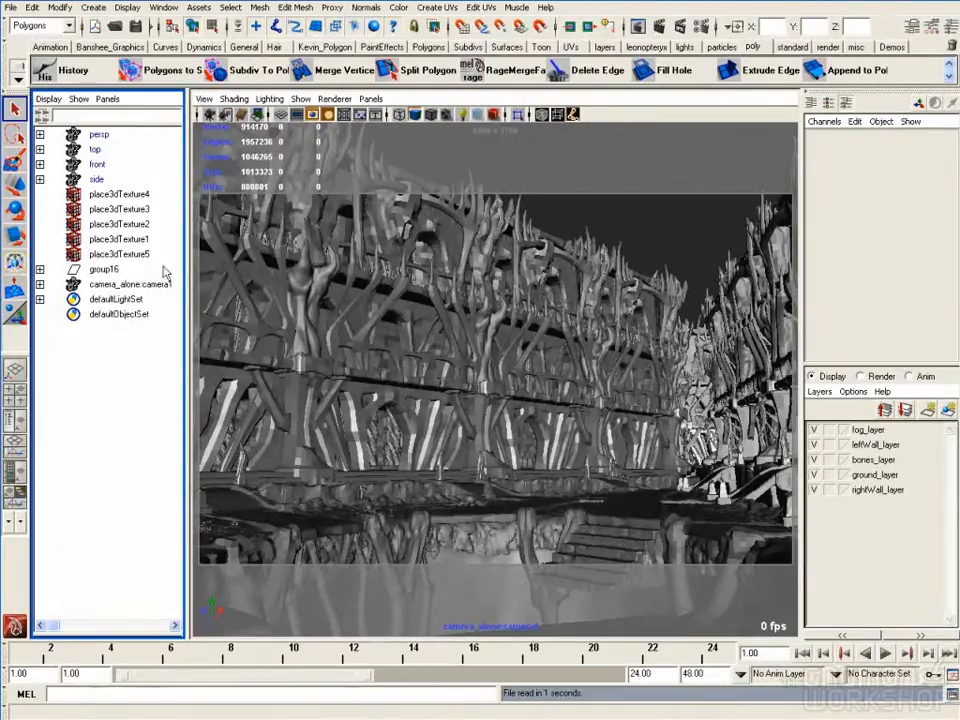
Expand the group16 hierarchy and check the contents of its volumePrimitives group
click(104, 269)
click(40, 269)
scroll(104, 410, down, 5)
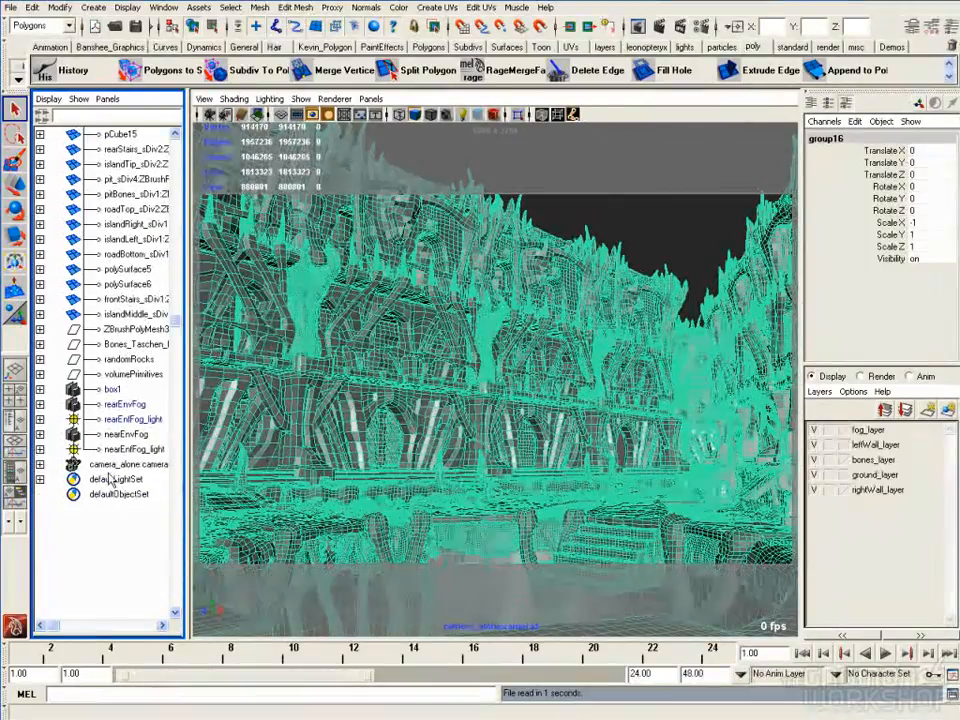
click(132, 375)
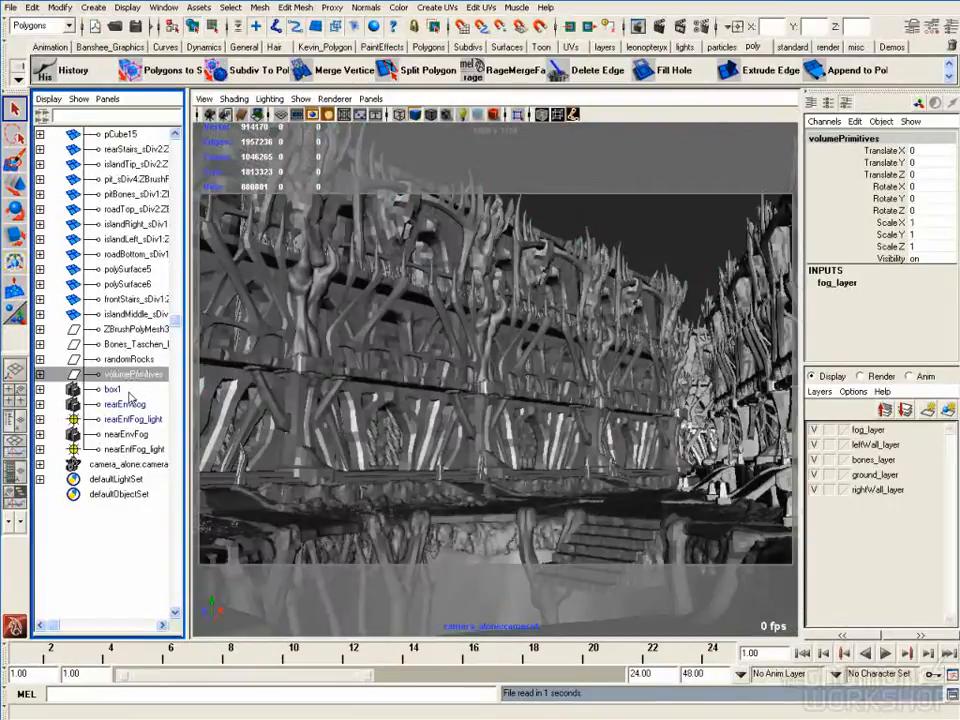
click(40, 374)
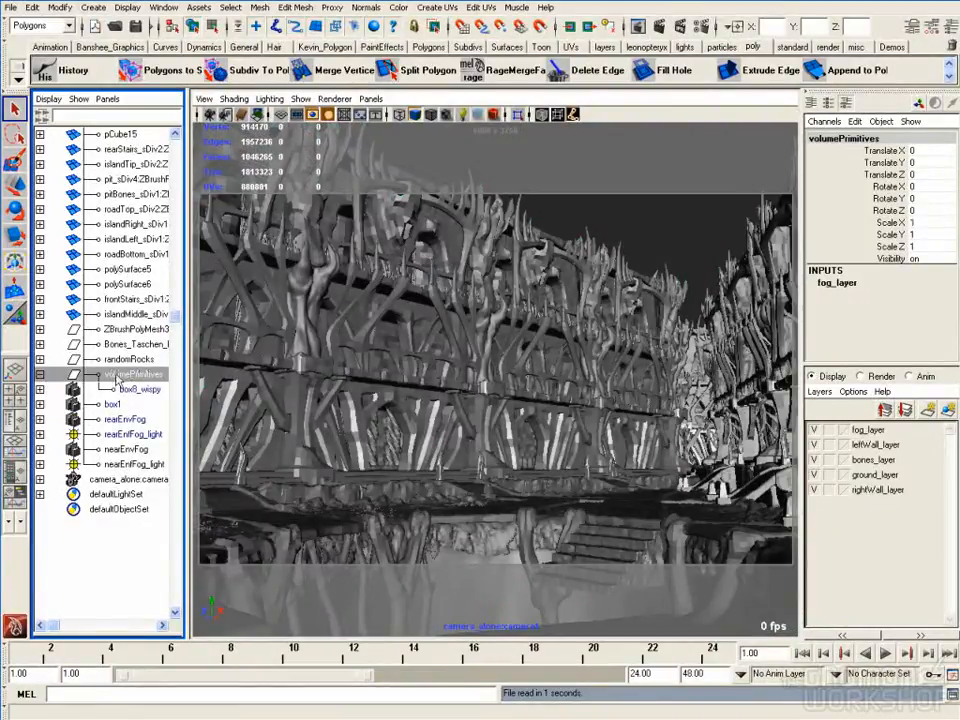
click(40, 374)
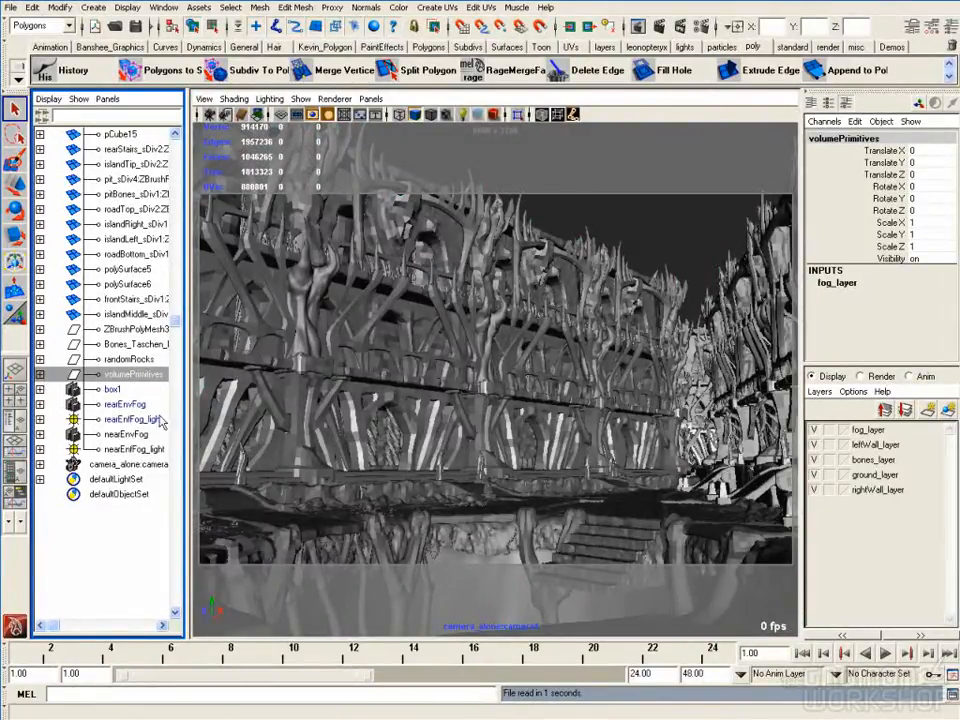
Inspect the attributes of rearEnvFog, rearEnfFog_light and nearEnvFog, plus box8_wispy inside volumePrimitives
click(124, 404)
click(130, 419)
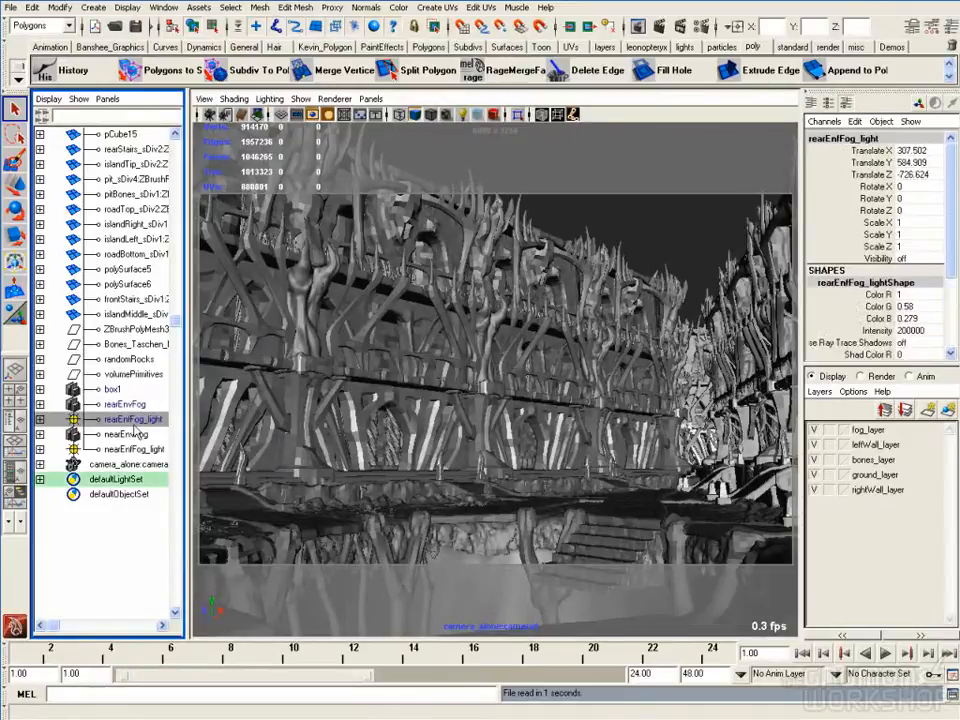
click(128, 434)
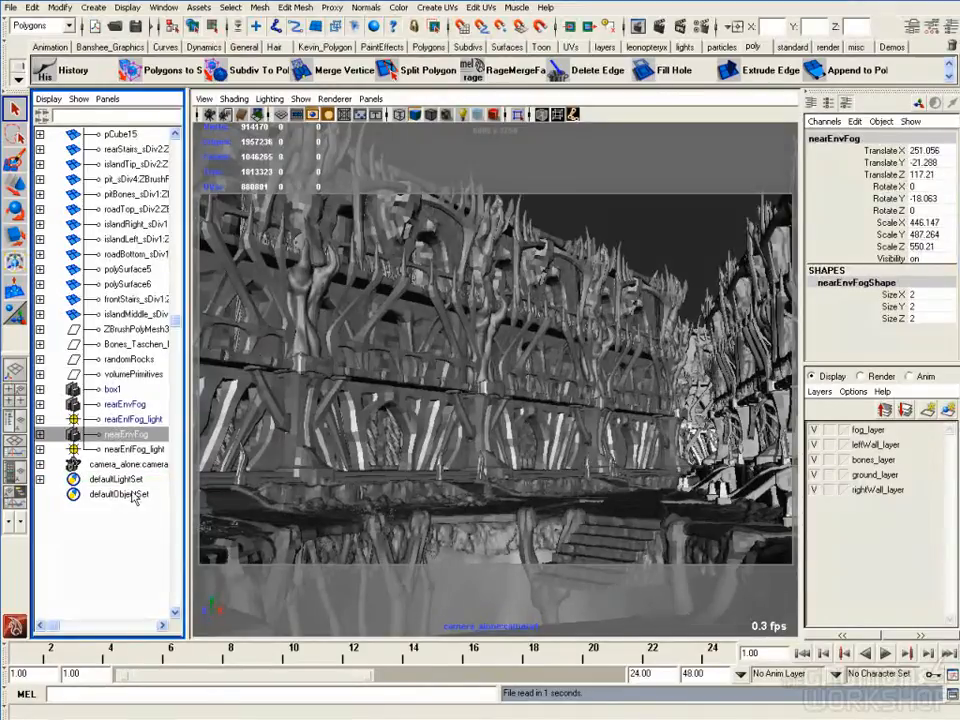
click(40, 374)
click(135, 389)
click(40, 374)
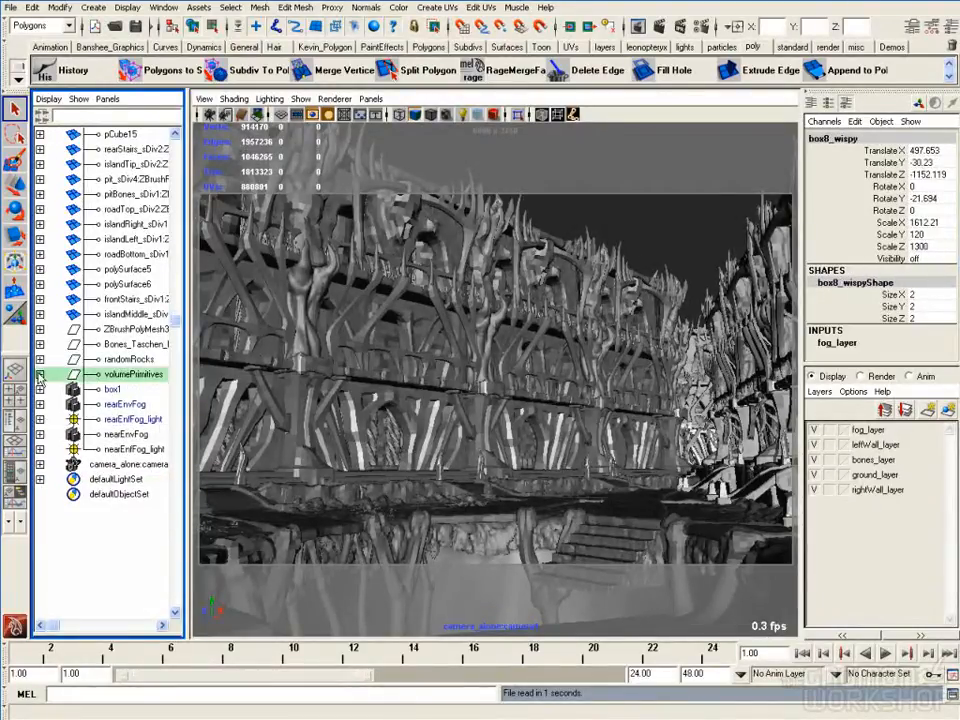
Compare box1 and the rear and near environment fog volumes and lights by selecting them in turn
click(112, 389)
click(124, 404)
click(130, 449)
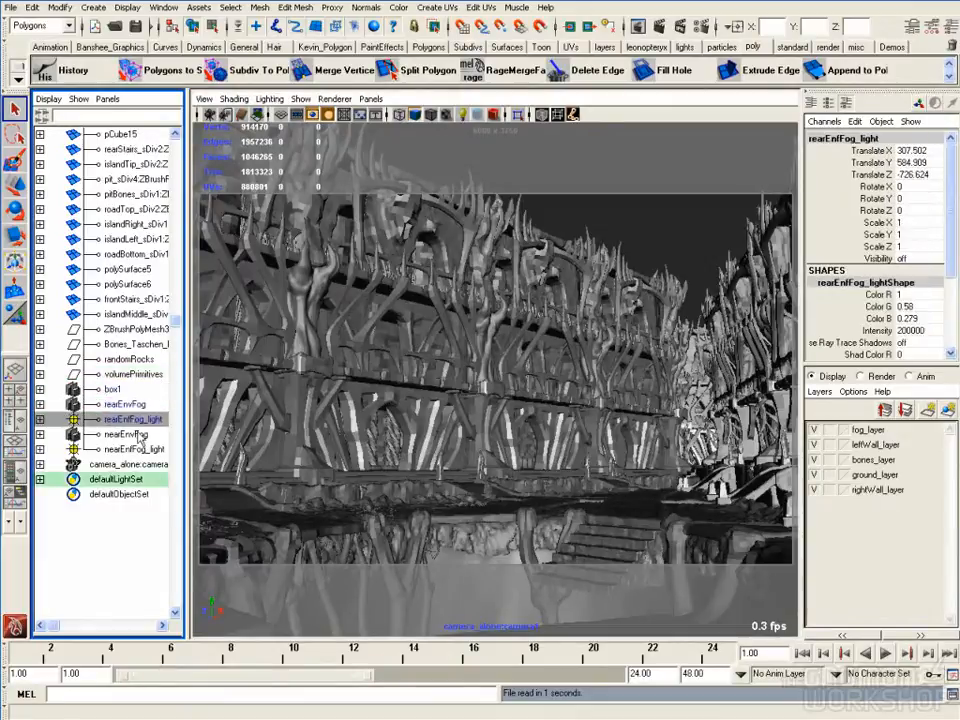
click(126, 434)
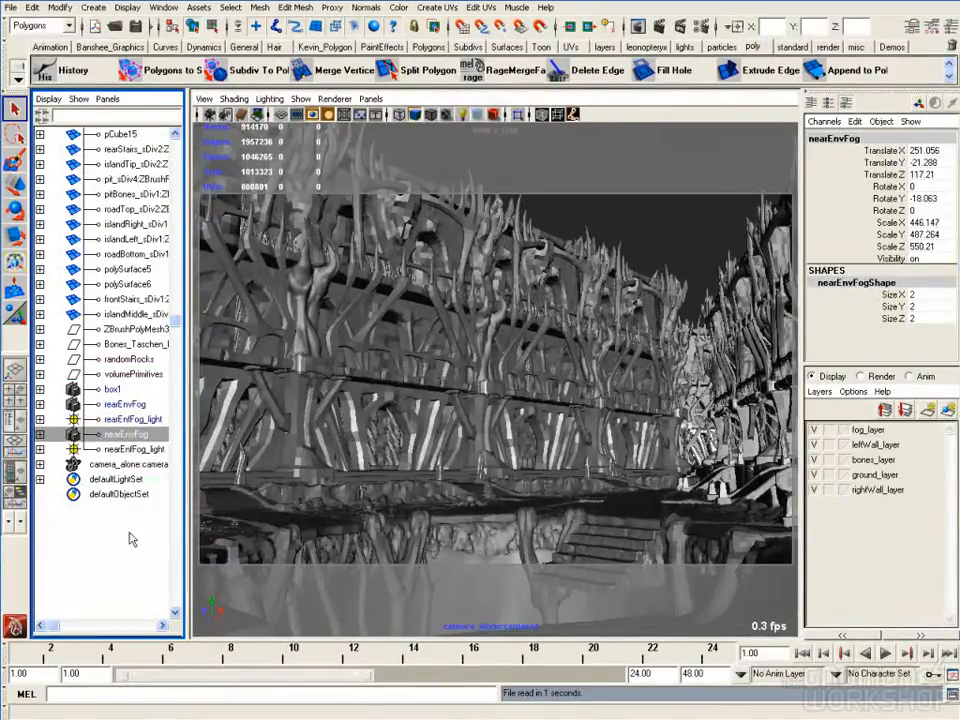
click(130, 405)
click(133, 436)
Set the visibility of the rearEnvFog volume to on
click(128, 403)
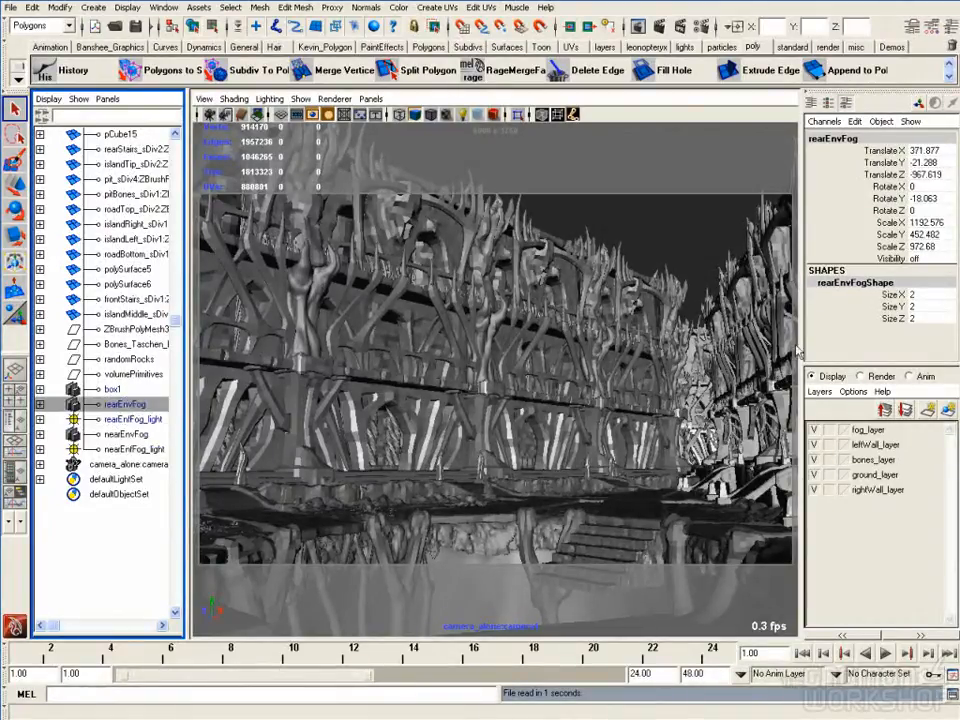
click(925, 258)
text(on)
key(Return)
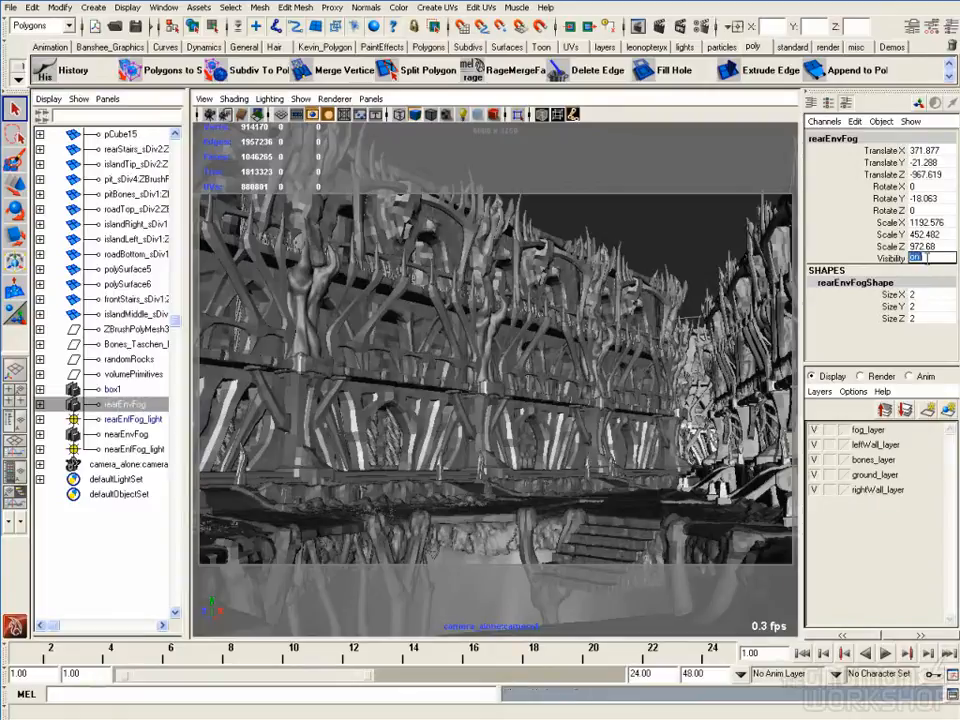
Switch the viewport to the persp camera and compare the extents of the rearEnvFog and nearEnvFog volumes around the environment
click(370, 98)
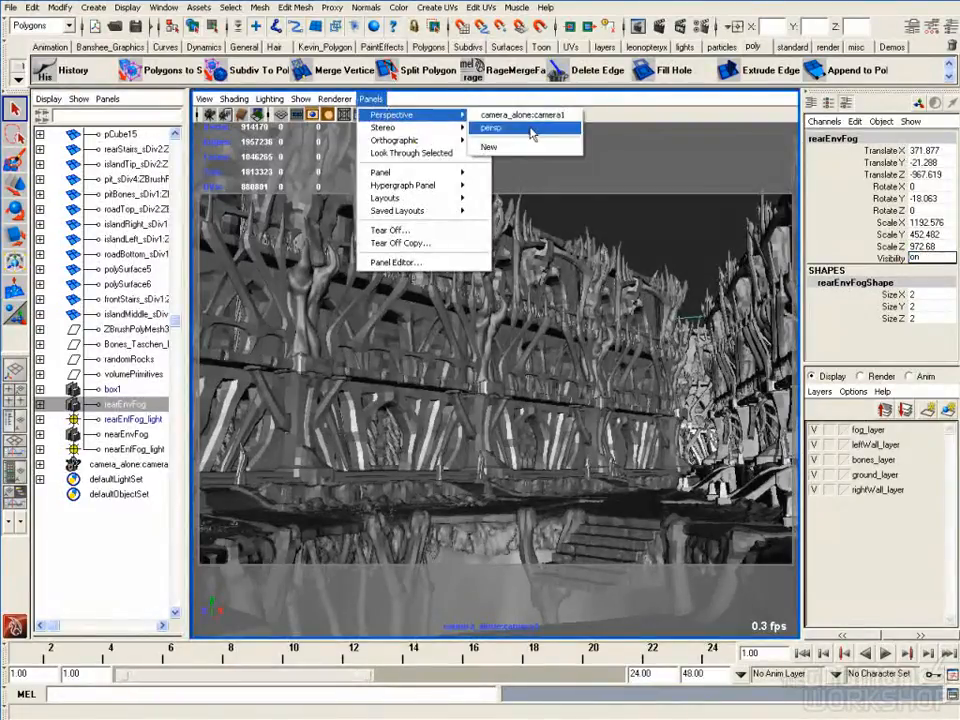
click(497, 128)
alt+drag(520, 290, 469, 277)
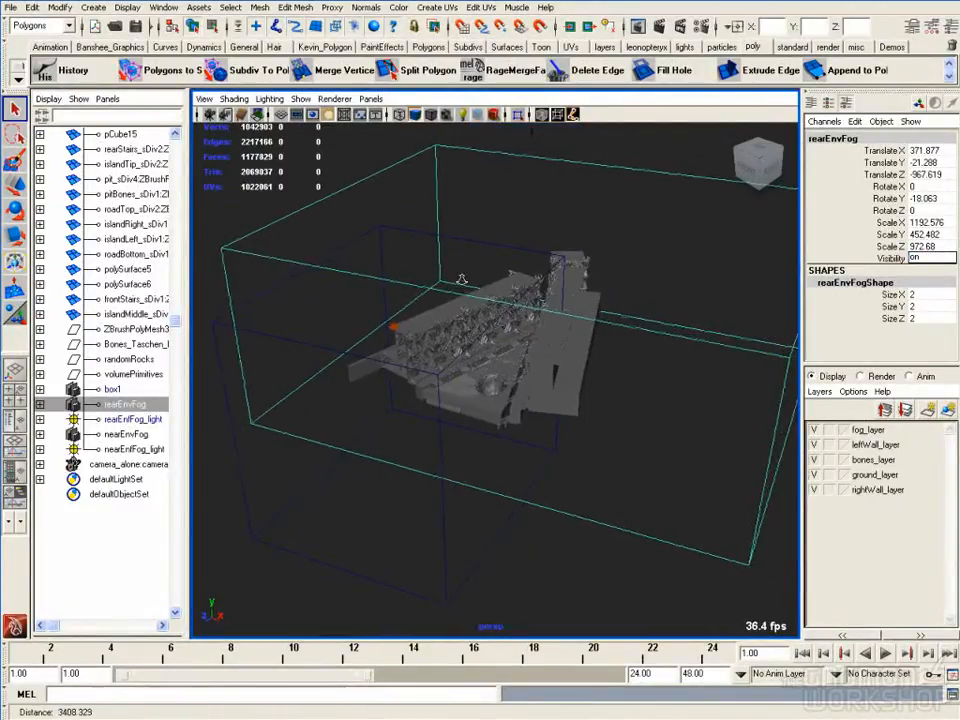
click(140, 437)
alt+drag(427, 372, 416, 427)
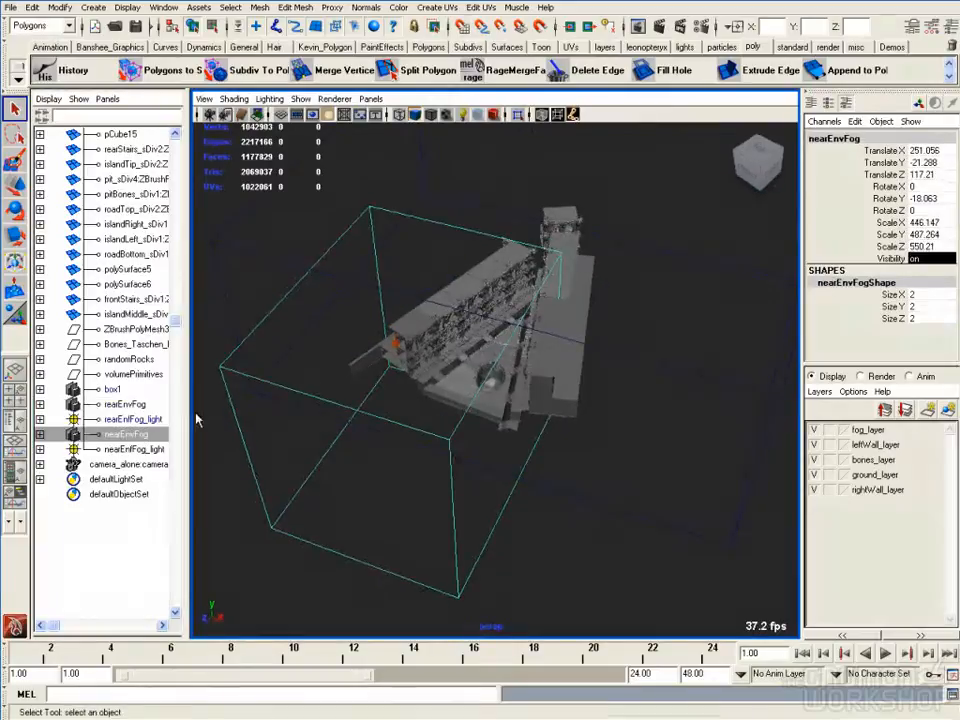
click(137, 405)
alt+middle_drag(477, 287, 466, 317)
alt+drag(466, 317, 459, 366)
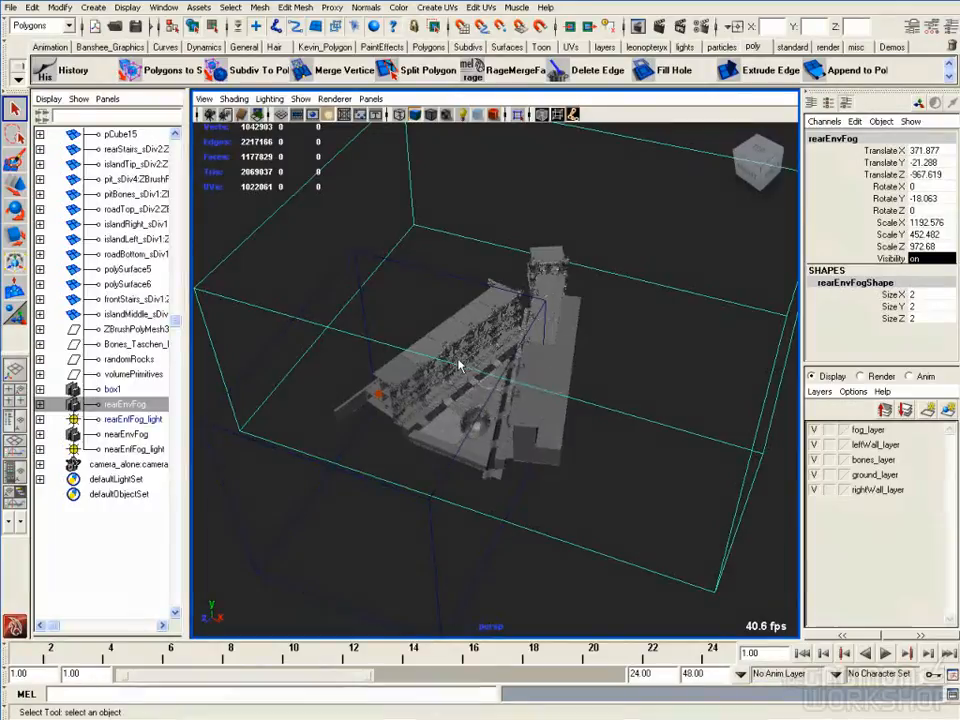
click(126, 434)
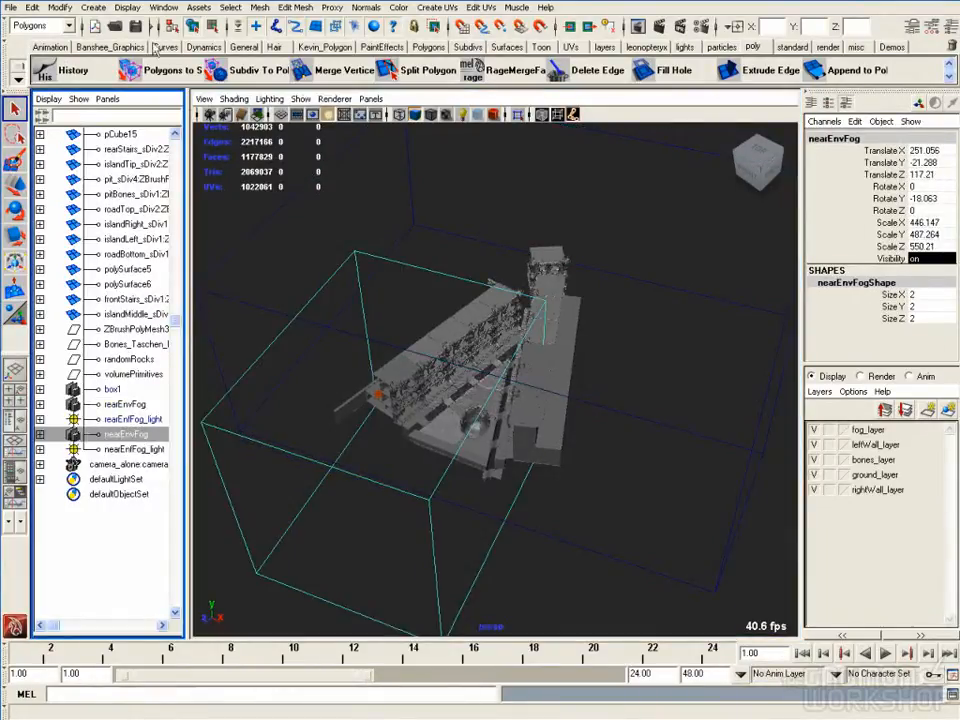
Look up the volume primitive Cube command without creating one, keeping nearEnvFog selected
click(93, 7)
mouse_move(149, 70)
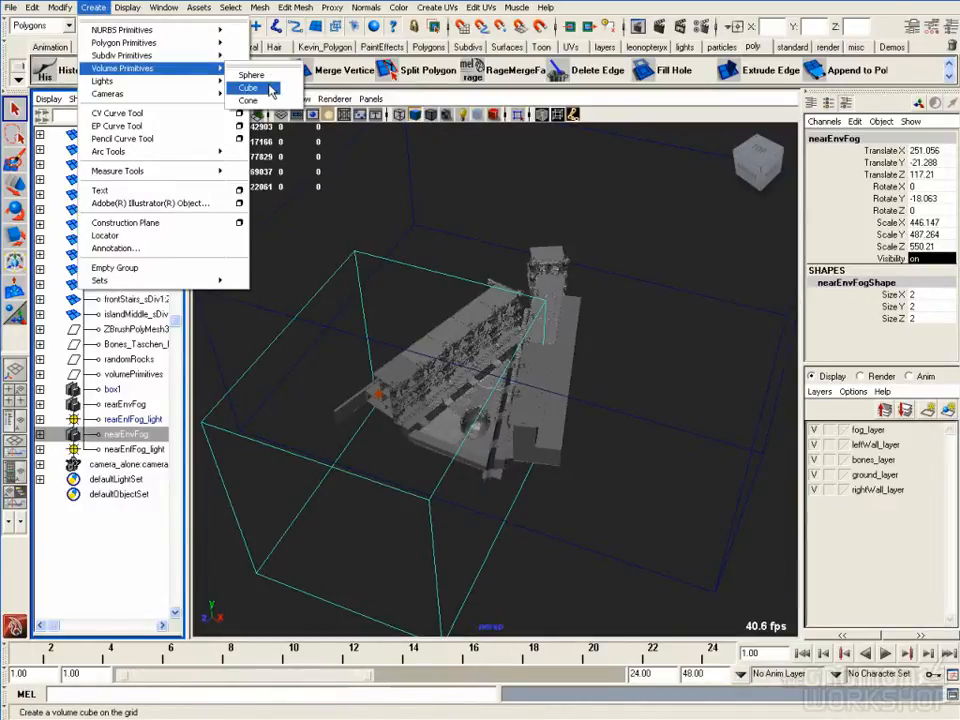
click(143, 440)
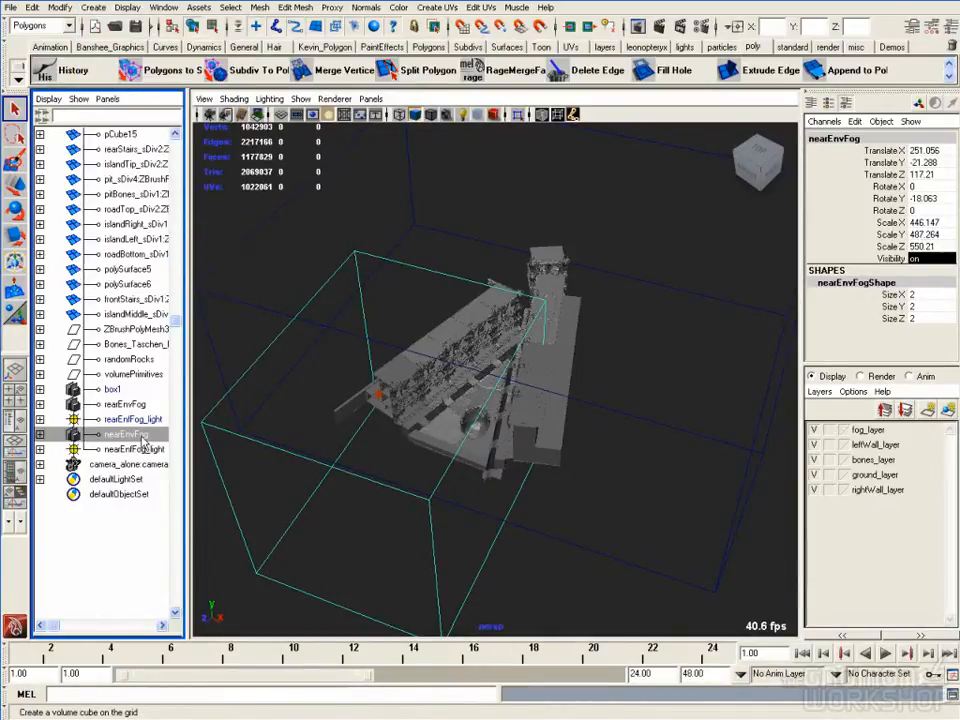
Examine the Render Stats and volume samples of the nearEnvFog shape, comparing them with rearEnvFog, and close its attributes
key(ctrl+a)
click(655, 230)
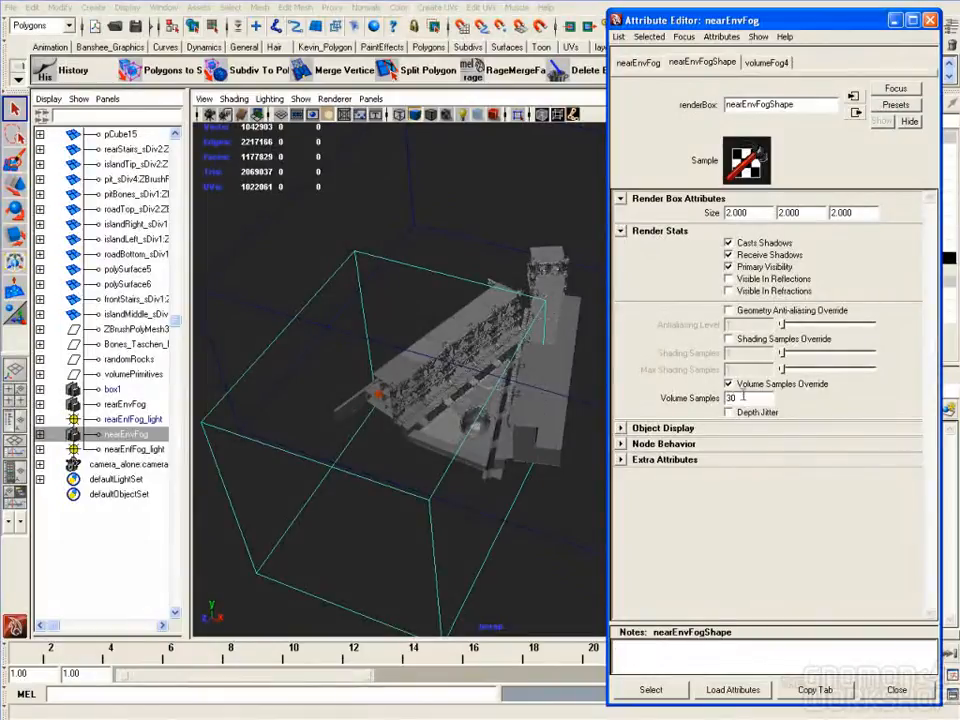
click(134, 405)
click(128, 434)
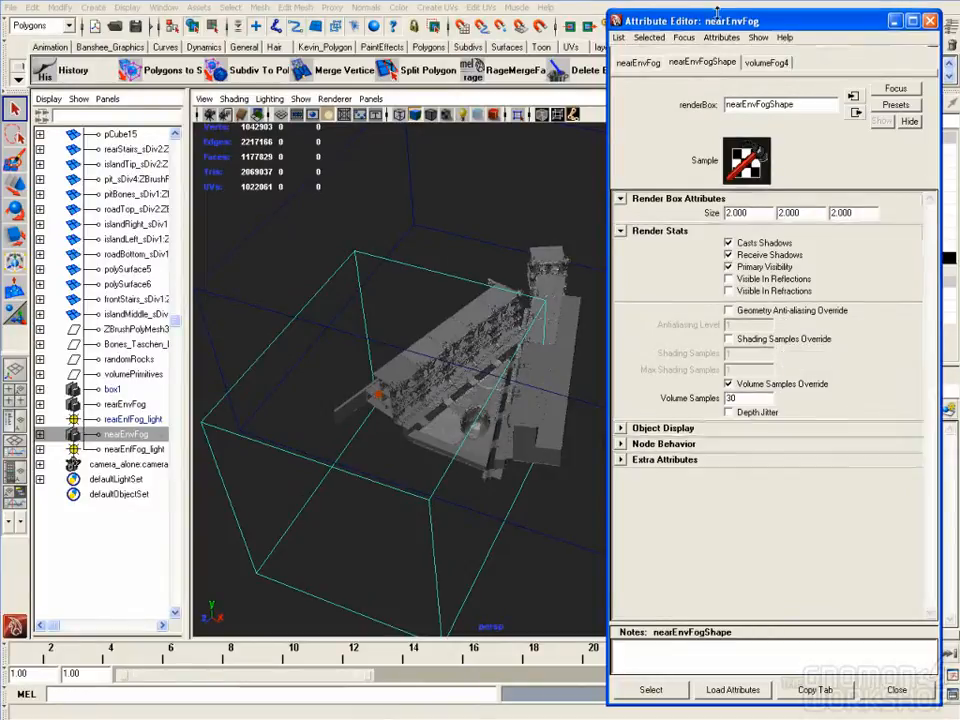
drag(717, 18, 692, 44)
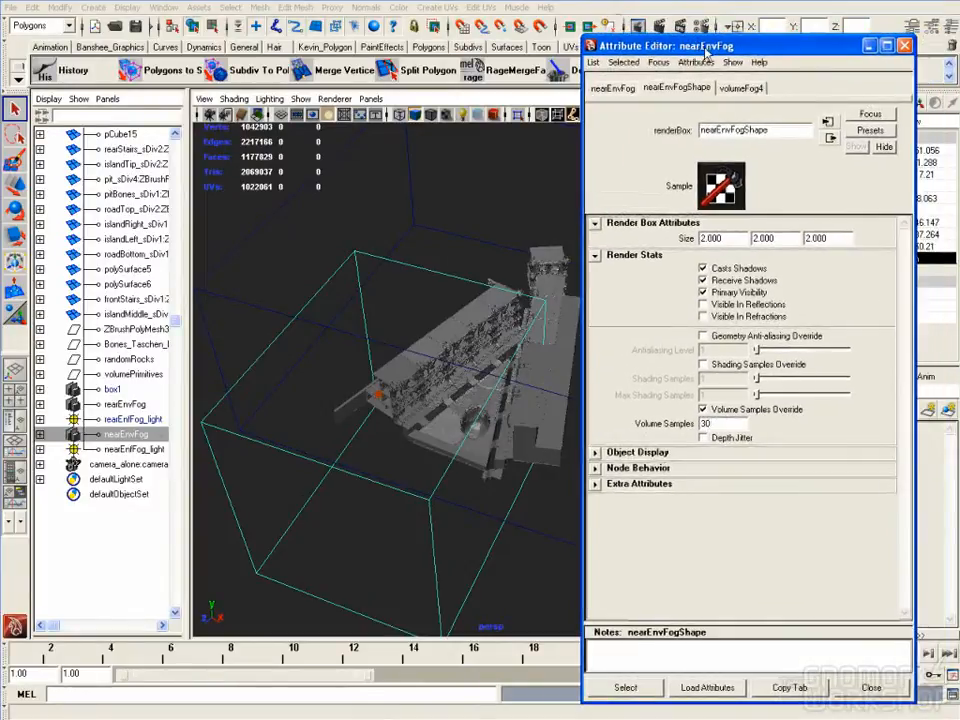
click(904, 45)
Examine the environment fog option in the Maya Software render settings and restore mental ray as the renderer
click(528, 23)
click(227, 66)
click(190, 80)
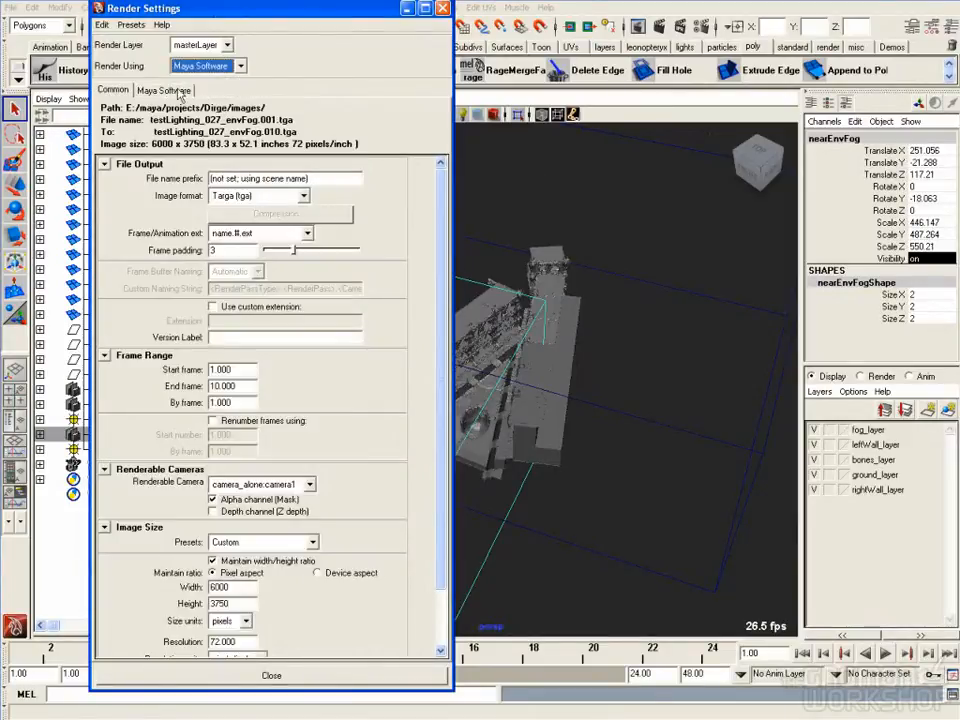
click(163, 90)
click(149, 460)
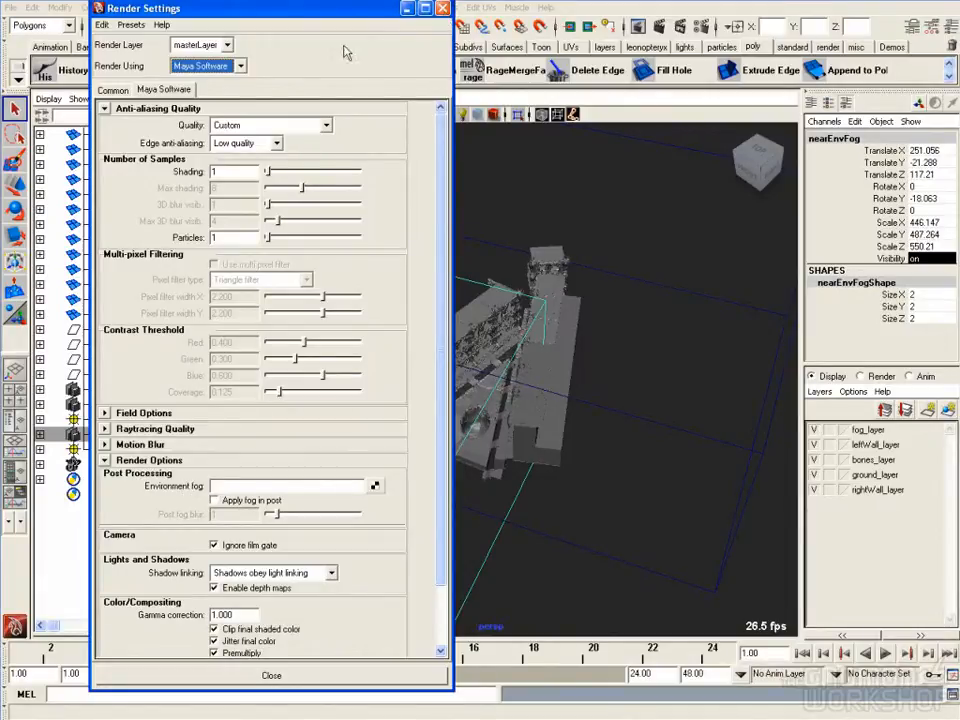
click(205, 66)
click(225, 106)
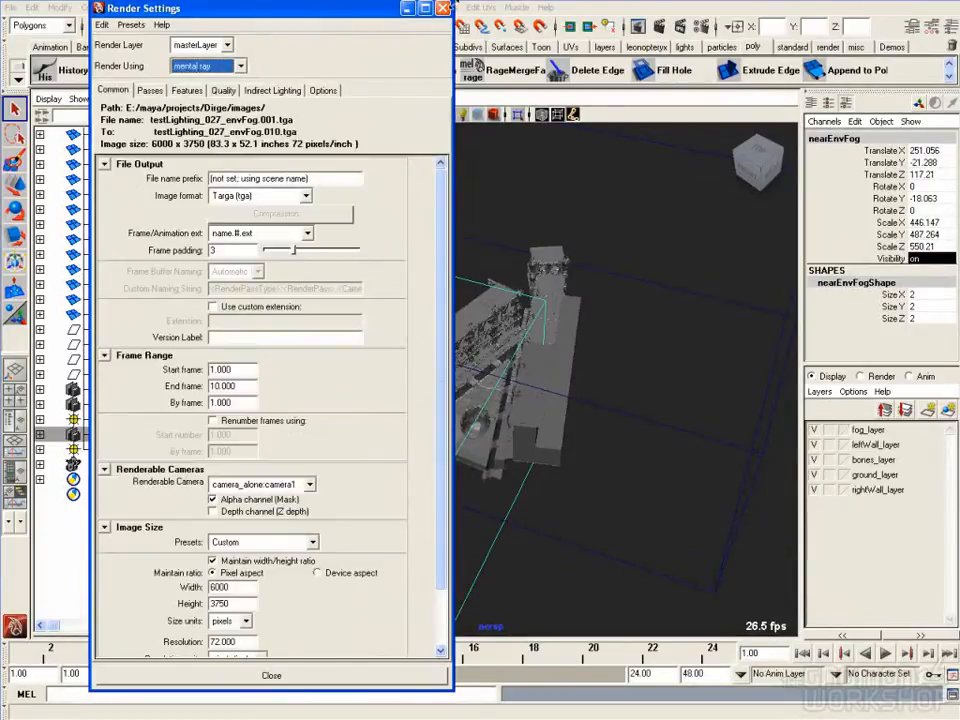
click(443, 8)
Compare the two environment fog volumes and check the Volume Samples setting of the rearEnvFog shape
click(125, 404)
click(128, 434)
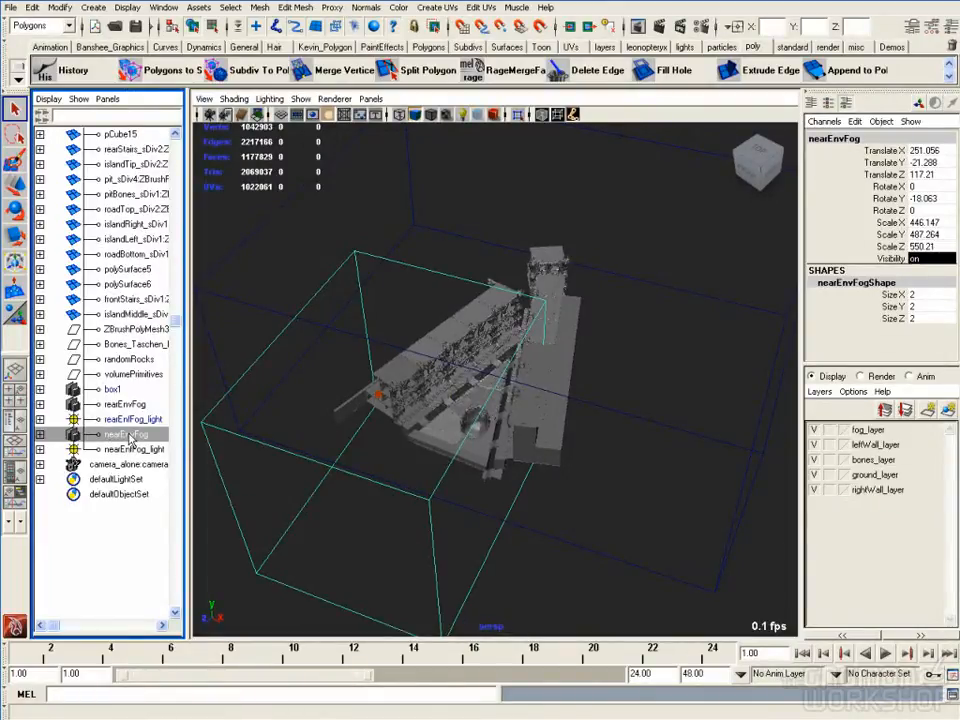
click(125, 404)
key(ctrl+a)
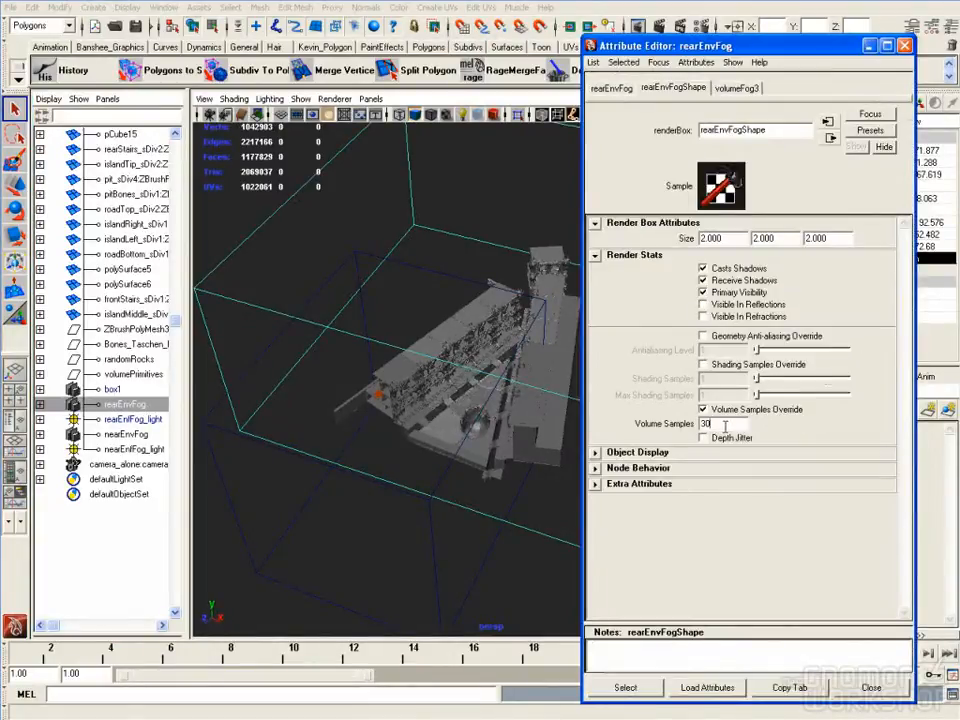
key(ctrl+a)
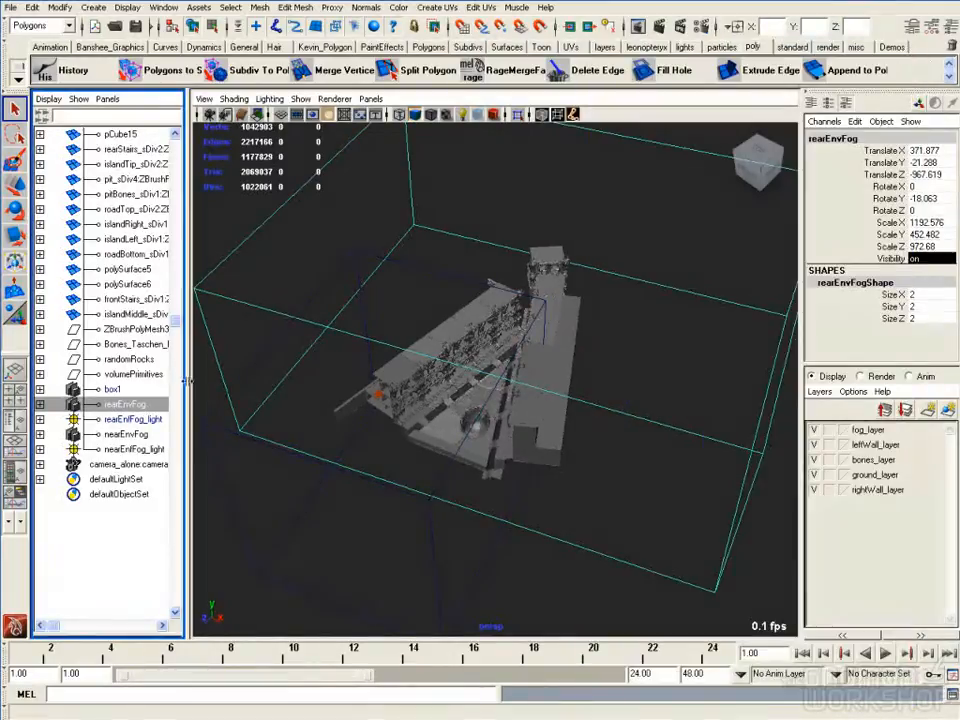
Find the material assigned to nearEnvFog in the Hypershade and examine the volumeFog4 attributes
click(125, 434)
alt+drag(401, 412, 408, 413)
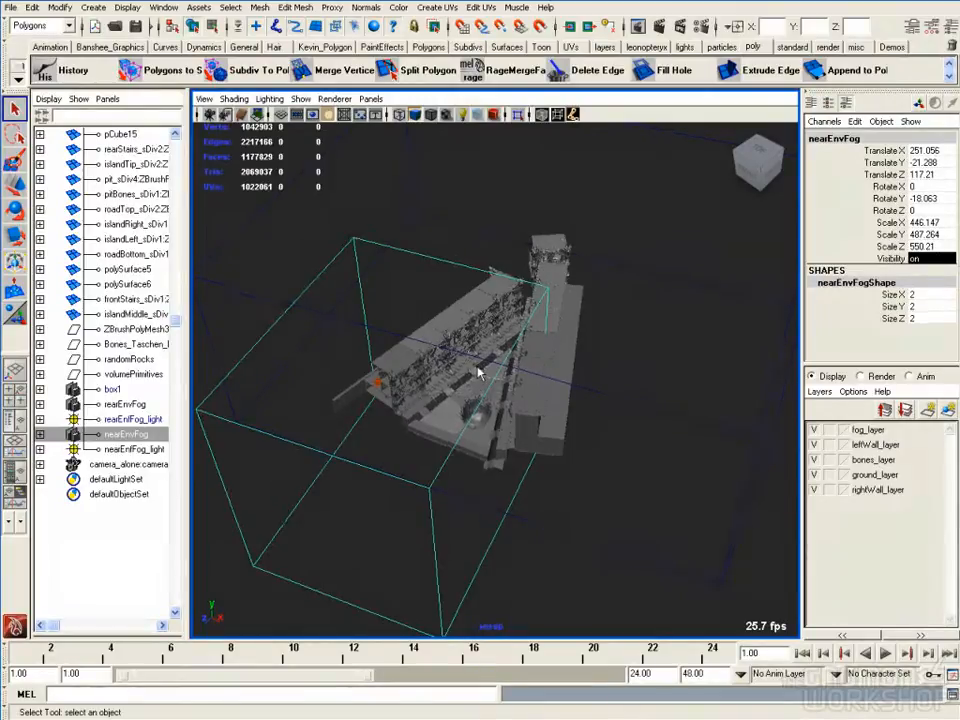
alt+middle_drag(477, 406, 476, 405)
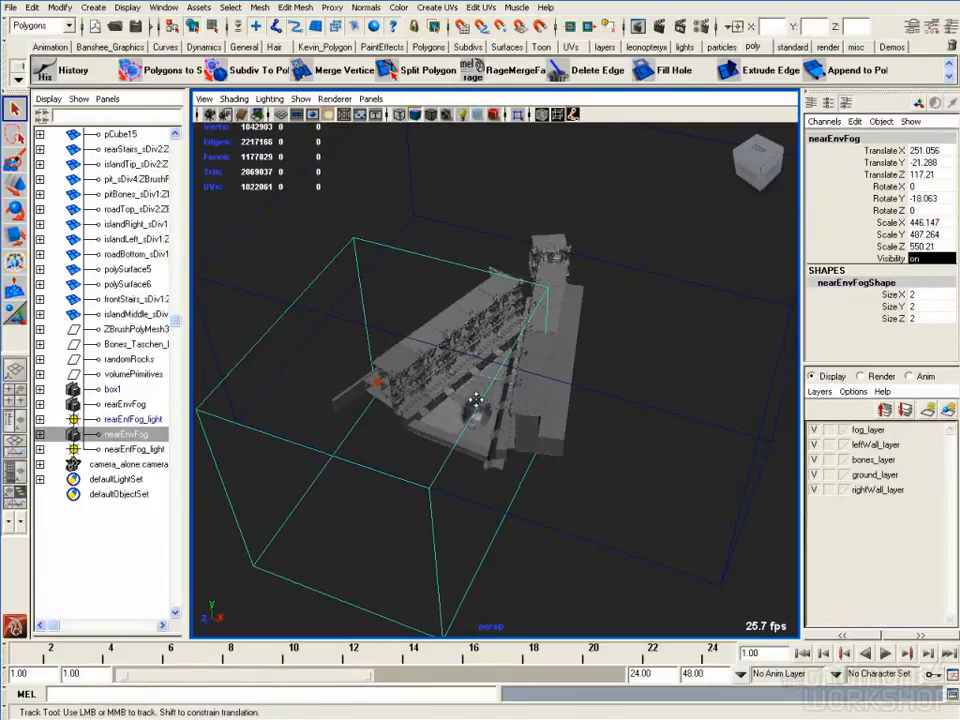
key(shift+h)
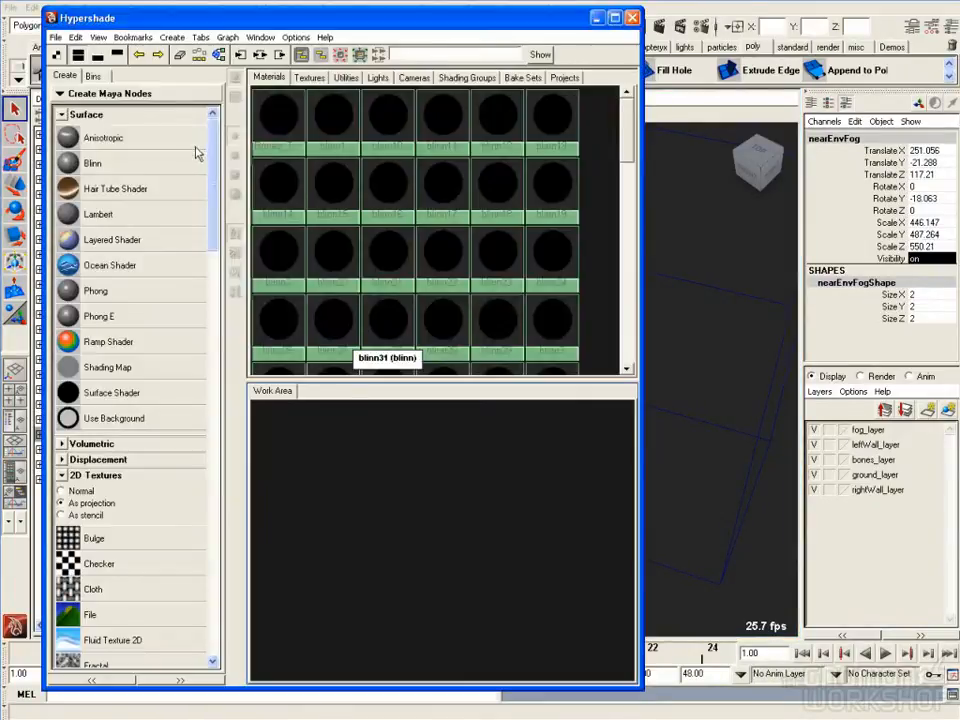
click(76, 38)
click(138, 165)
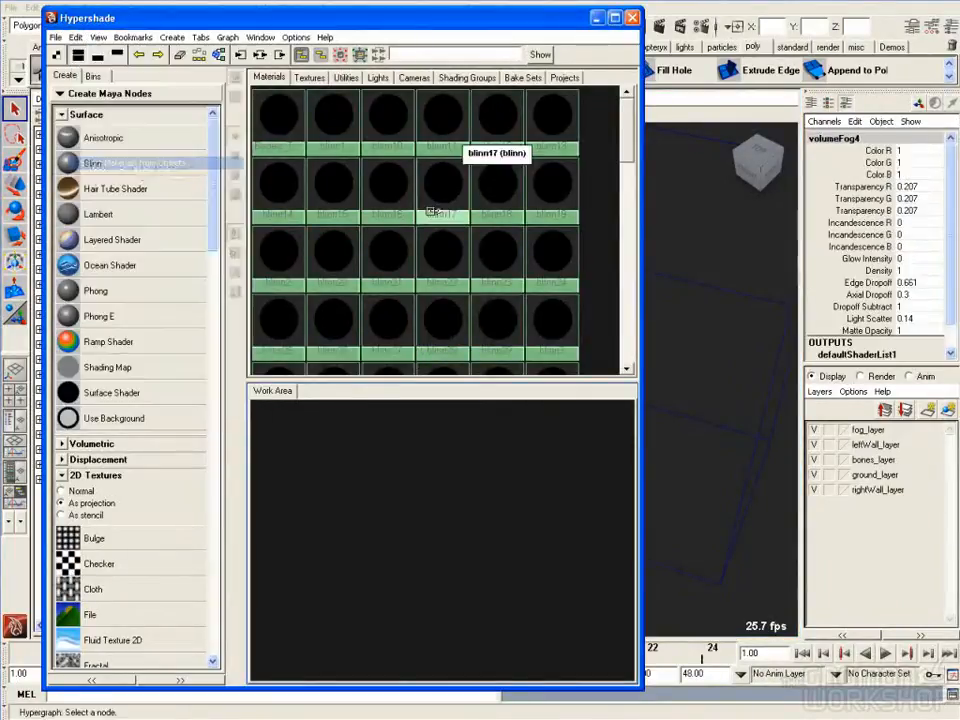
drag(630, 140, 628, 276)
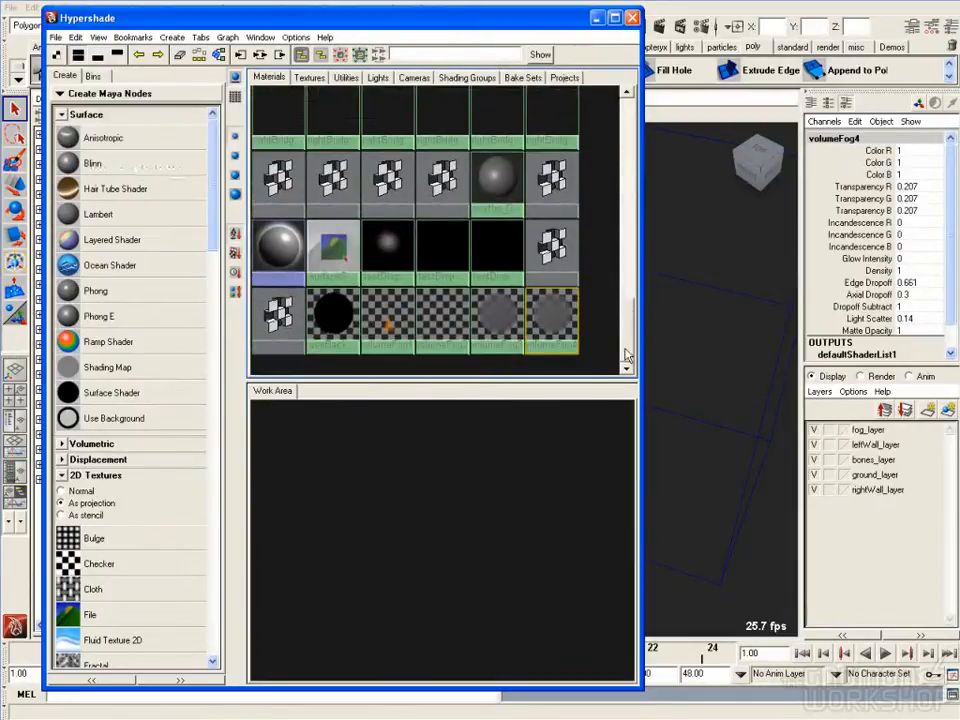
double_click(553, 322)
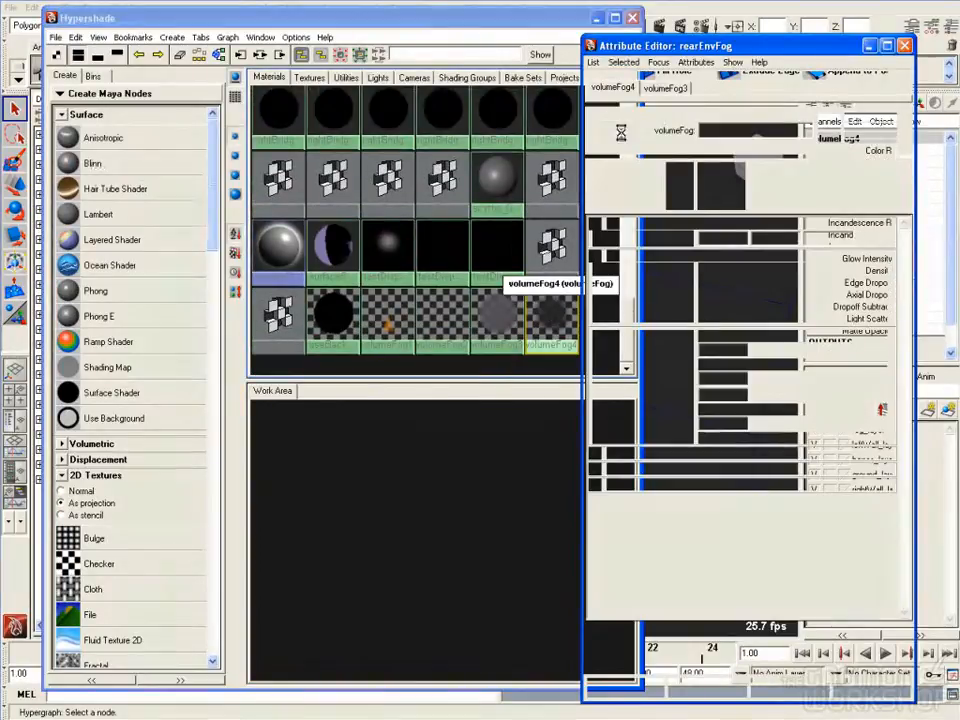
click(633, 18)
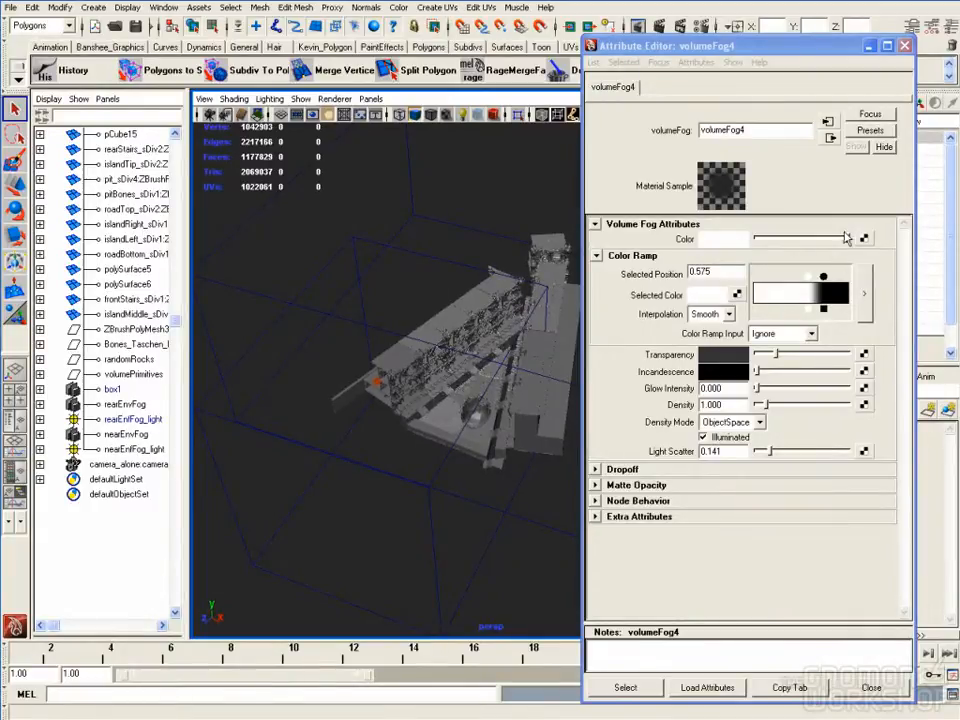
click(904, 45)
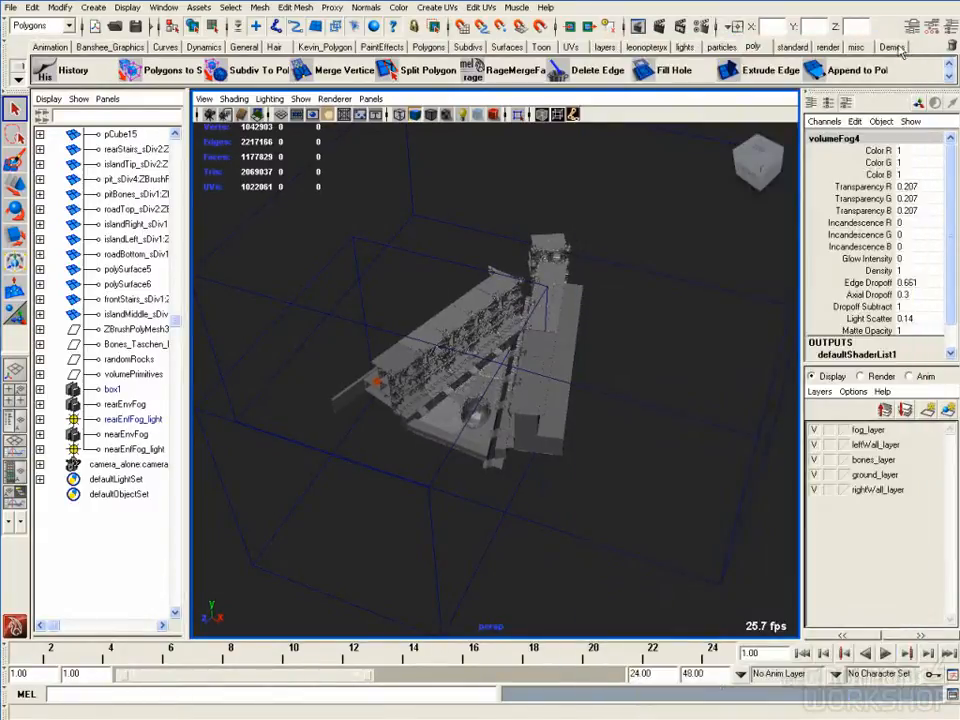
Select the ornamental wall mesh ZBrushPolyMesh3D13 and open the attributes of its blinn14 material
click(138, 405)
click(356, 488)
alt+right_drag(376, 474, 632, 458)
alt+middle_drag(422, 390, 447, 394)
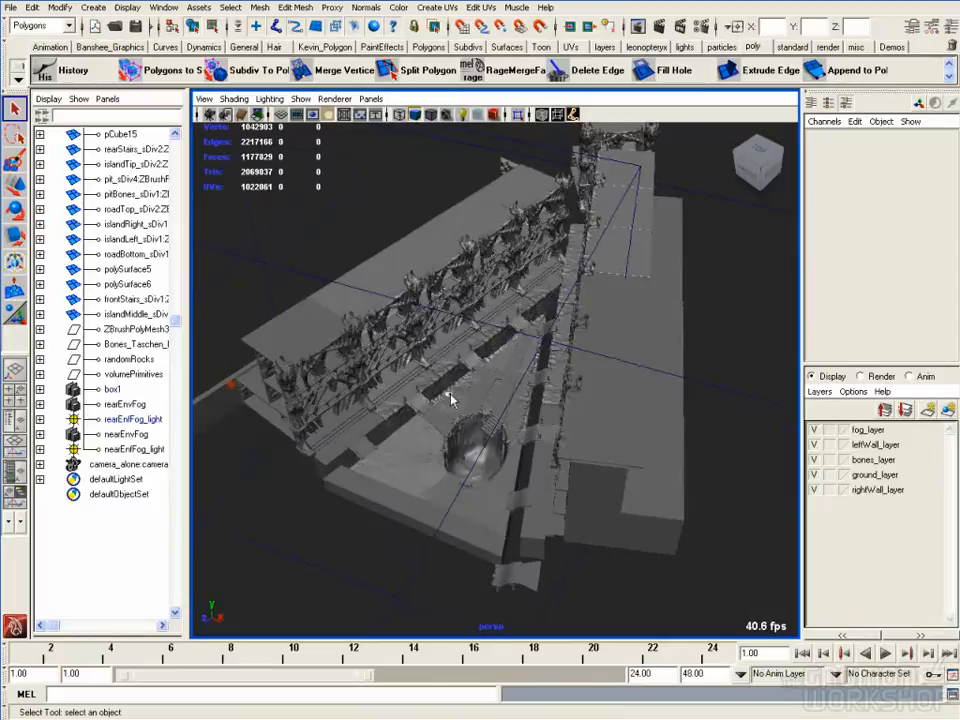
click(395, 345)
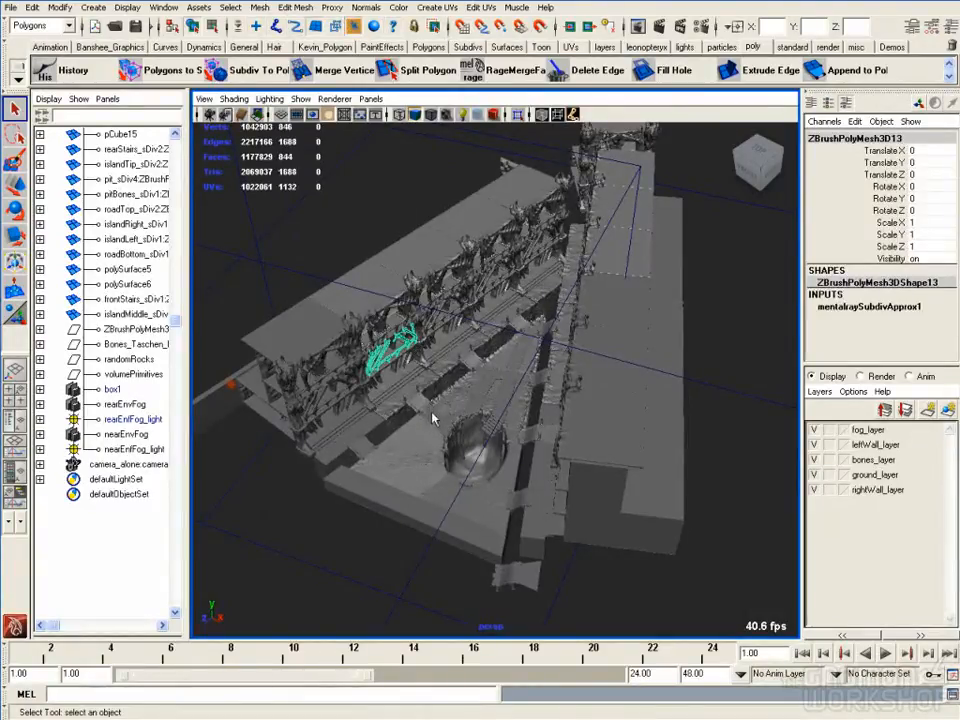
key(ctrl+a)
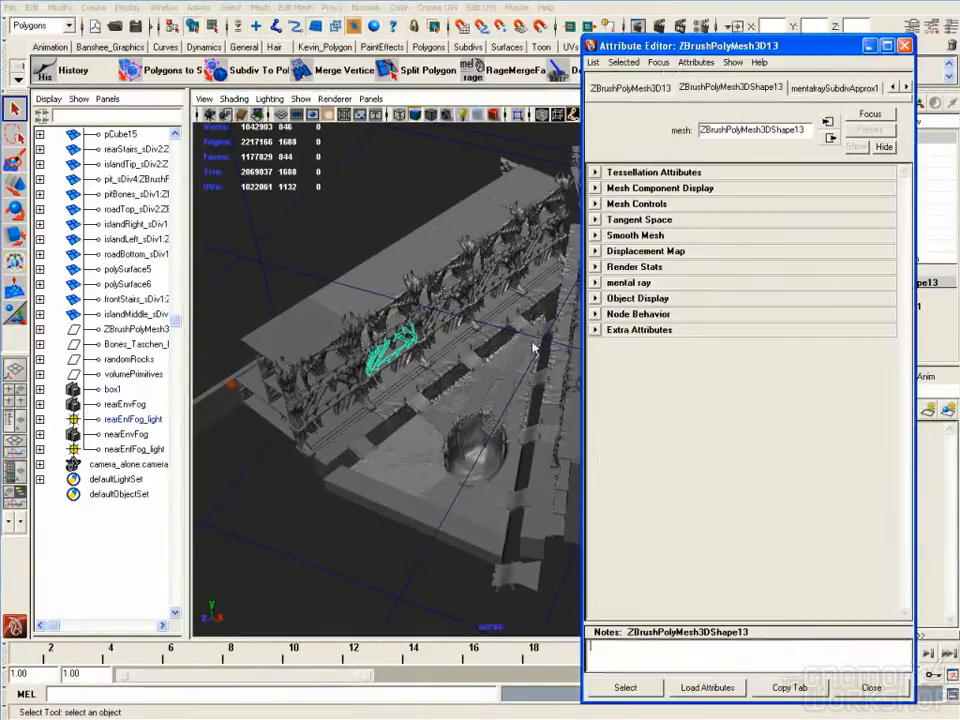
click(907, 88)
click(812, 87)
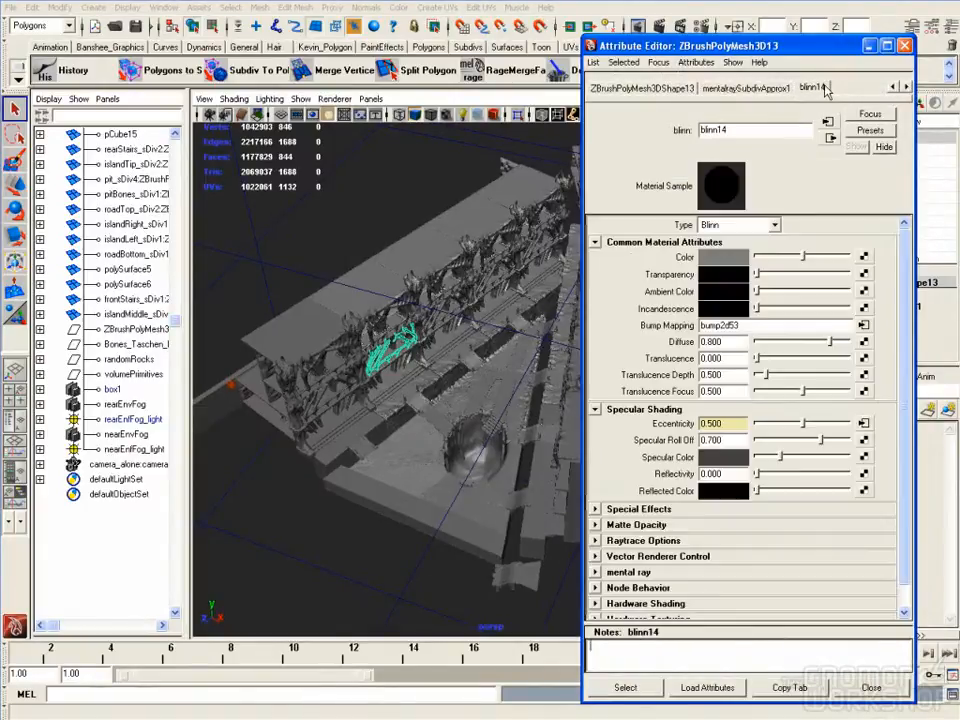
Review the Matte Opacity Mode options of the blinn14 material, keeping Black Hole
click(655, 524)
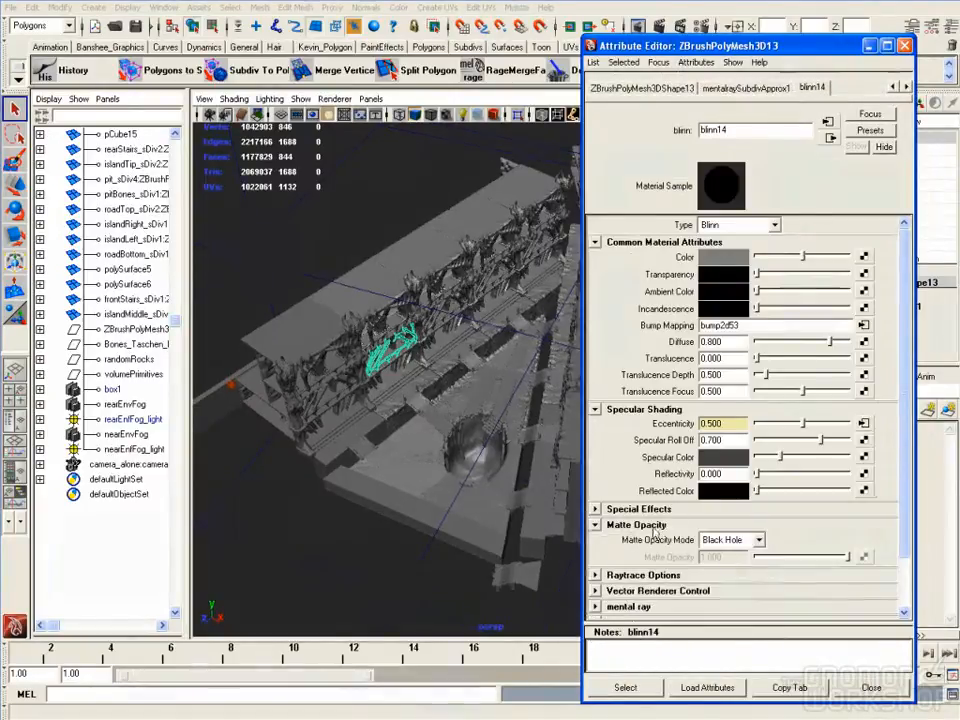
click(620, 242)
click(625, 257)
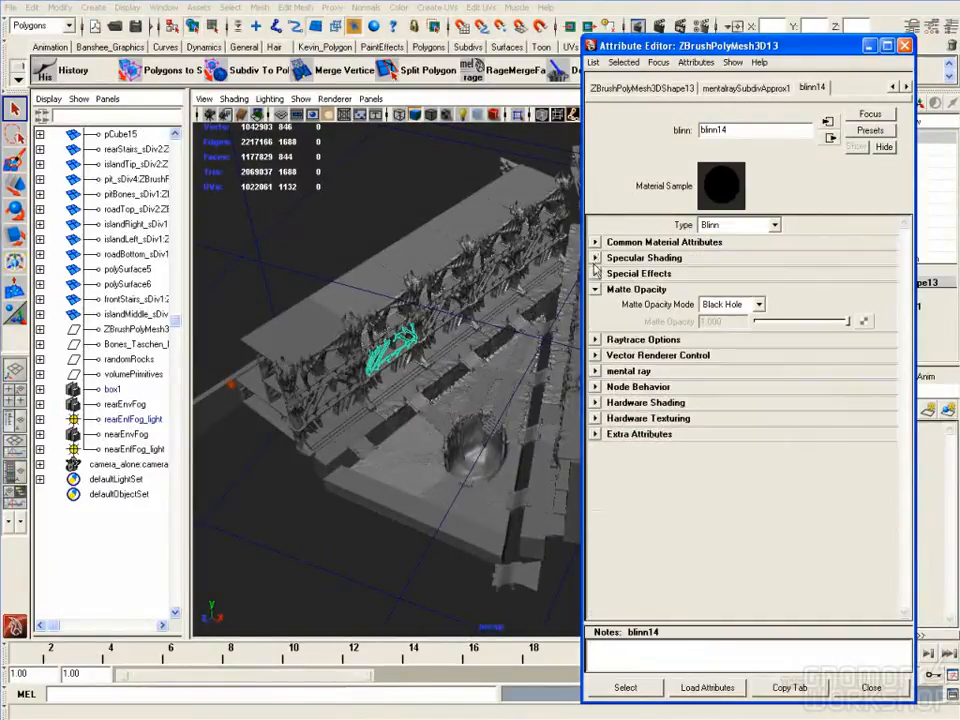
click(748, 307)
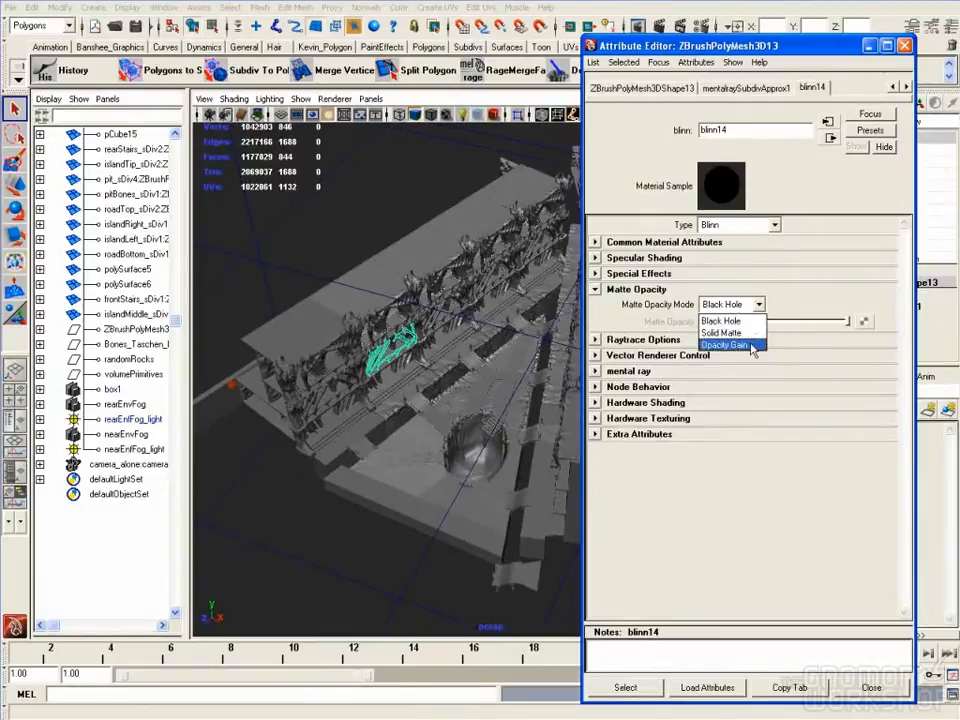
click(749, 307)
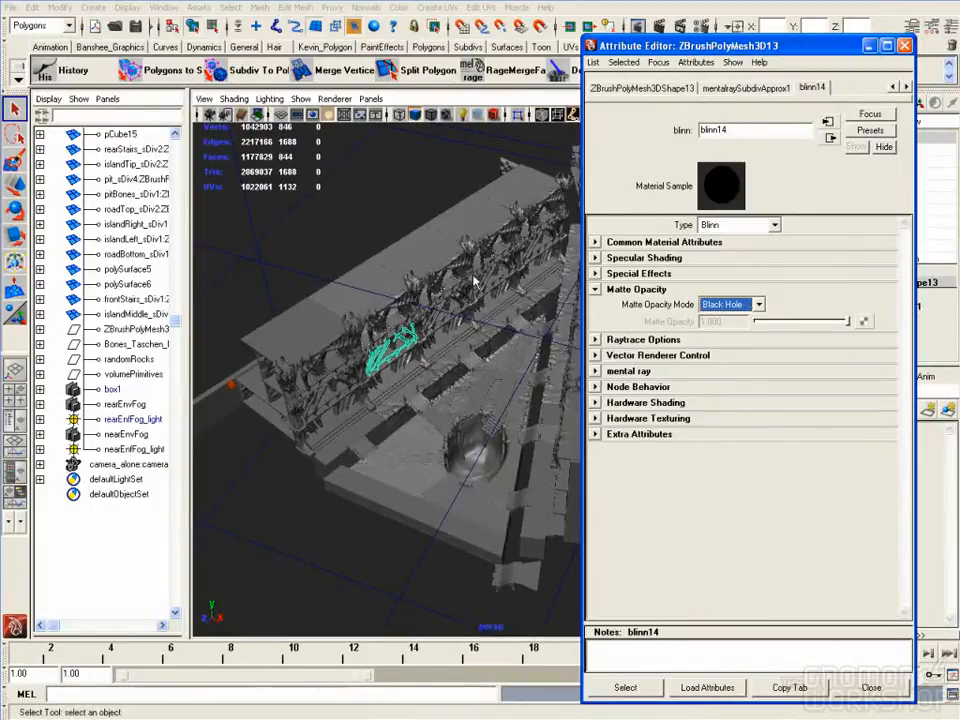
Check the matte opacity mode of neighbouring wall meshes' materials, including blinn24 and blinn23
click(428, 288)
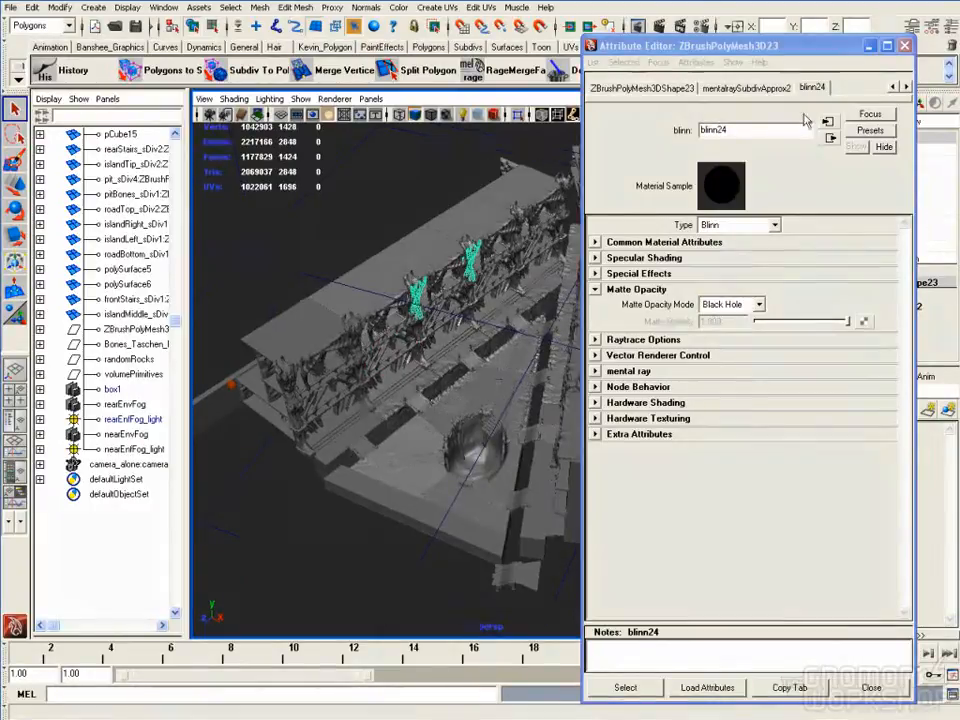
click(405, 340)
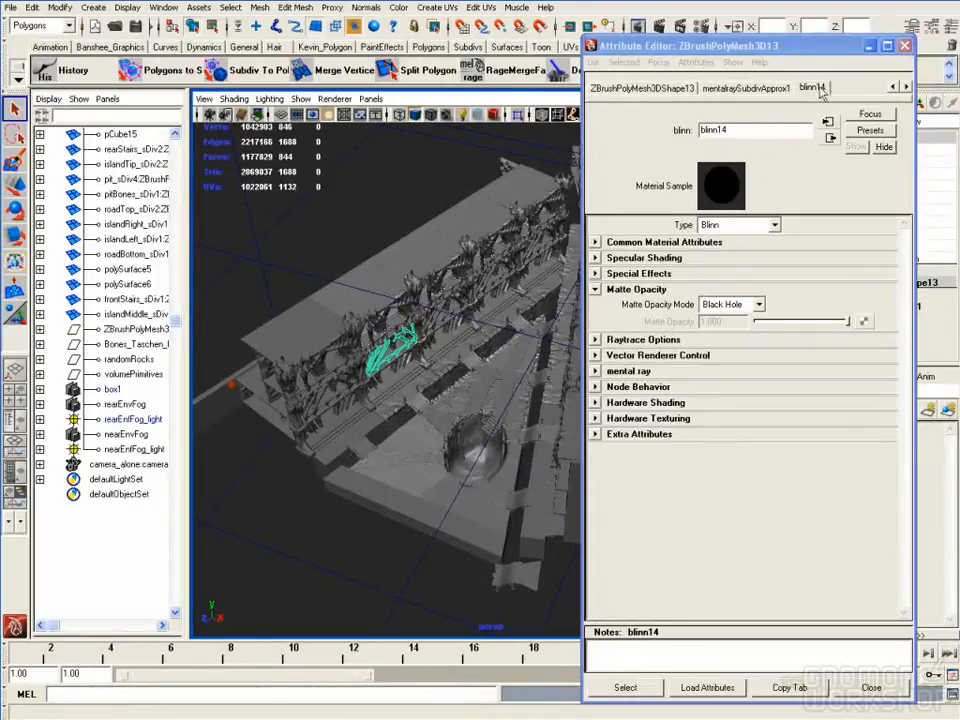
click(447, 275)
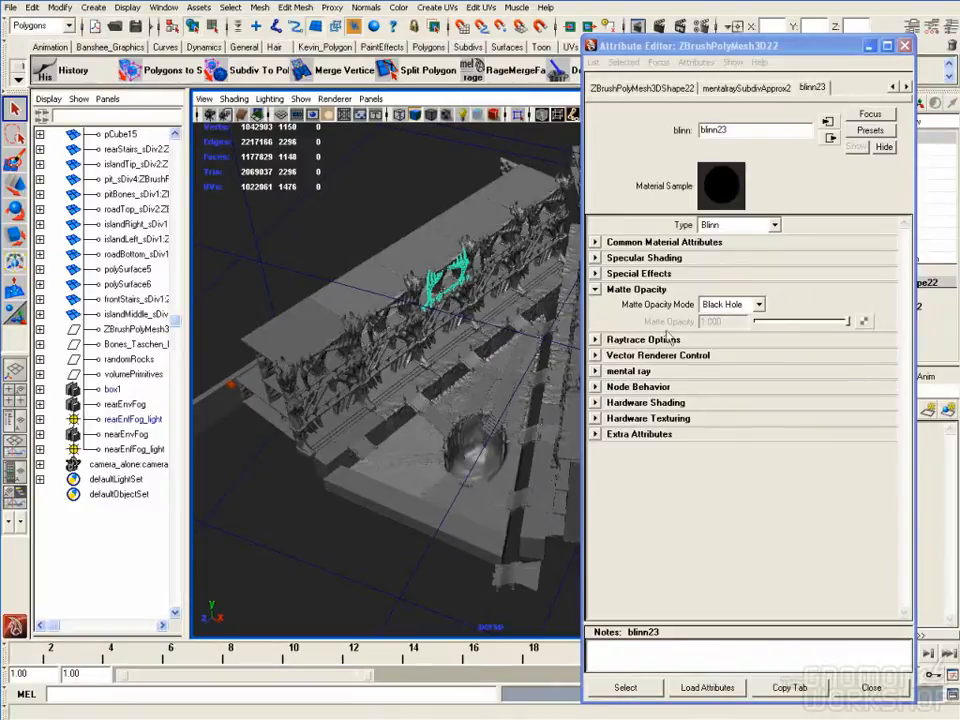
Check the matte opacity mode of the materials on the bridge stone, ground, wall and island tip meshes
click(473, 375)
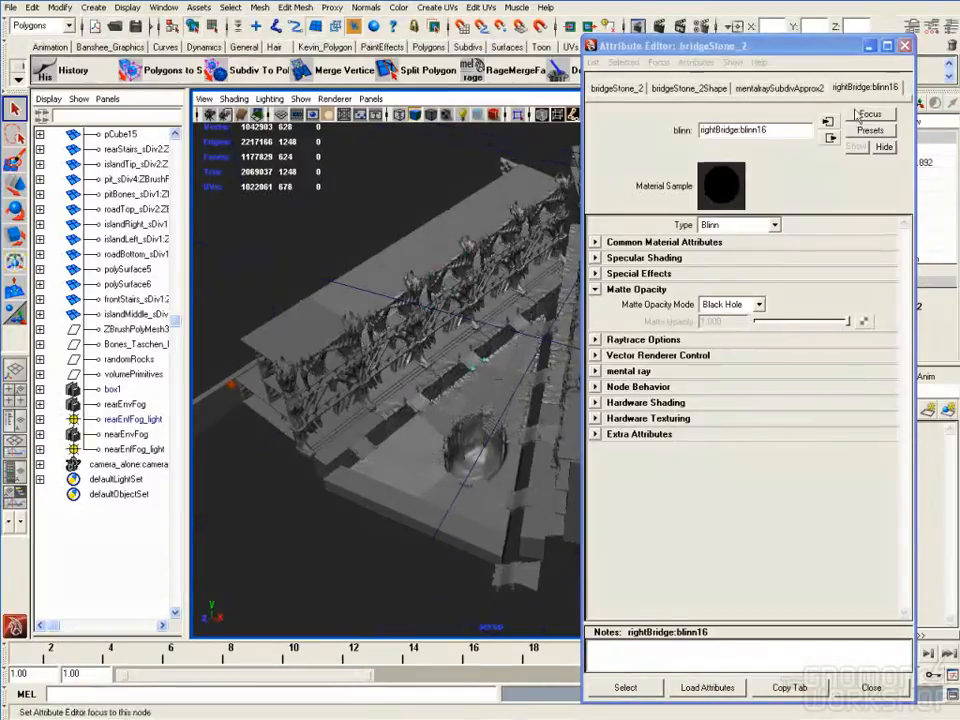
click(489, 400)
click(521, 311)
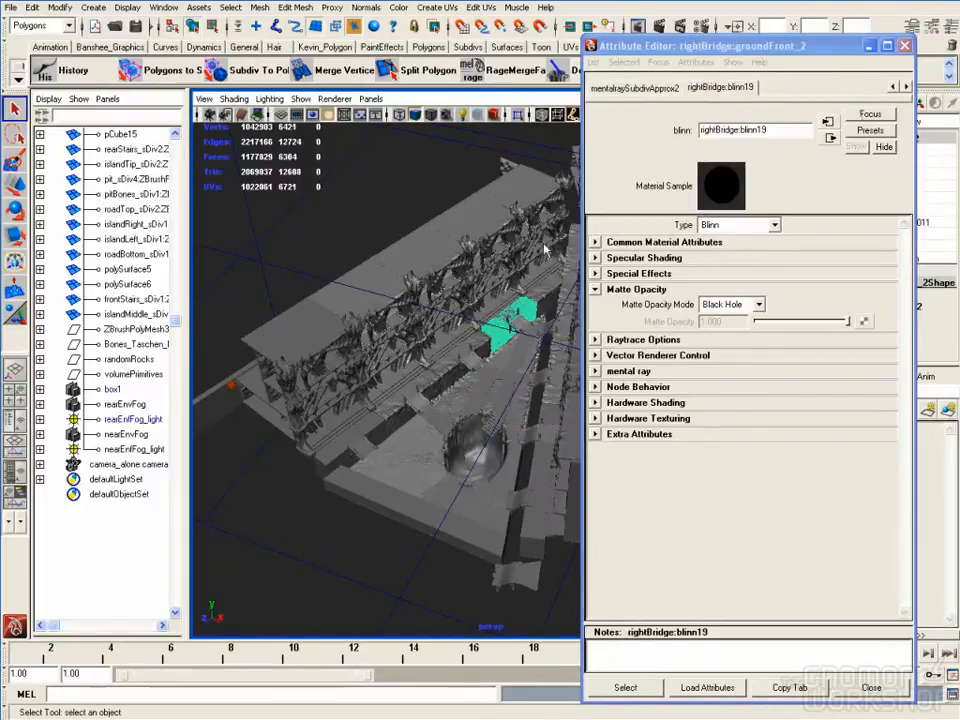
click(512, 222)
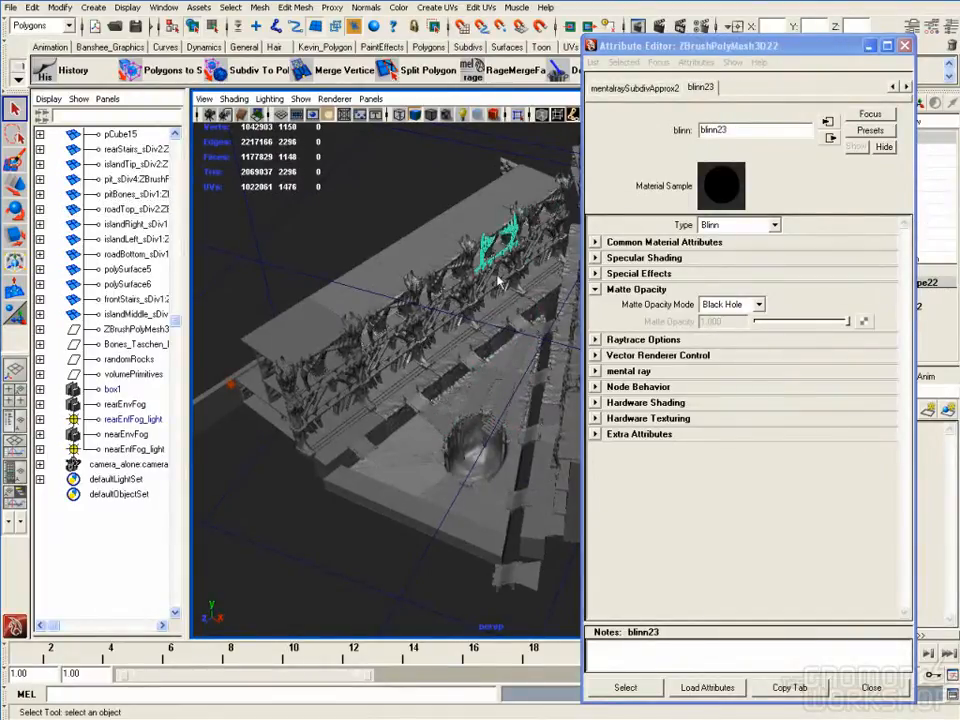
click(528, 300)
click(513, 373)
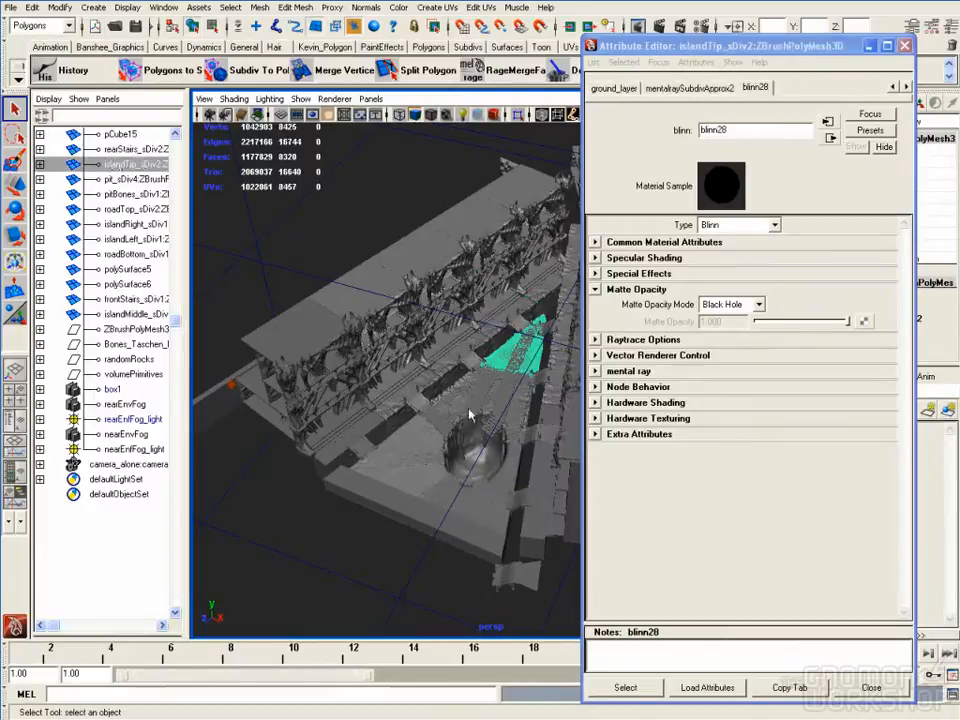
click(519, 326)
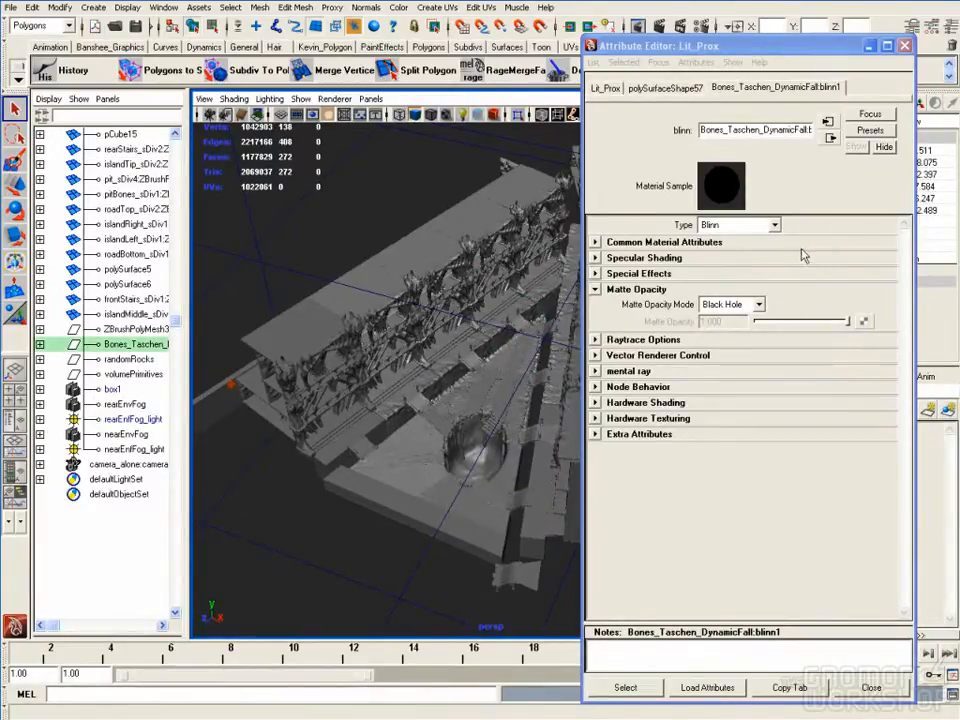
click(904, 45)
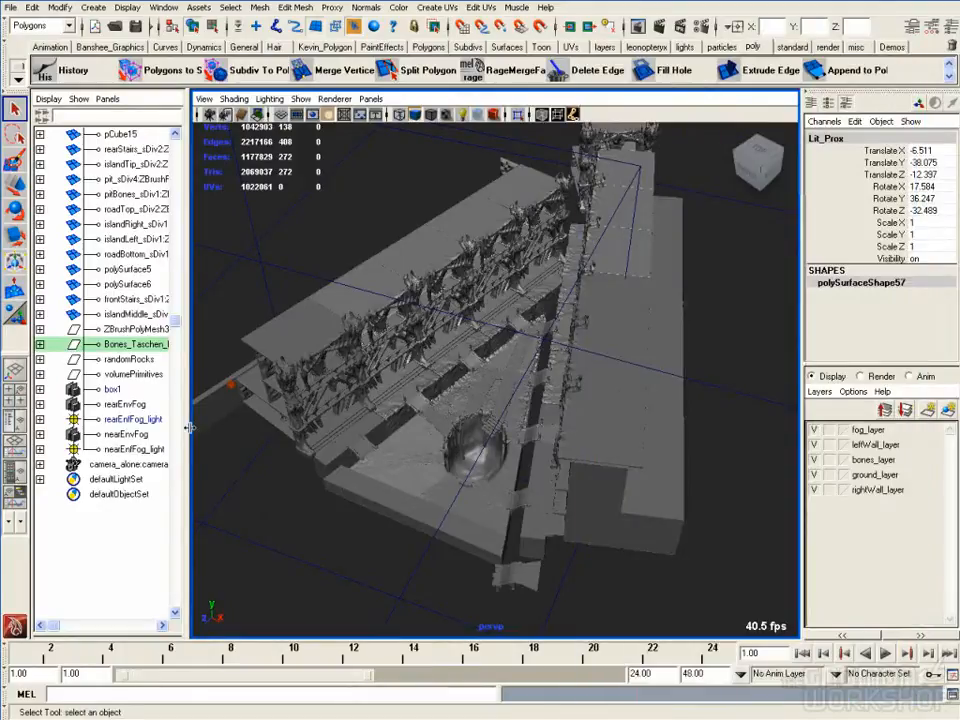
Select the rearEnvFog volume, the nearEnvFog volume and nearEnfFog_light in turn to see their placement in the scene
click(126, 405)
click(126, 434)
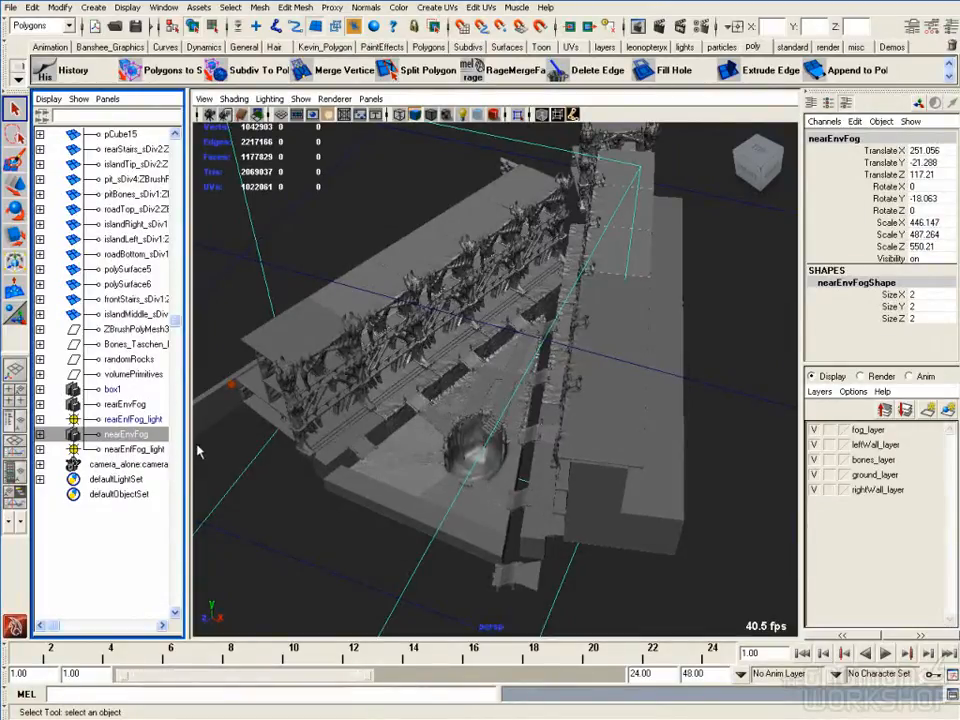
click(122, 450)
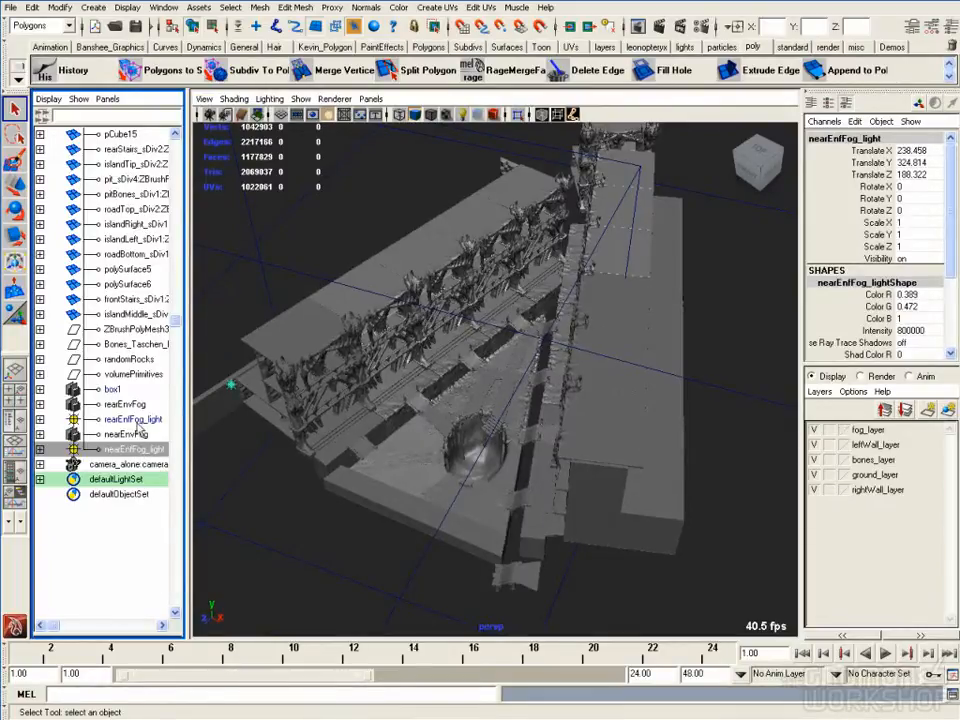
Turn on the visibility of rearEnfFog_light and view its position relative to the whole set
click(133, 419)
double_click(916, 259)
text(on)
key(Return)
alt+drag(439, 211, 497, 288)
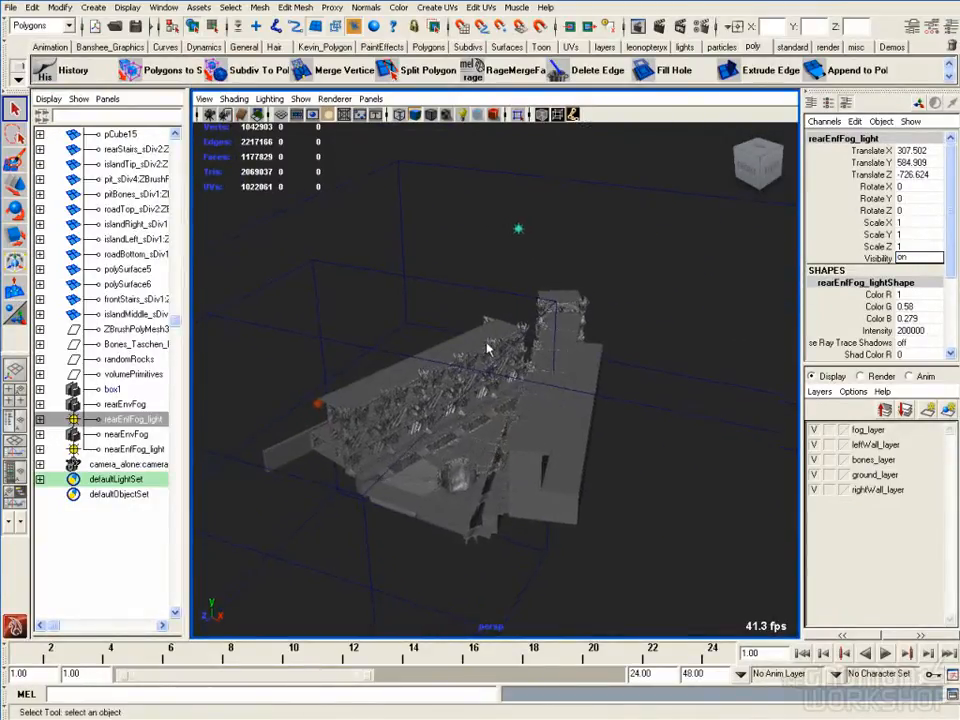
alt+right_drag(497, 288, 428, 365)
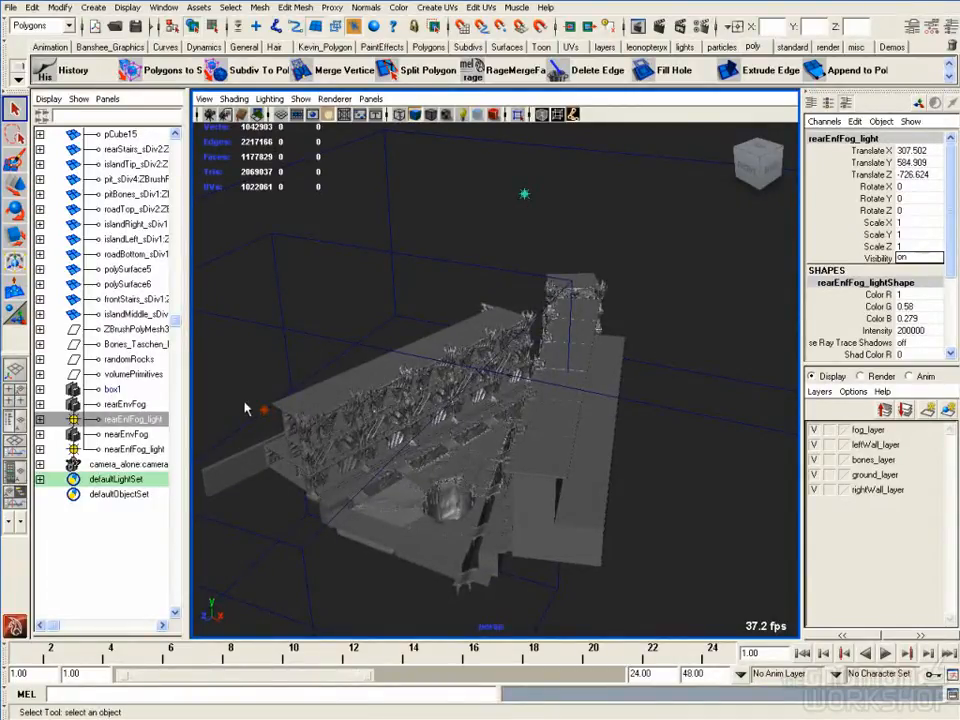
Examine the point light and depth map shadow attributes of nearEnfFog_light, including color, intensity, decay rate and fog shadow samples
click(133, 447)
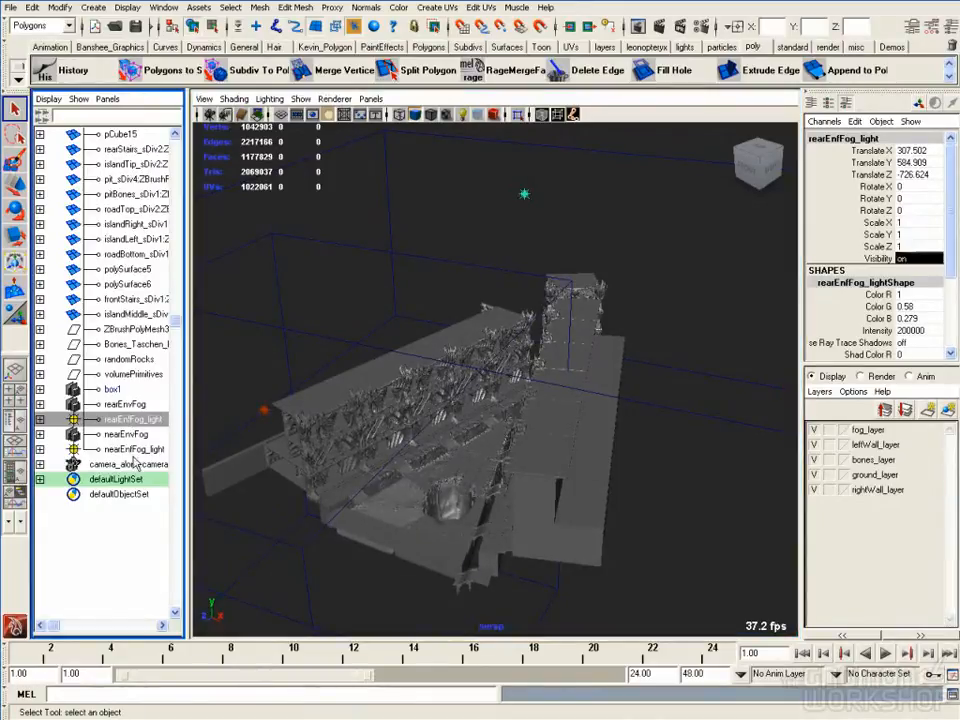
click(133, 419)
click(133, 448)
key(ctrl+a)
click(625, 241)
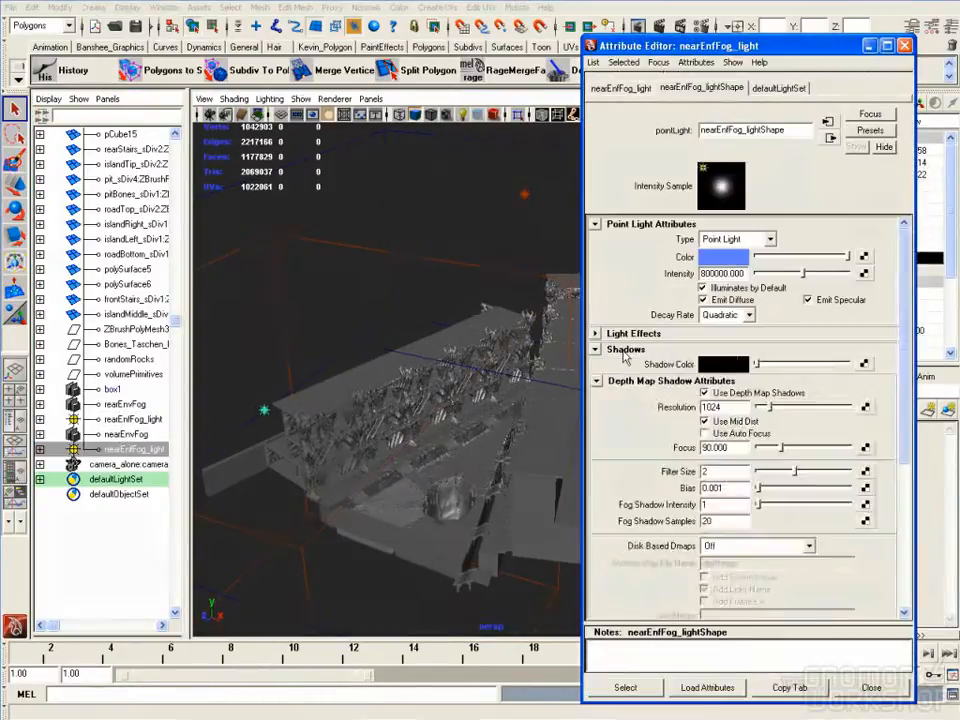
scroll(668, 340, up, 2)
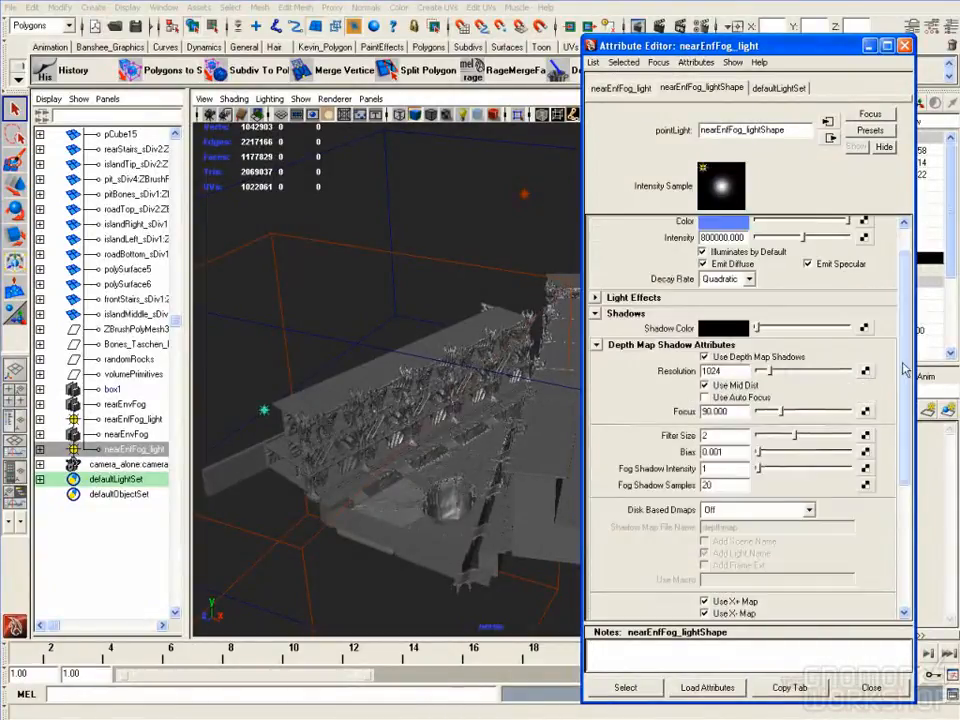
scroll(880, 420, down, 4)
scroll(897, 437, up, 2)
scroll(897, 437, up, 3)
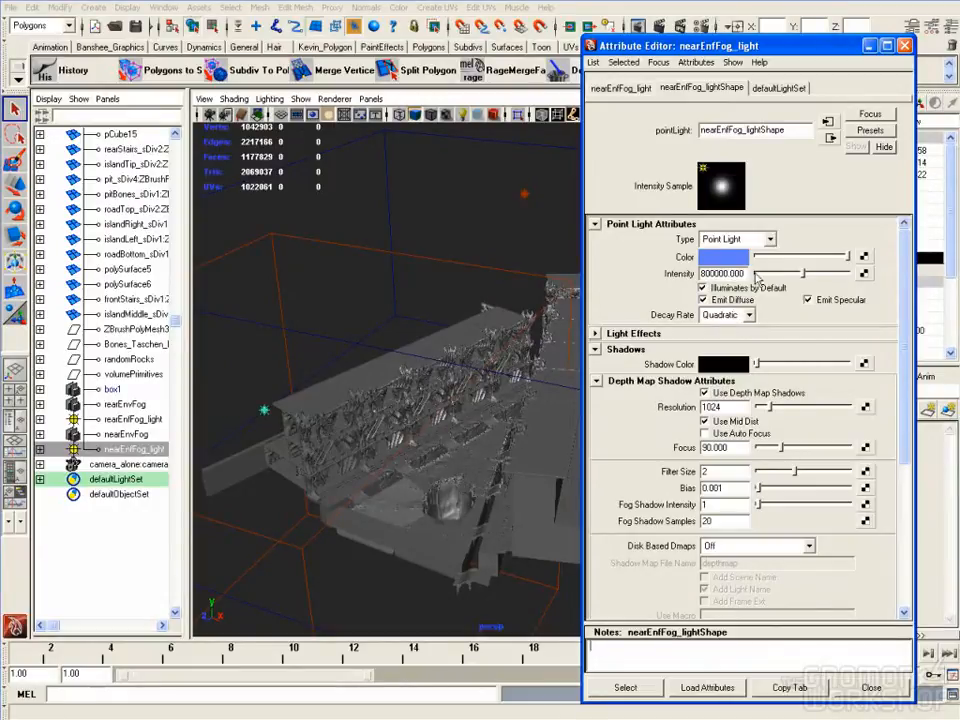
click(904, 45)
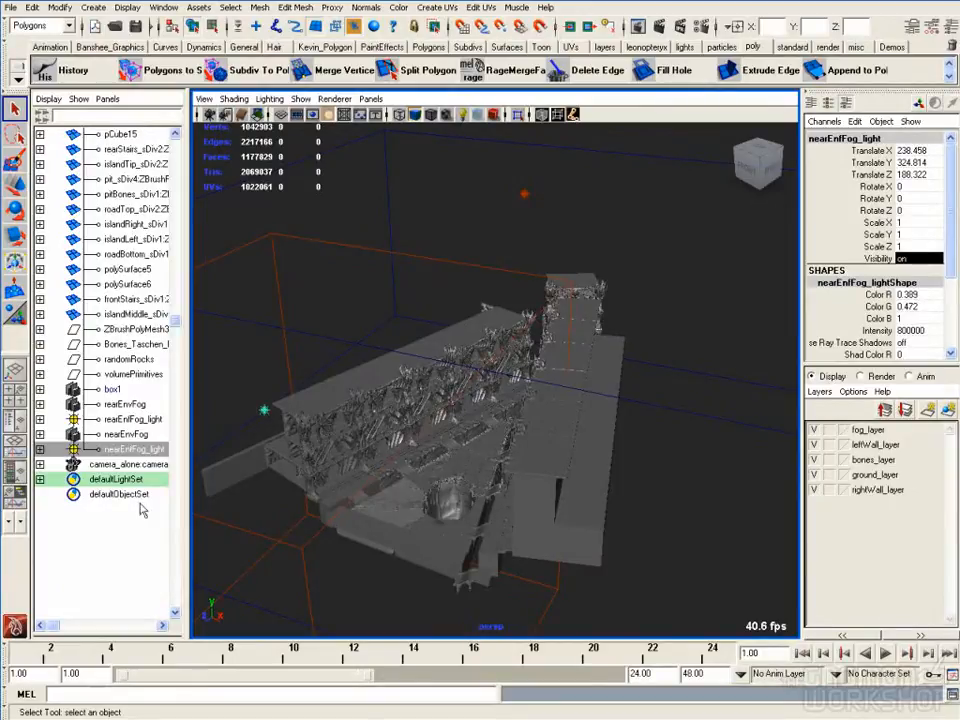
Hide the rearEnvFog volume and rearEnfFog_light together by setting their visibility to off
alt+middle_drag(274, 420, 332, 388)
click(128, 437)
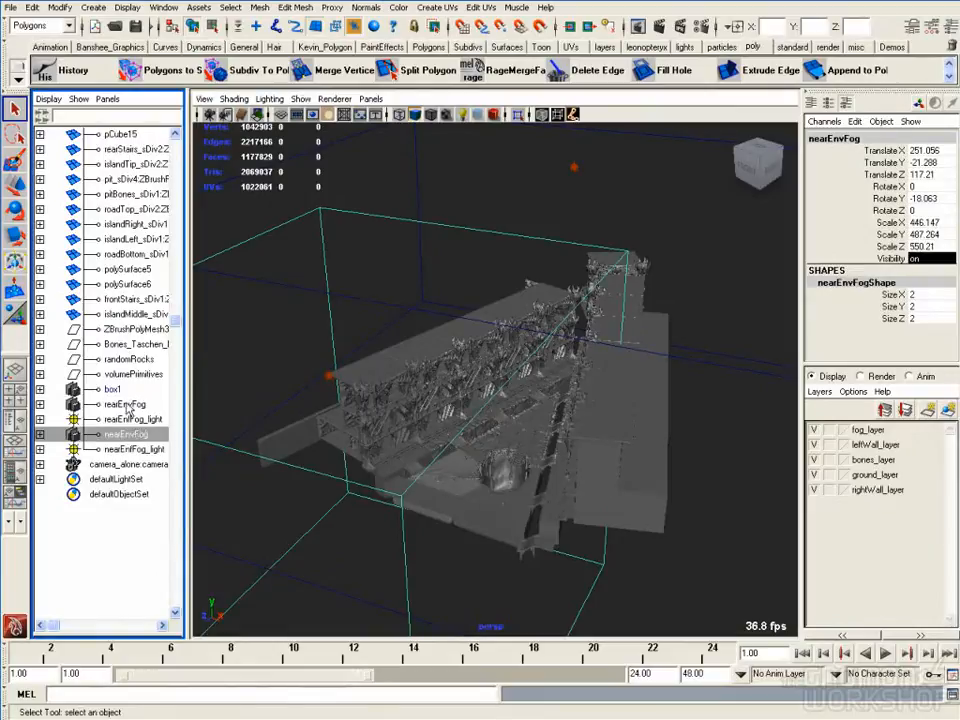
drag(125, 404, 127, 419)
click(903, 258)
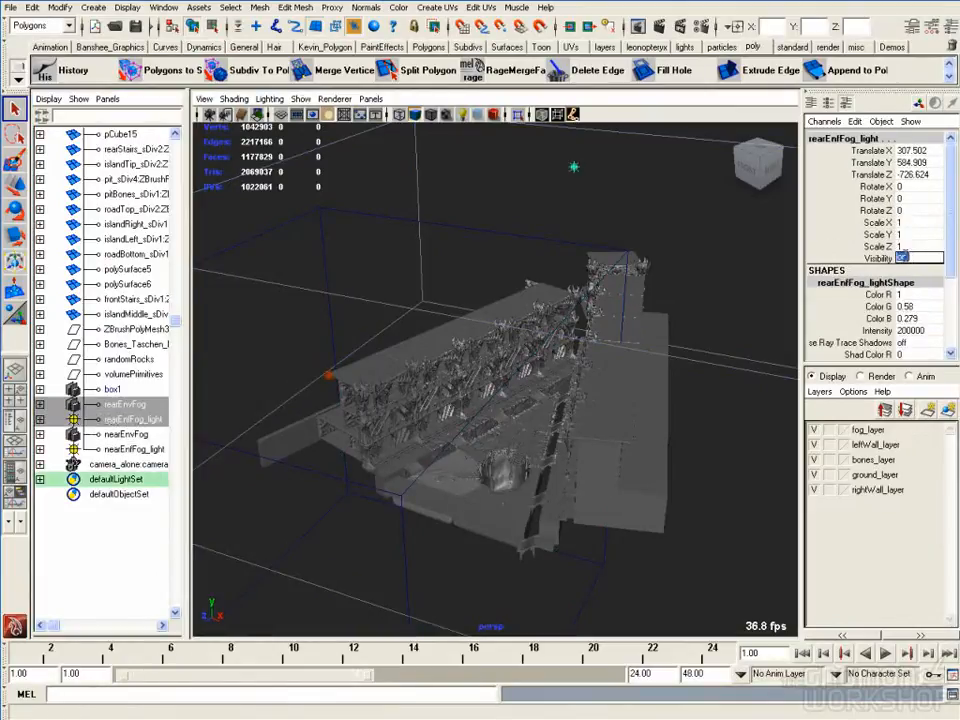
text(0)
key(Return)
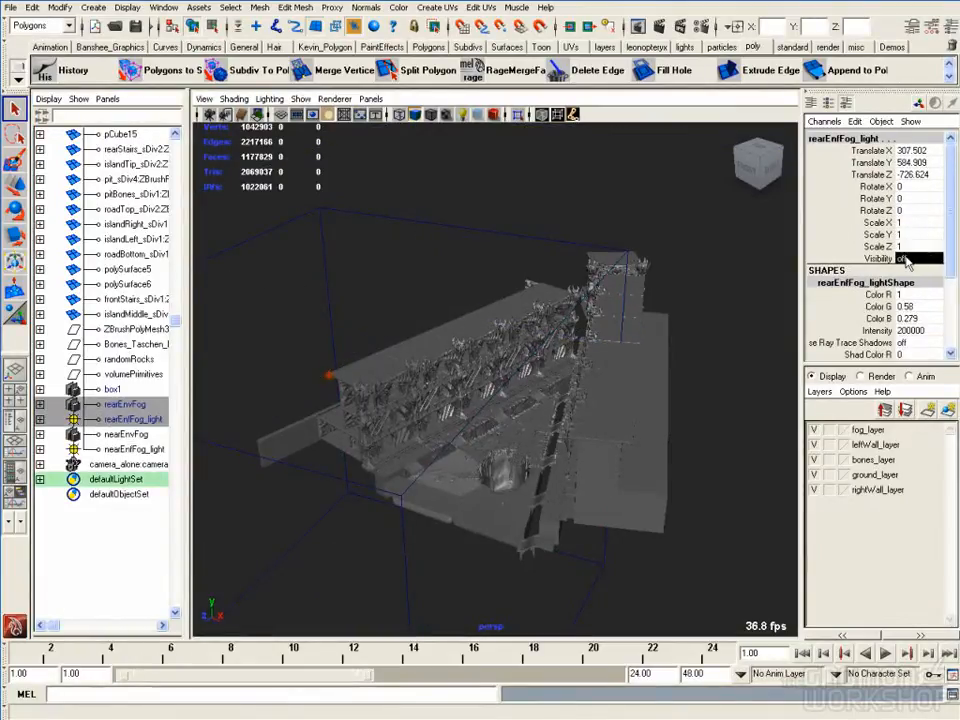
Select nearEnvFog and nearEnfFog_light and examine how the near fog volume and its light sit around the set
drag(126, 437, 120, 451)
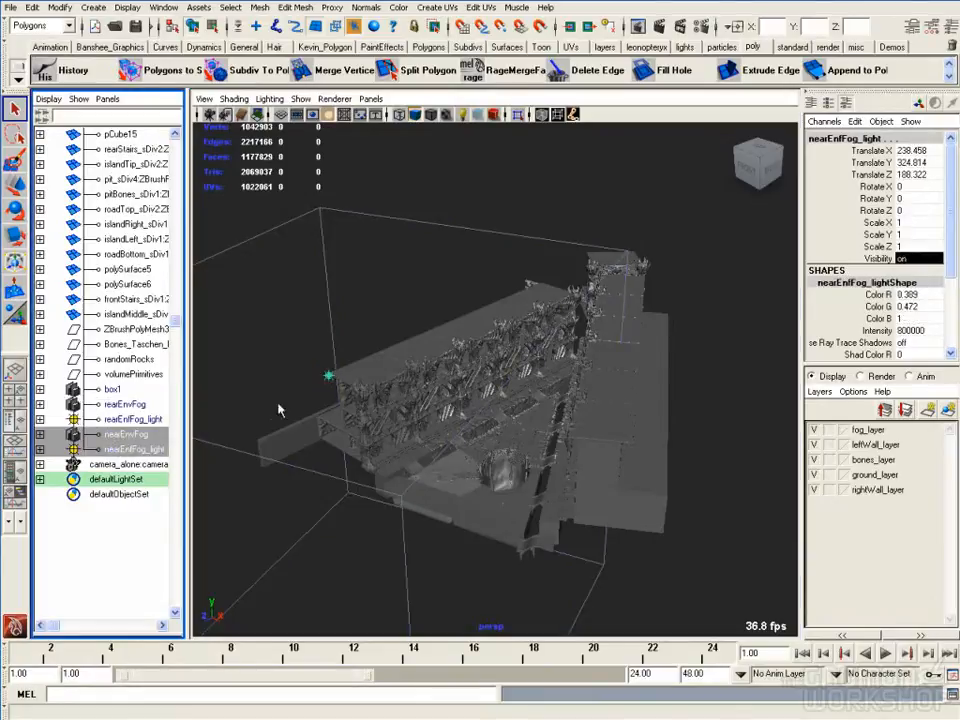
alt+middle_drag(335, 368, 344, 355)
alt+drag(342, 357, 310, 340)
click(140, 437)
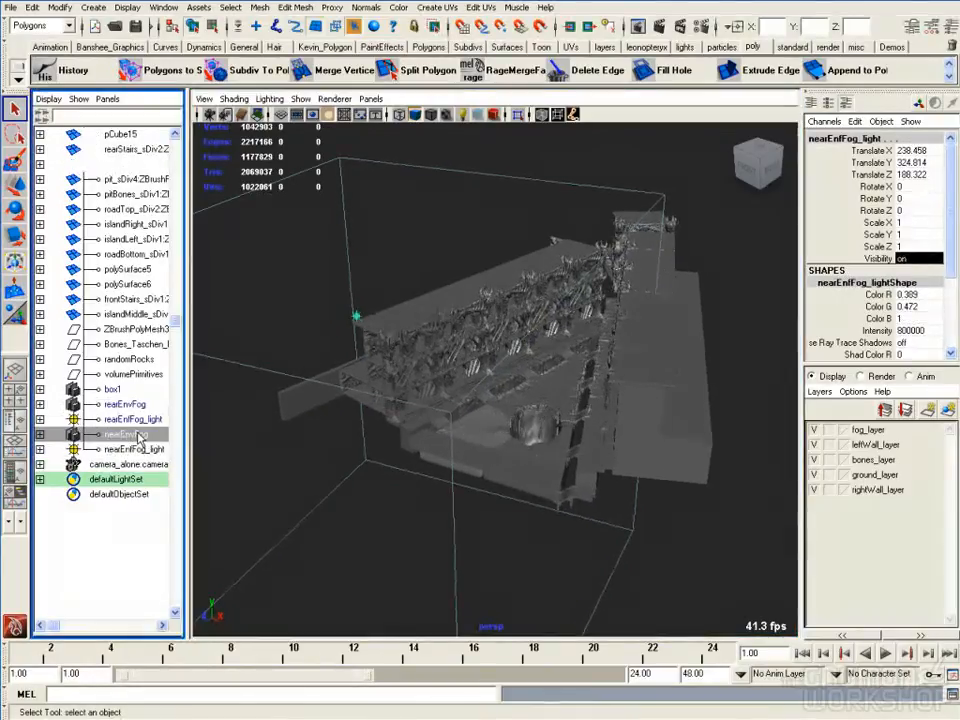
click(136, 450)
alt+drag(322, 416, 527, 503)
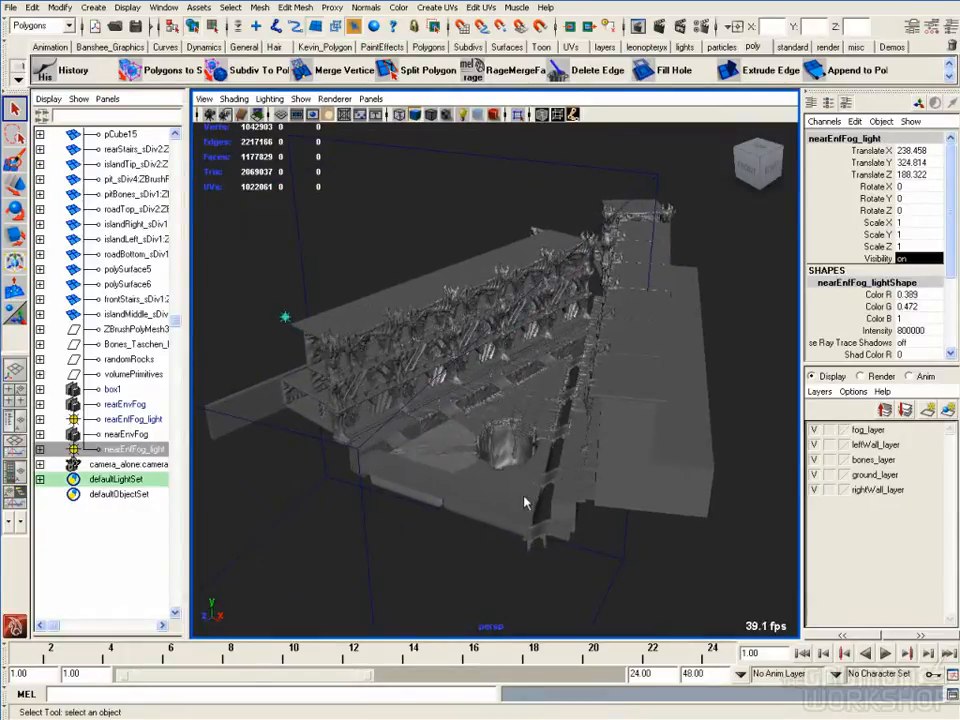
Switch to Photoshop and paste a copy of the nearFog copy 2 layer into a new document
key(alt+Tab)
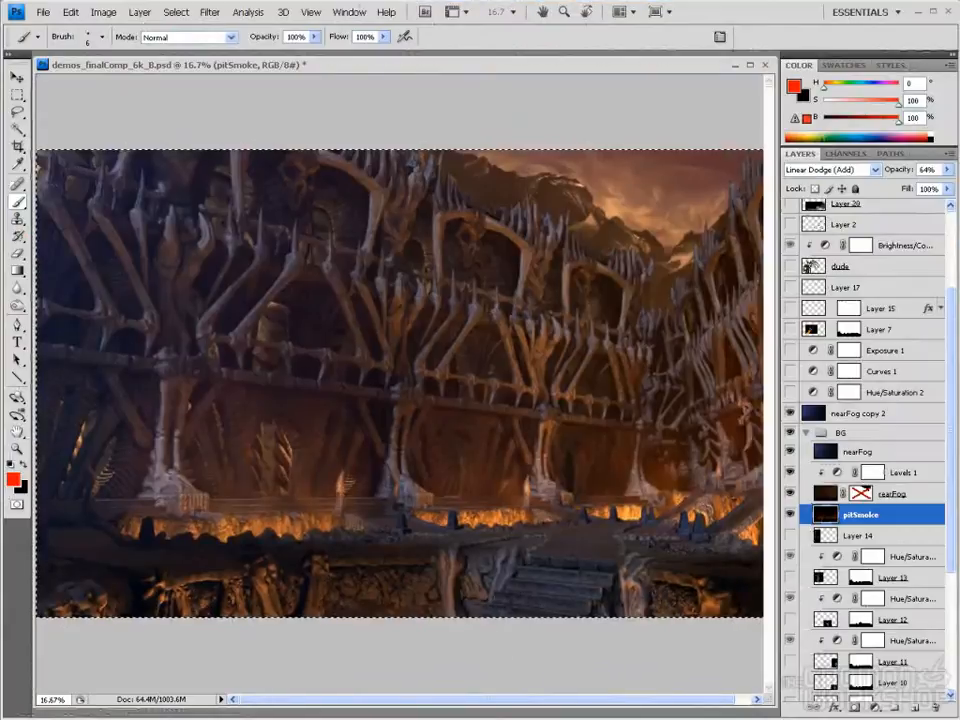
click(838, 413)
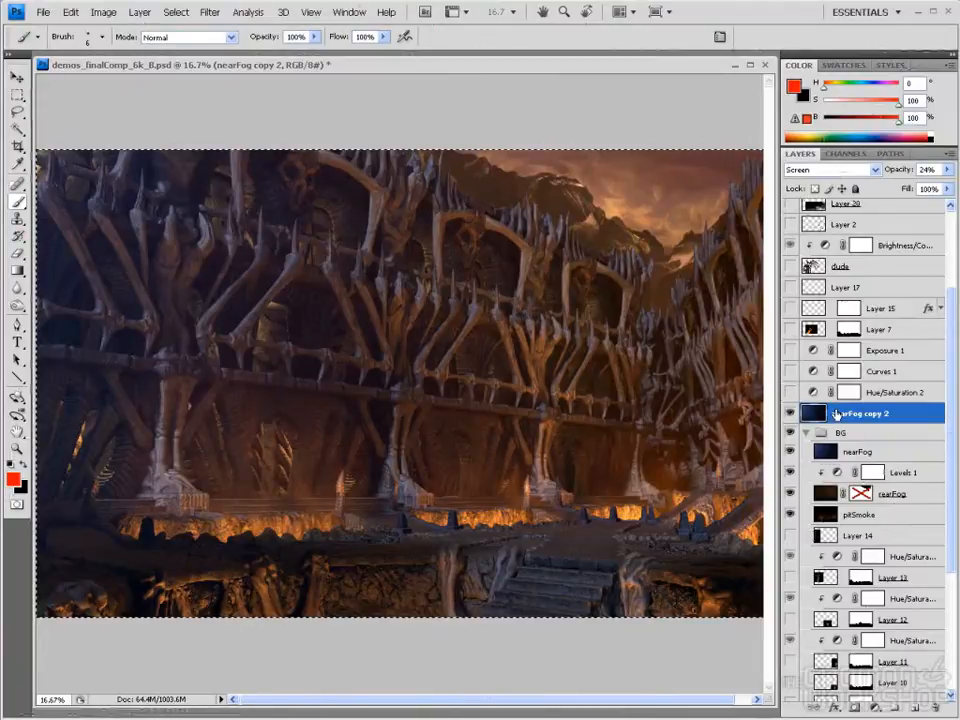
key(ctrl+n)
click(585, 160)
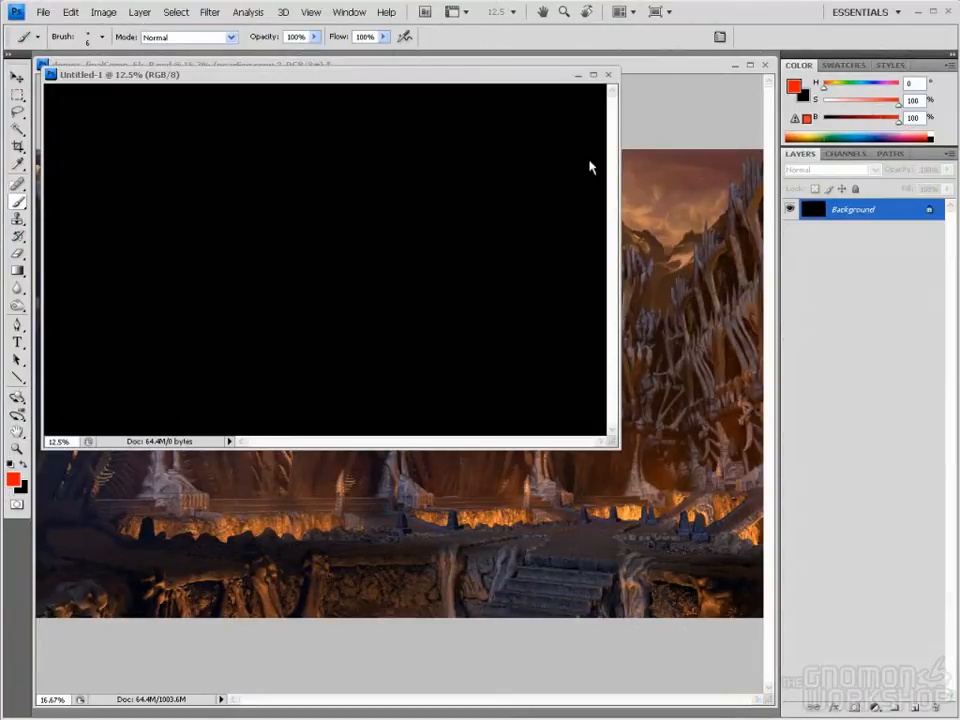
key(ctrl+v)
drag(619, 446, 697, 561)
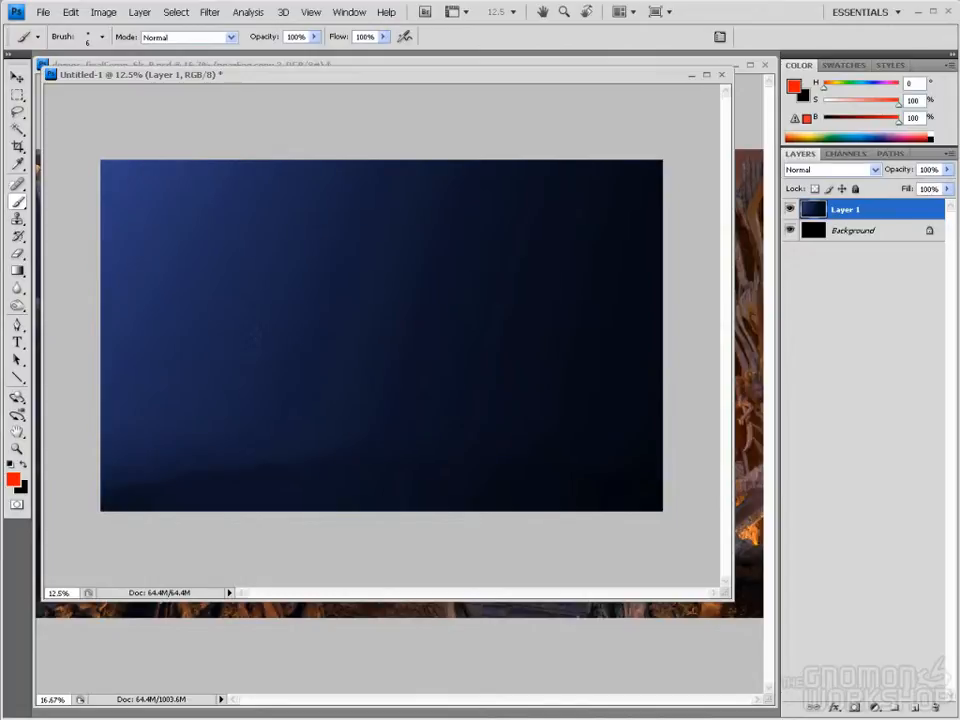
Inspect the isolated near fog image at larger magnification and close the untitled document without saving
key(ctrl+plus)
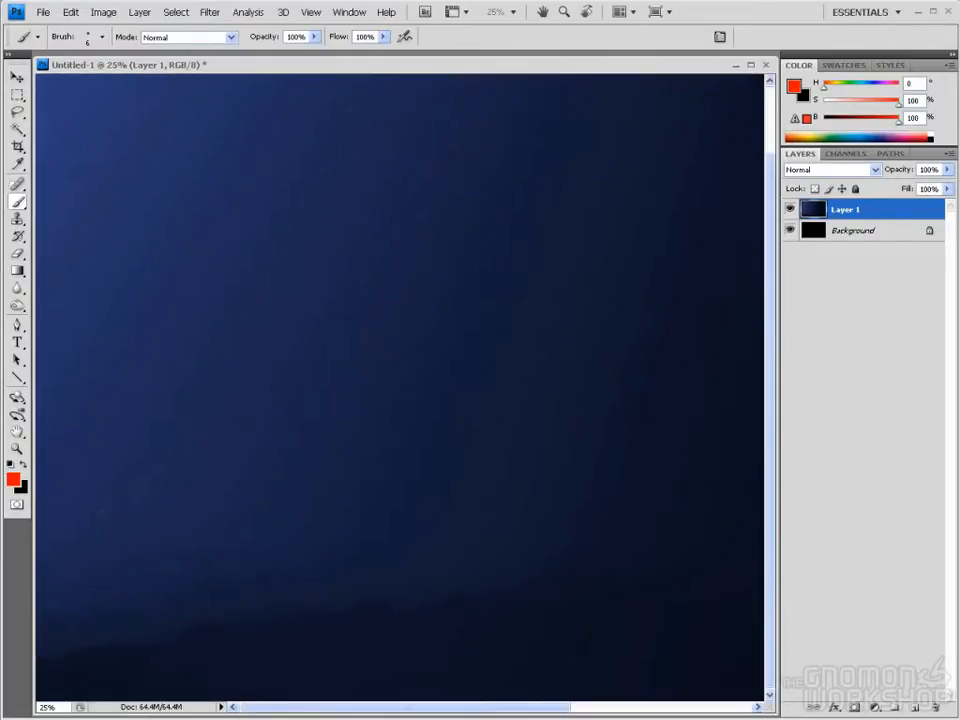
key(ctrl+minus)
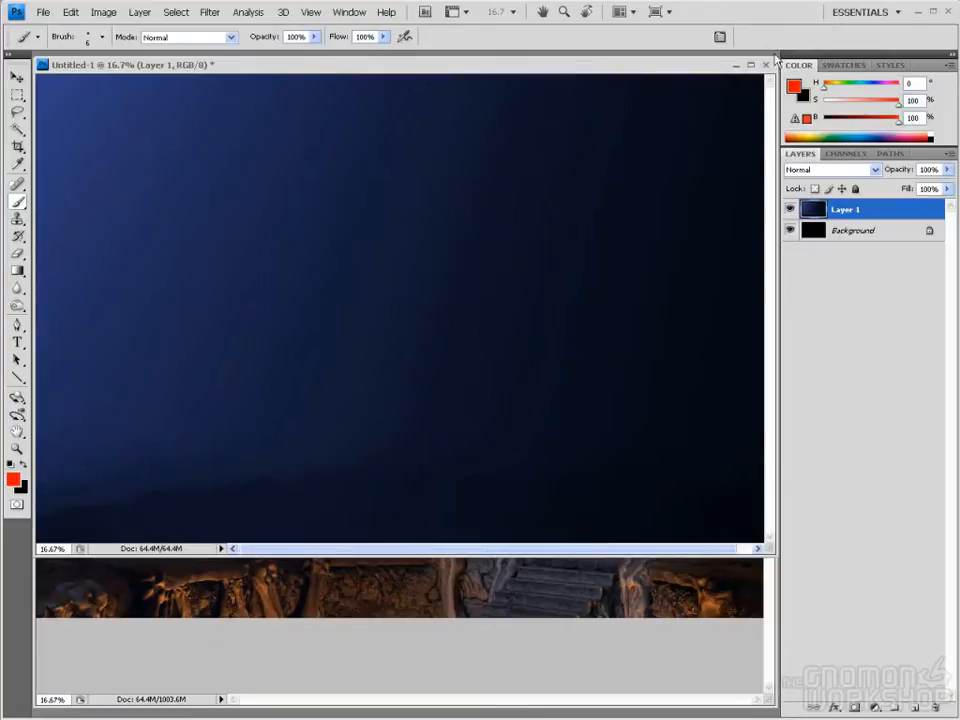
key(ctrl+w)
click(489, 281)
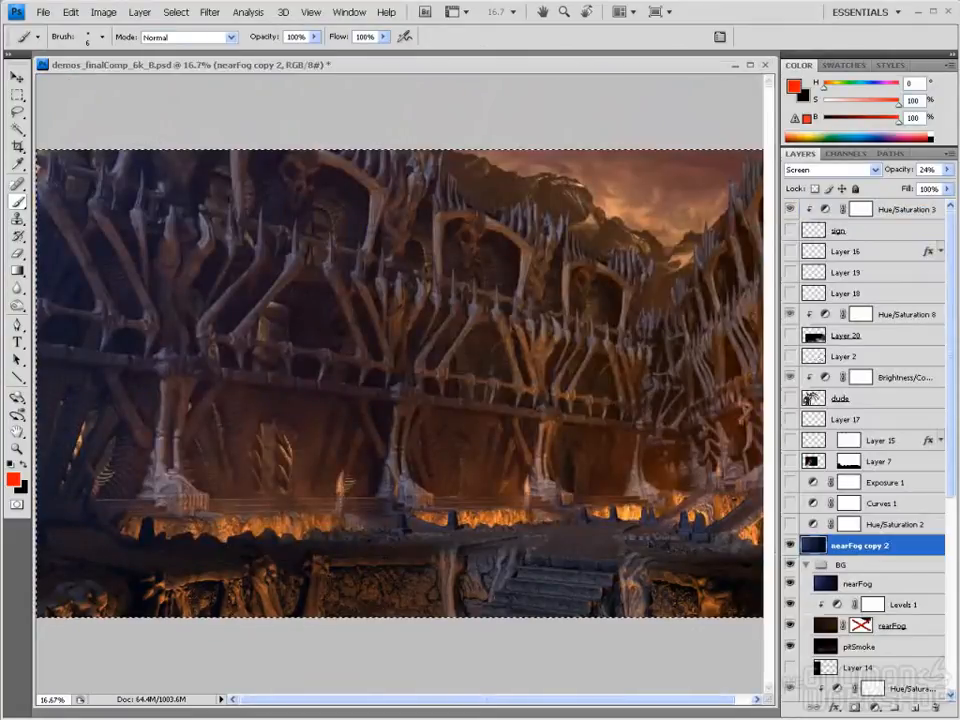
Switch back to Maya and select nearEnvFog, followed by rearEnvFog together with rearEnfFog_light, to compare the two fog setups
key(alt+Tab)
key(alt+Tab)
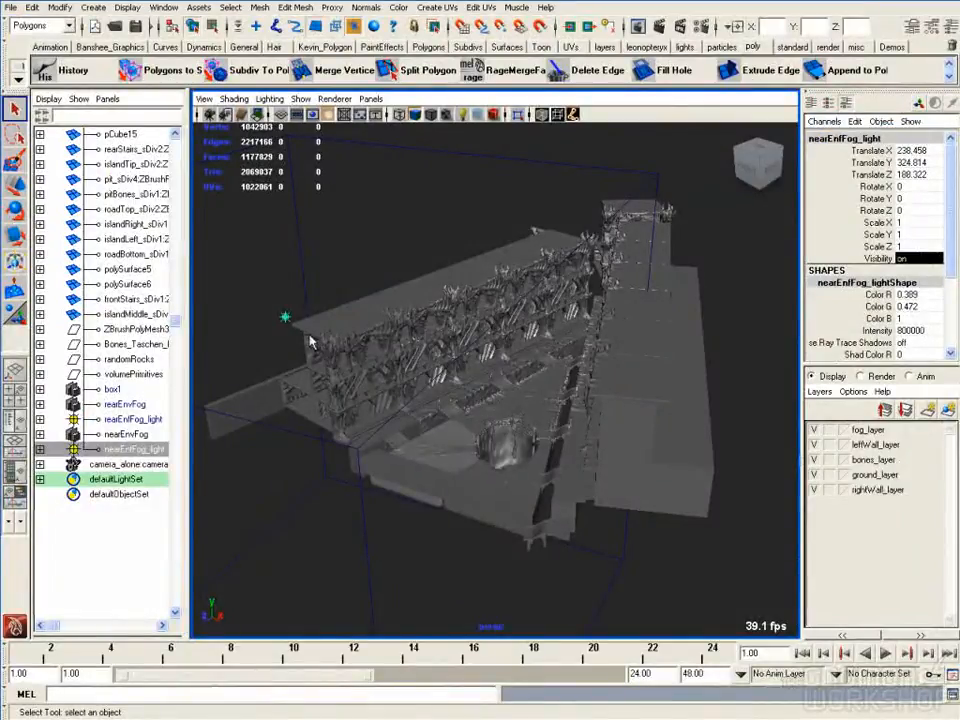
click(126, 434)
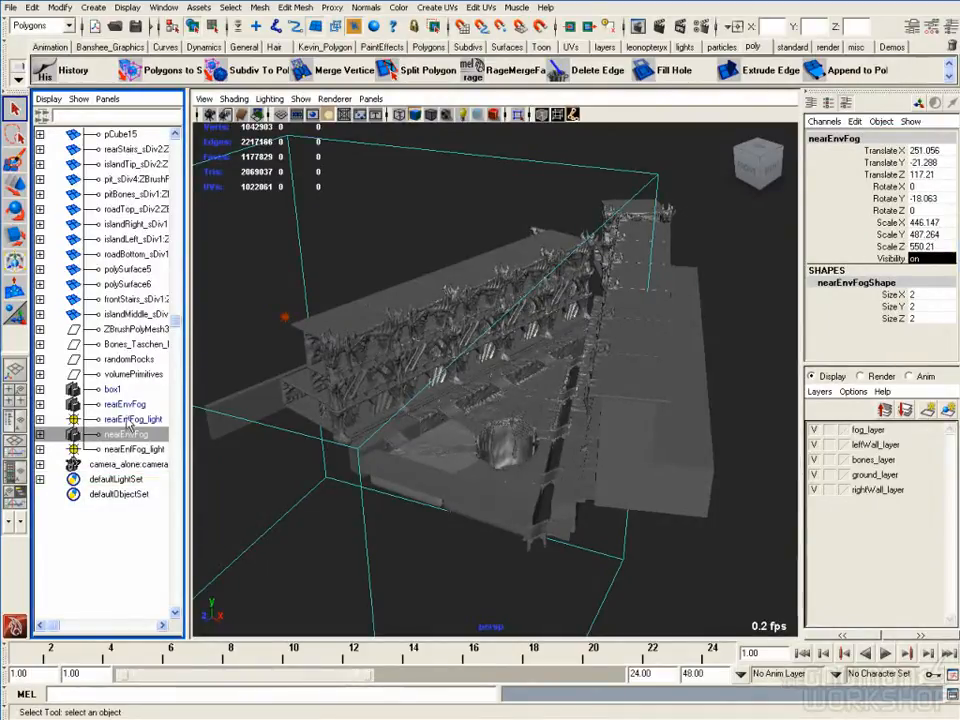
drag(131, 406, 135, 418)
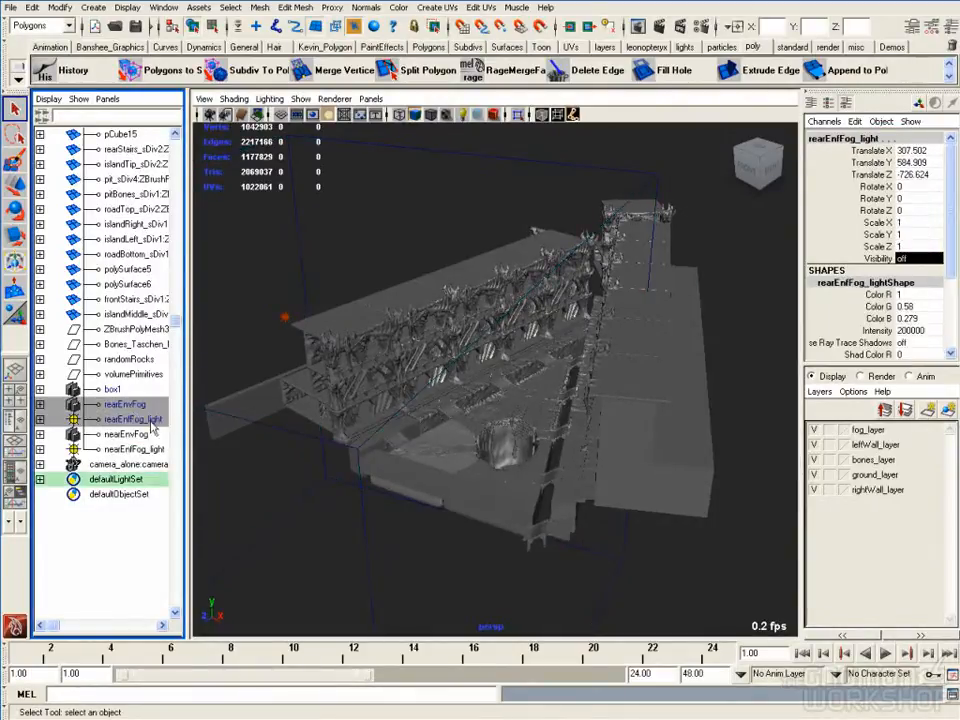
Switch to Photoshop and locate the rearFog and nearFog layers in the BG group
key(alt+Tab)
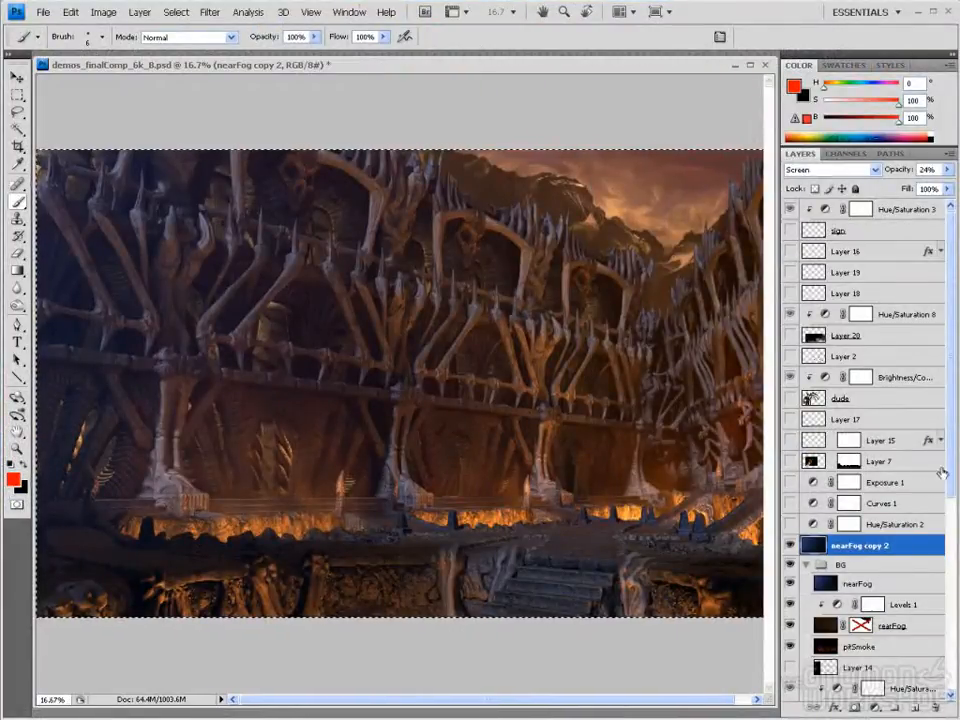
scroll(943, 482, down, 1)
click(830, 590)
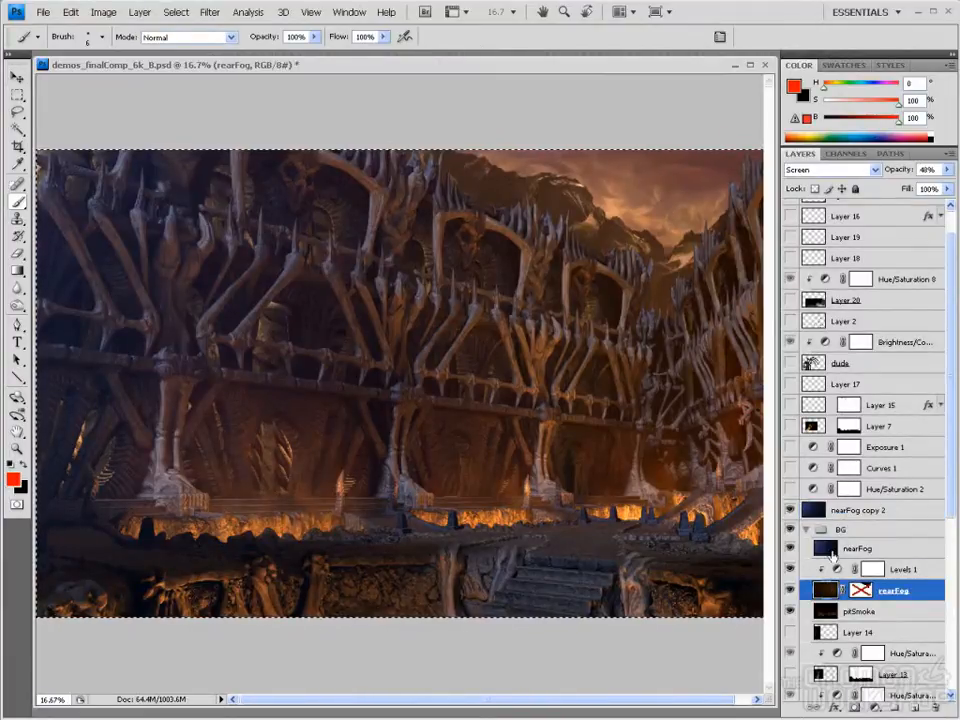
click(828, 550)
Set the opacity of the nearFog copy 2 layer to 100%
click(821, 514)
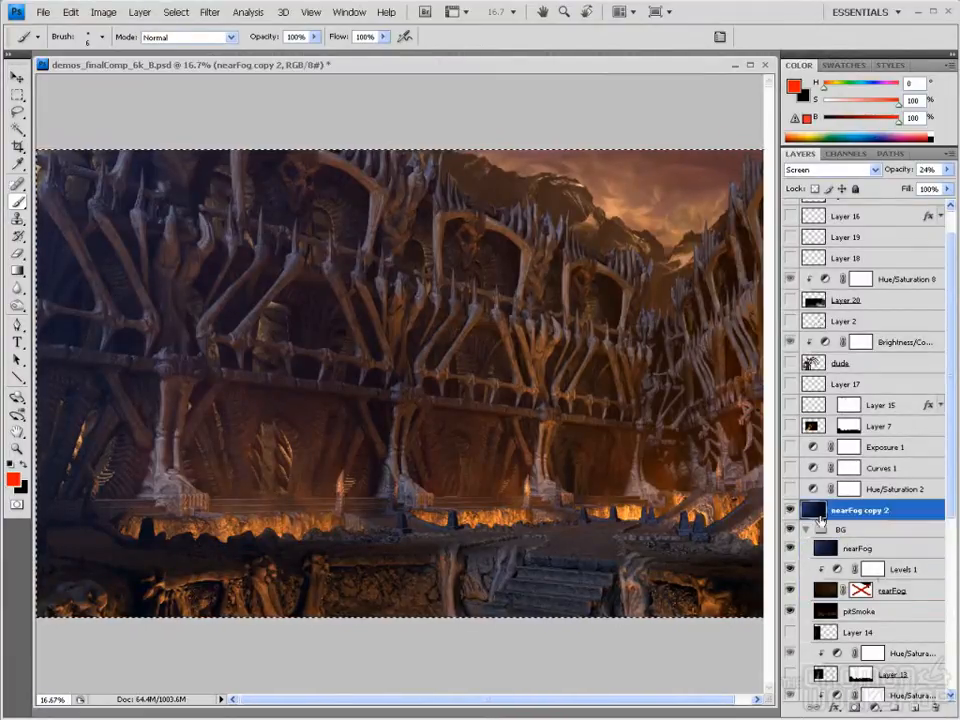
click(946, 170)
drag(891, 186, 955, 187)
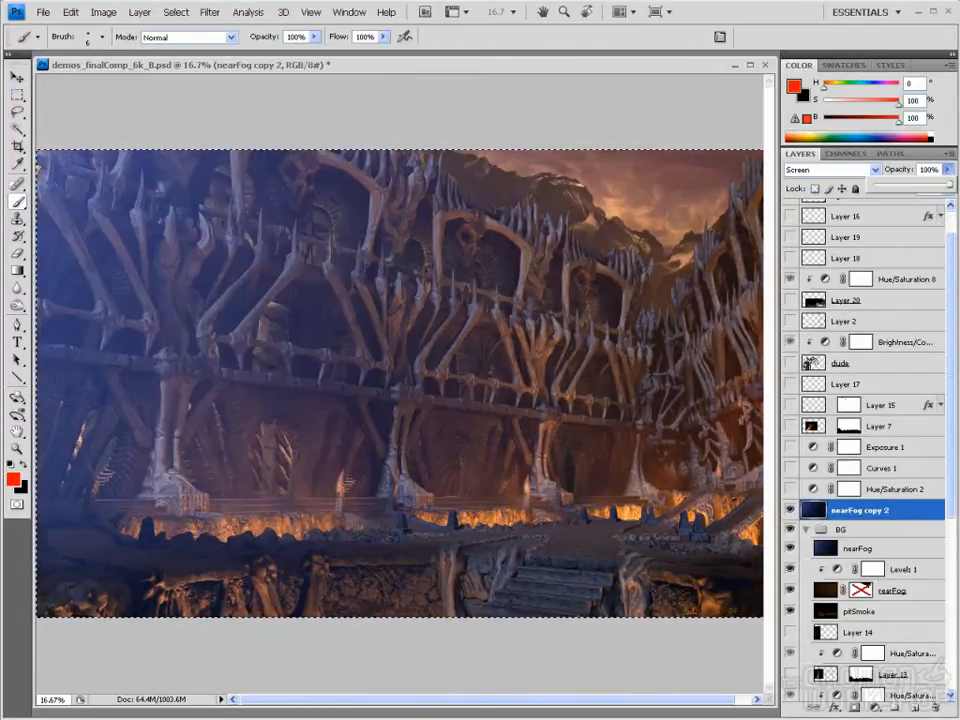
Raise the opacity of the nearFog layer in the BG group to 100% and bring it back down to 17%
click(828, 551)
click(948, 172)
drag(878, 187, 951, 186)
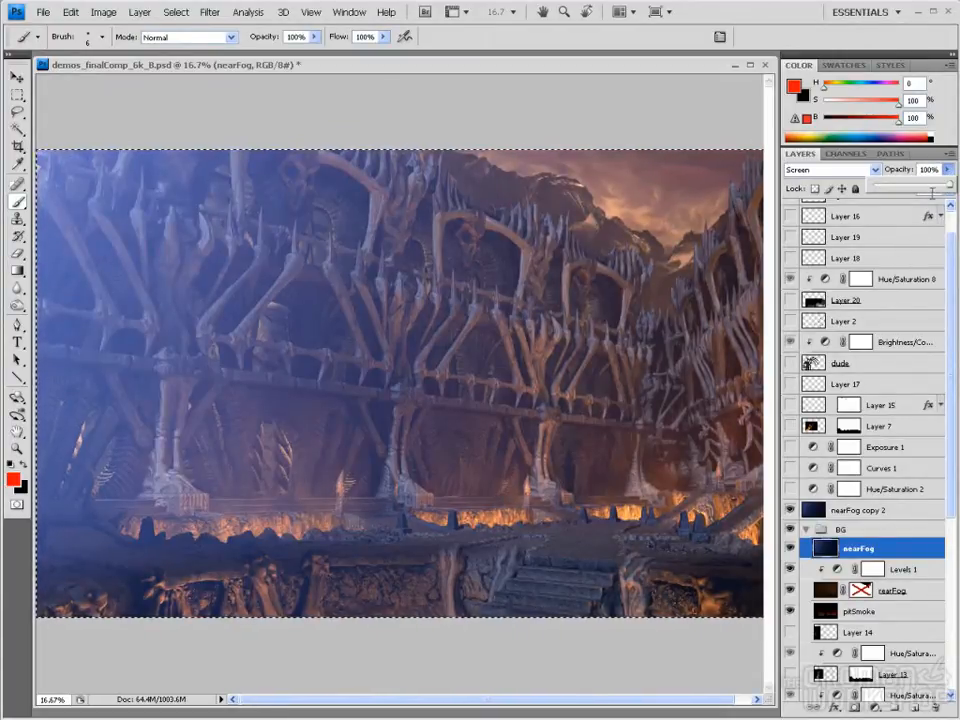
drag(948, 187, 889, 190)
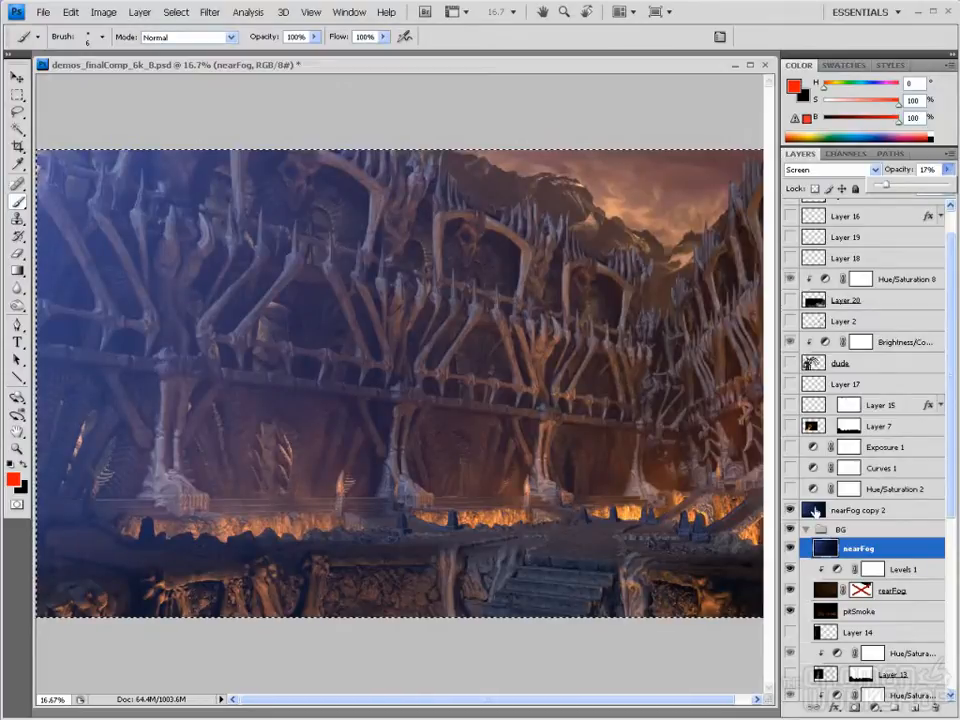
Reduce the opacity of the nearFog copy 2 layer above the BG group to 25%
click(818, 510)
click(946, 170)
drag(948, 188, 895, 193)
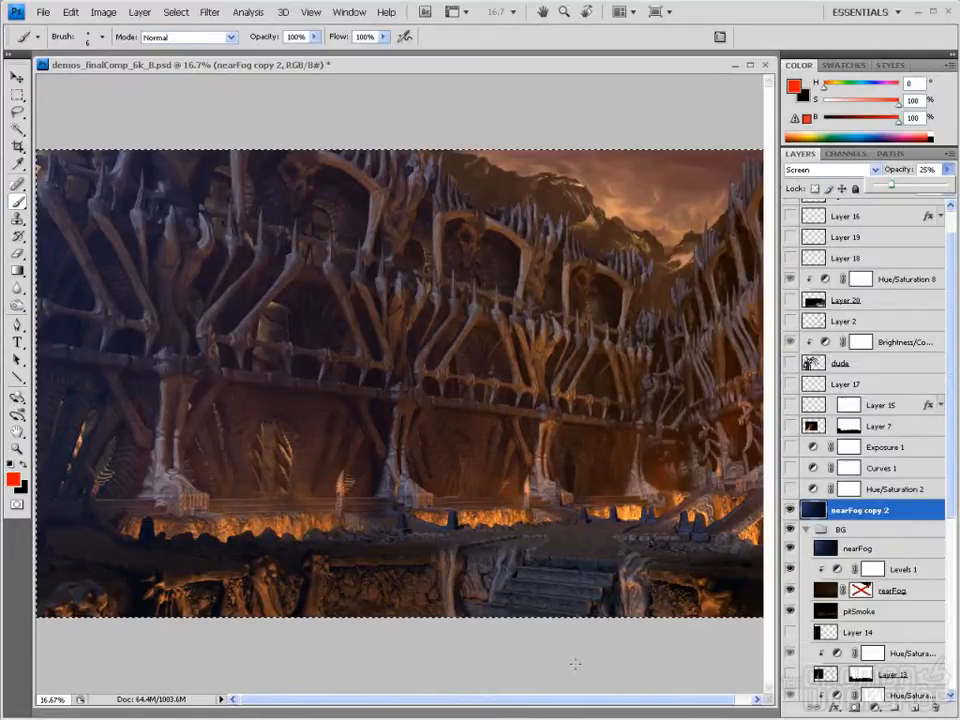
Toggle the pitSmoke layer's visibility several times to compare the image with and without the pit smoke
click(789, 612)
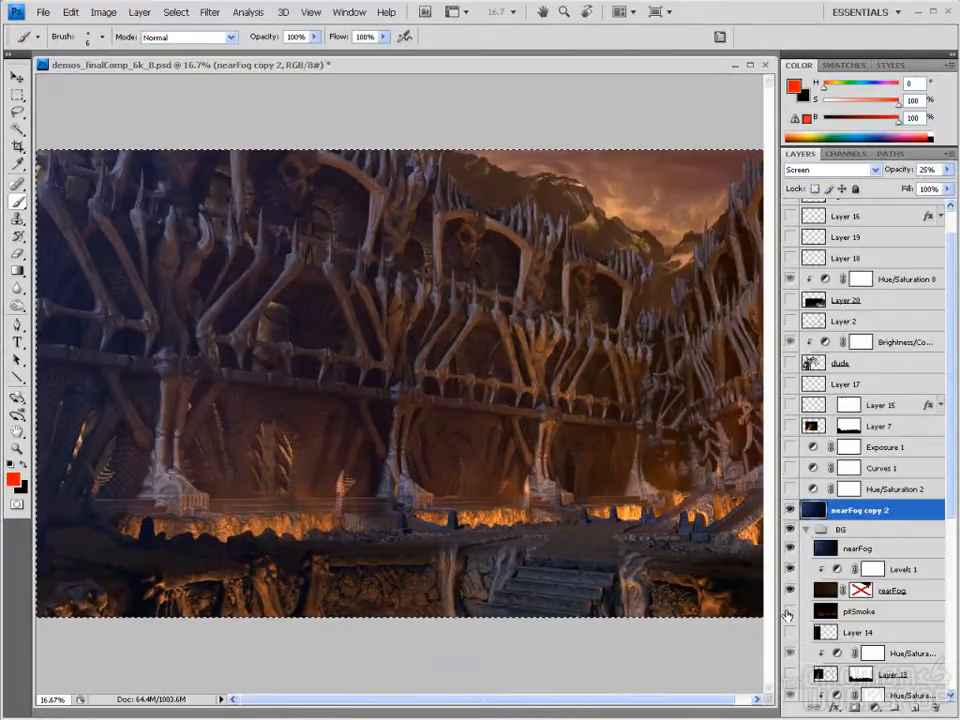
click(789, 612)
click(789, 612)
click(789, 612)
click(789, 612)
Switch to Maya and open the scene testLighting_027_pitFog.mb from the demos scenes folder
key(alt+Tab)
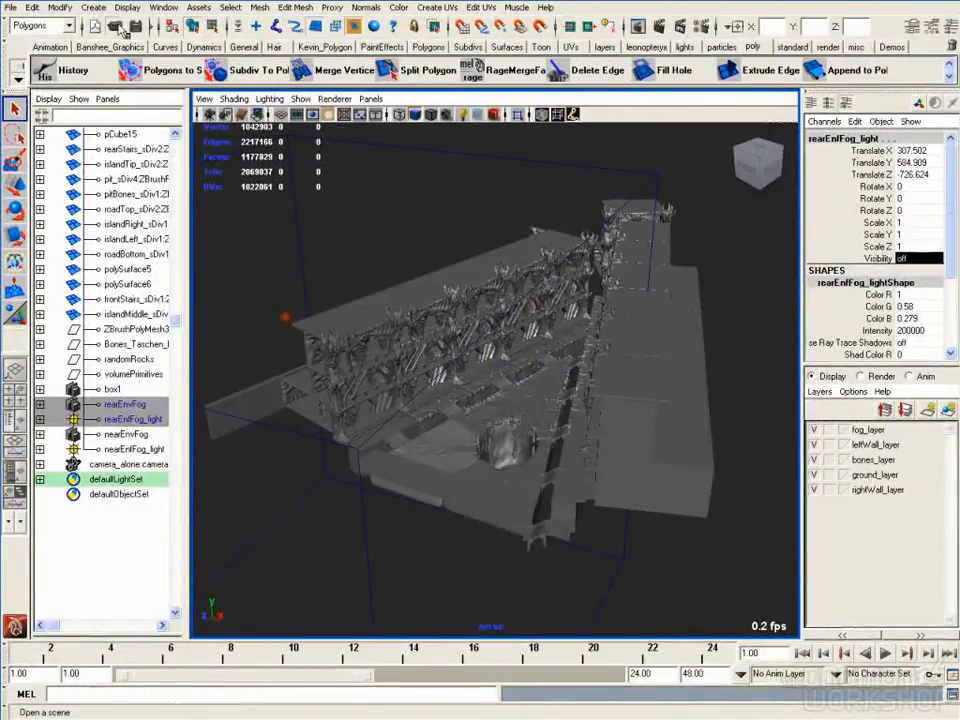
click(118, 28)
scroll(731, 592, down, 1)
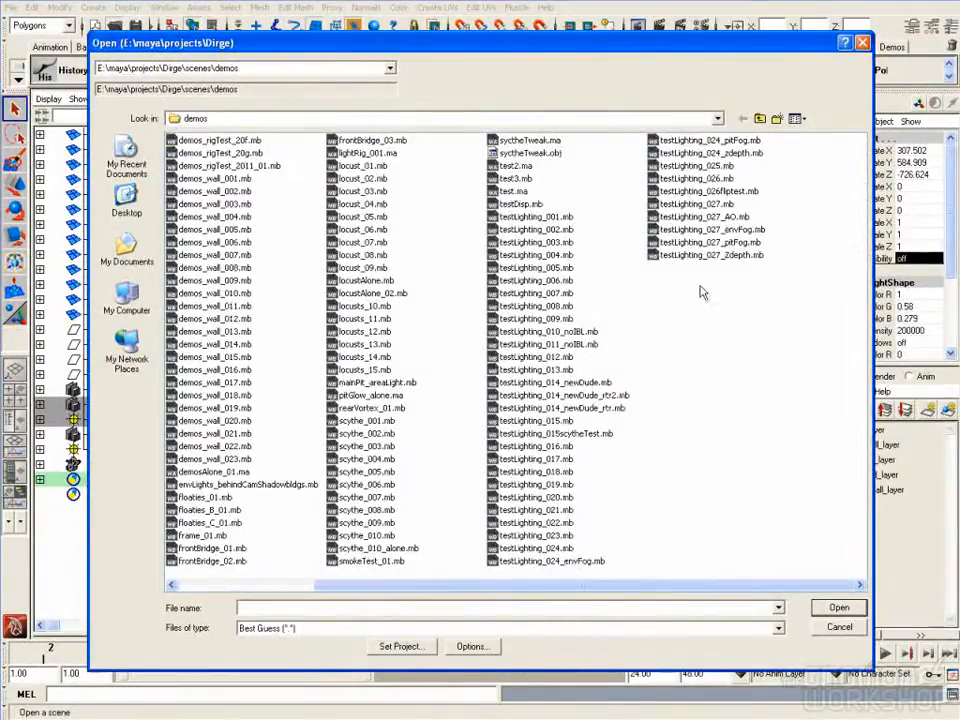
click(708, 242)
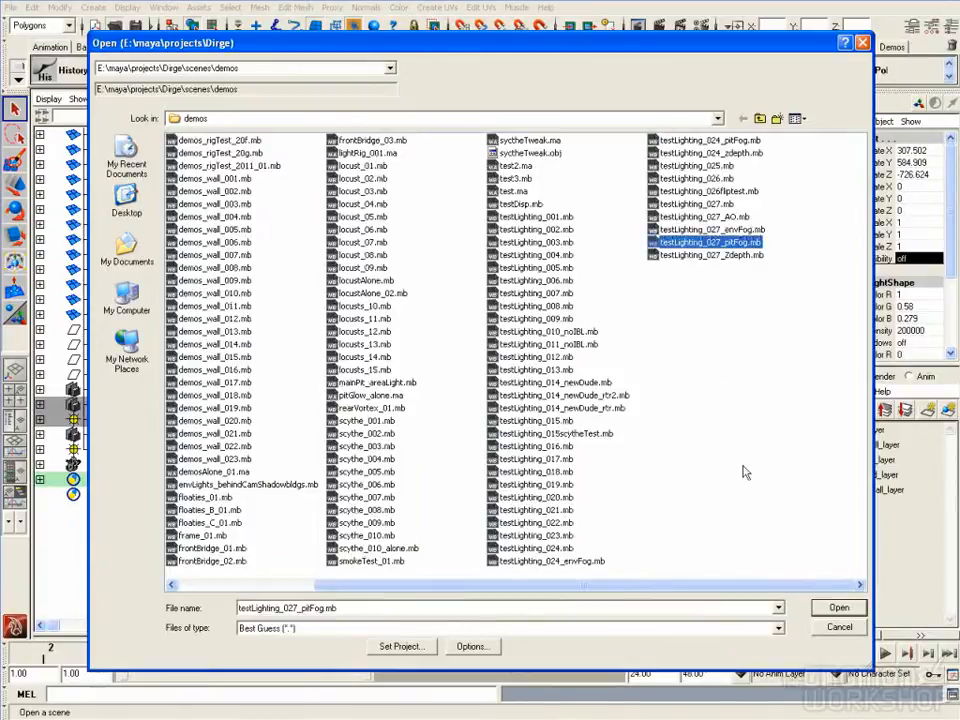
click(838, 607)
click(529, 342)
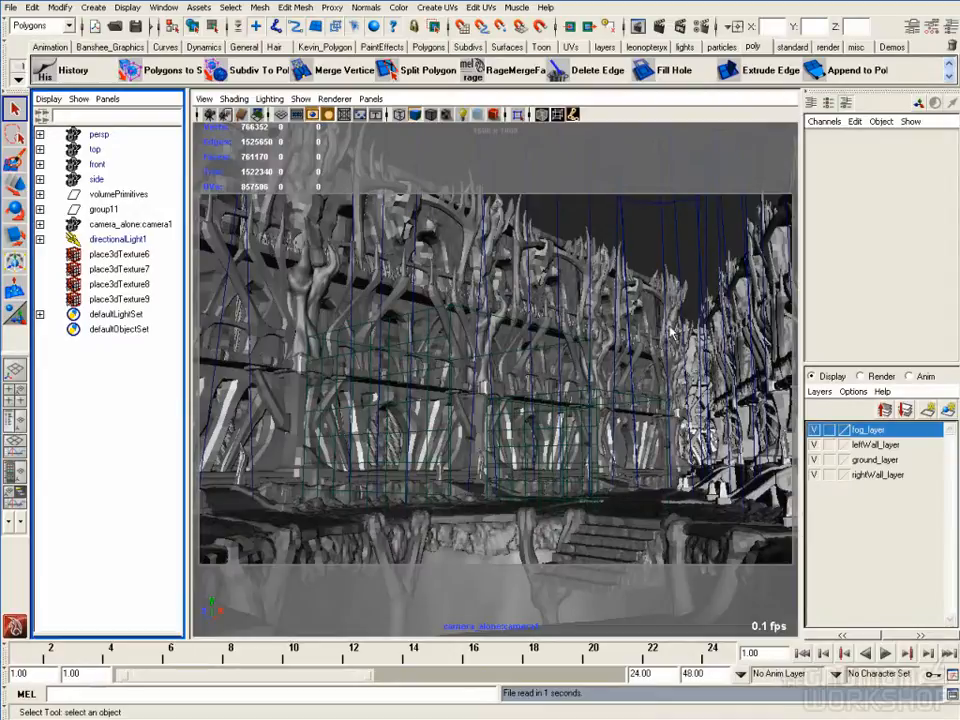
Switch from the camera to the perspective view and select the volumePrimitives group to examine it within the set
key(space)
click(493, 246)
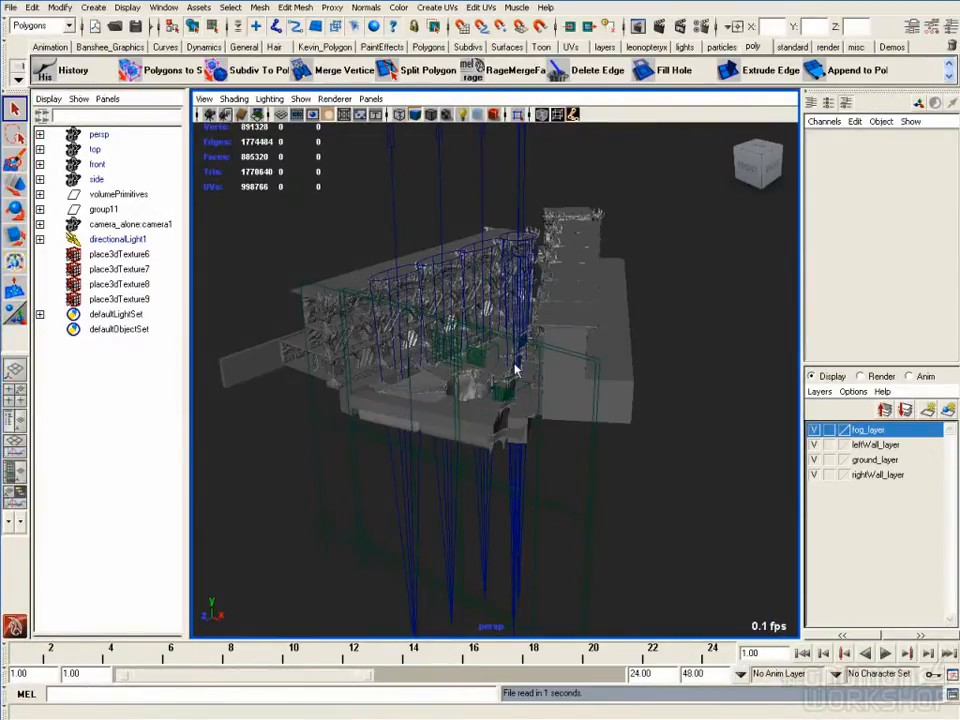
alt+drag(508, 370, 439, 317)
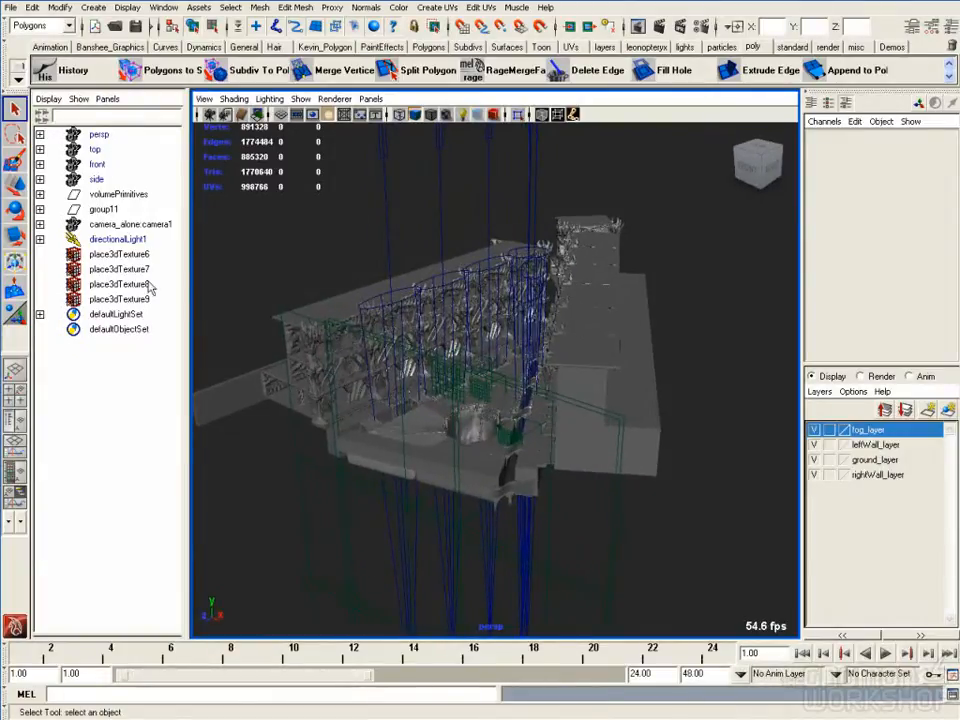
click(126, 196)
alt+drag(242, 277, 241, 299)
Expand group11, select the fog cones from cone3 through cone15 and examine how they are arranged around the set
click(40, 210)
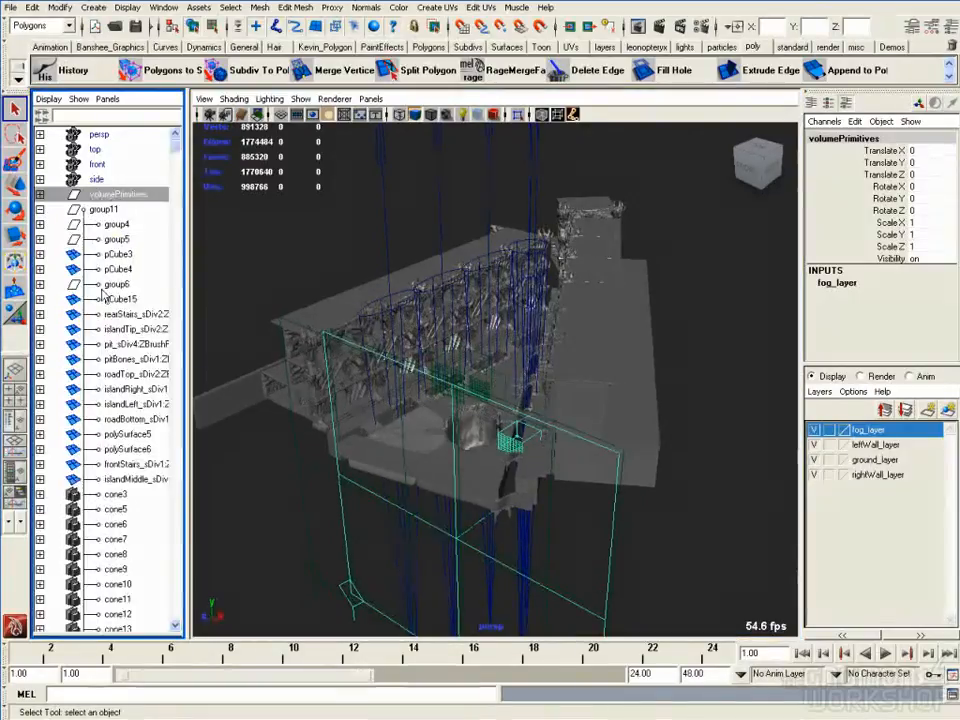
scroll(98, 297, down, 5)
drag(115, 269, 174, 423)
alt+drag(296, 392, 511, 366)
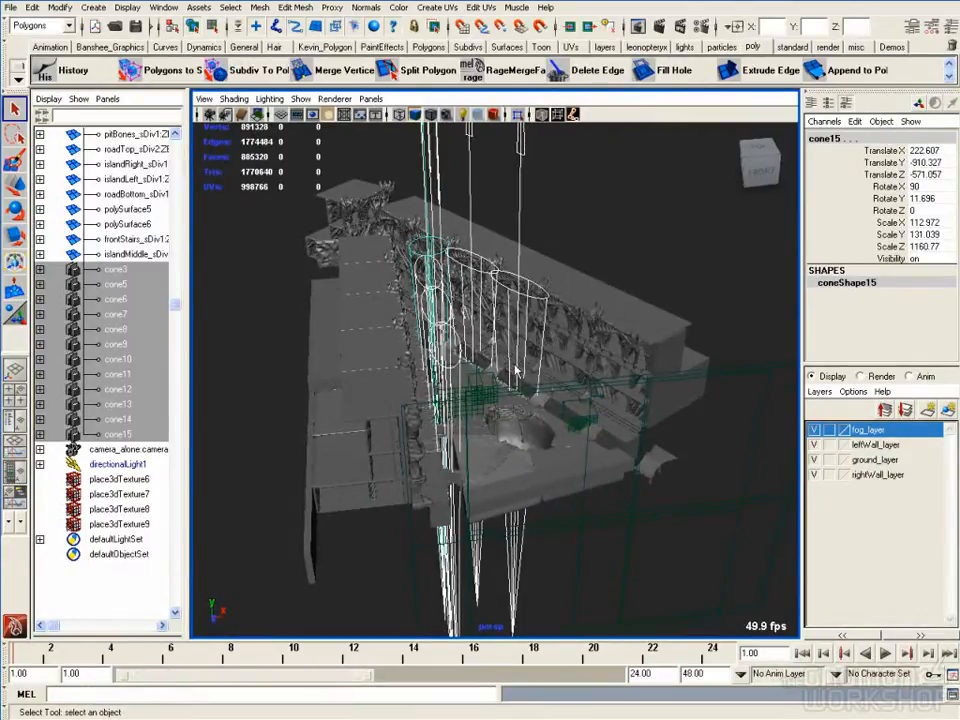
mouse_move(527, 348)
alt+mouse_down()
mouse_move(435, 343)
mouse_move(530, 350)
alt+mouse_up()
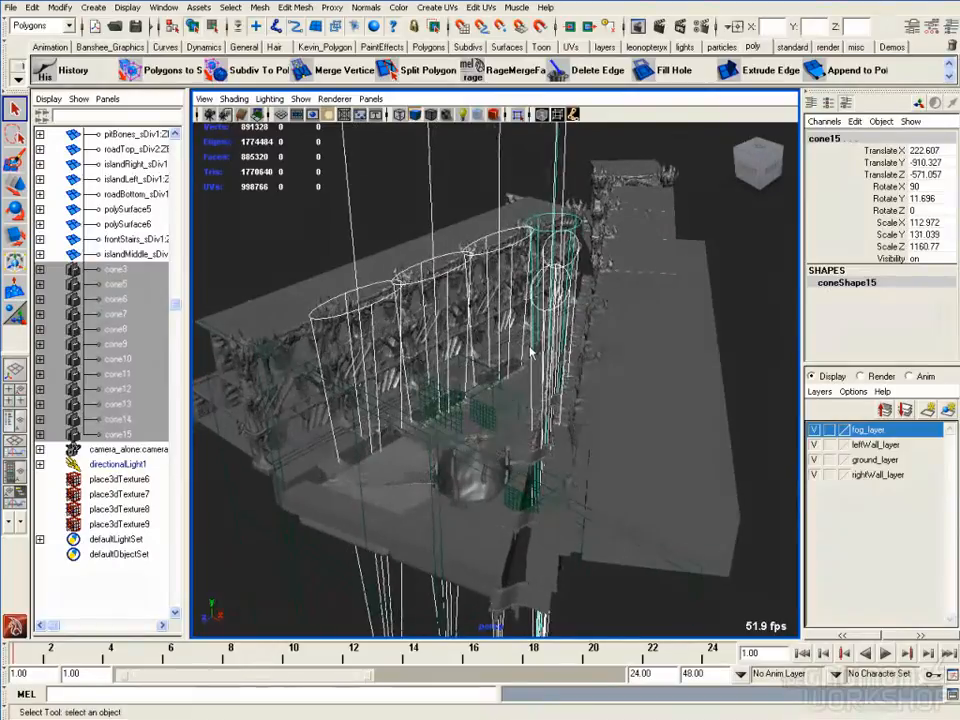
alt+drag(410, 300, 480, 300)
Show the available volume primitive types and examine the selected cones' placement along the walls and around the pit
click(93, 8)
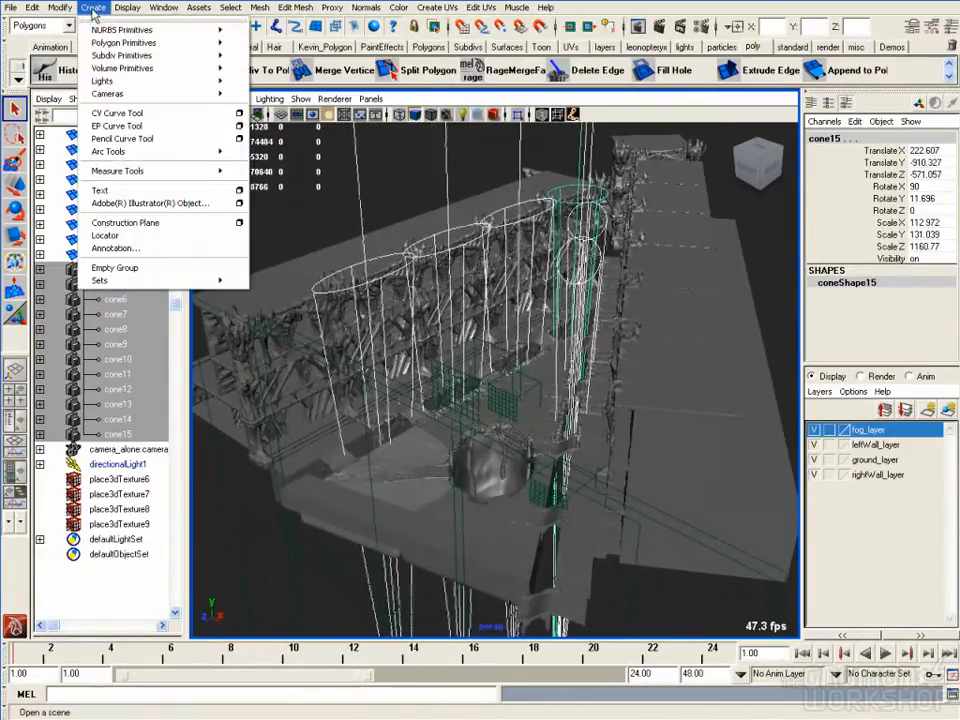
mouse_move(205, 68)
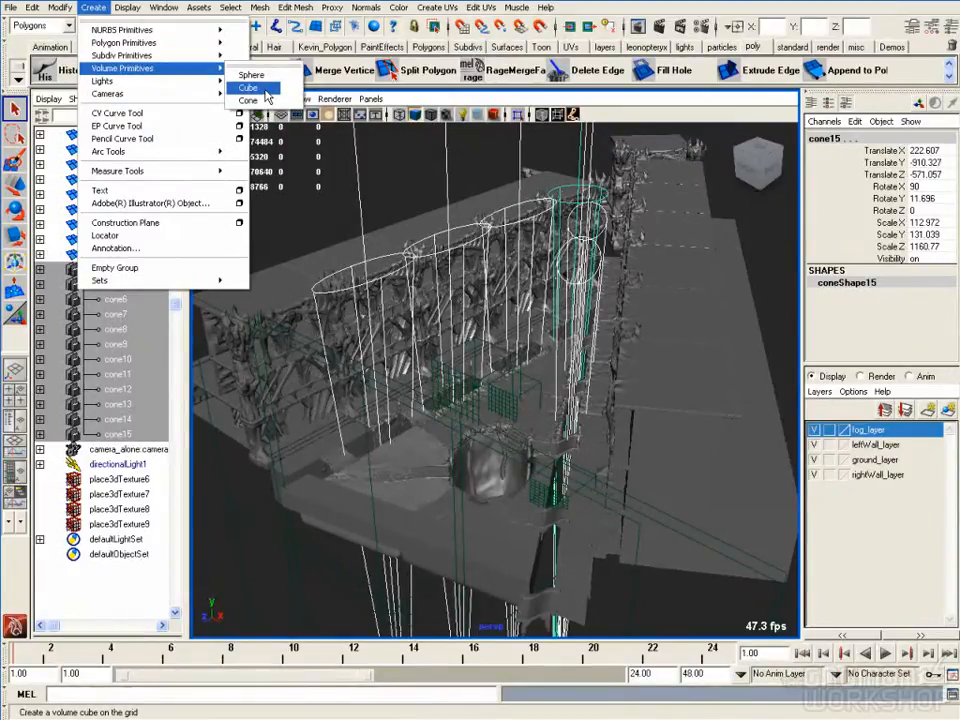
alt+drag(422, 325, 380, 292)
alt+drag(339, 454, 343, 420)
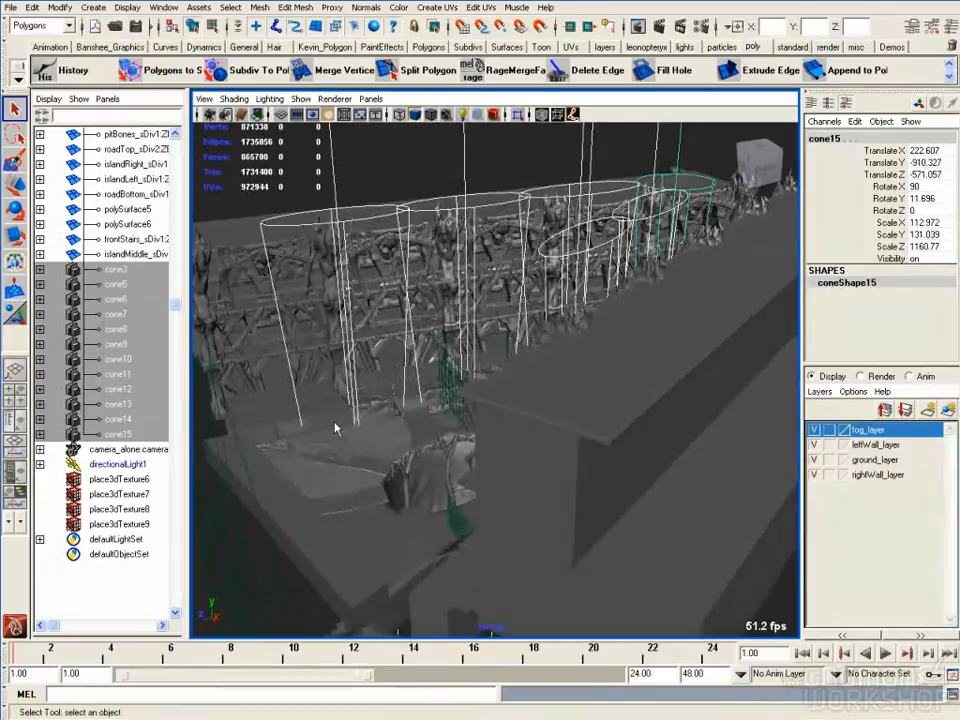
alt+drag(395, 357, 405, 384)
alt+right_drag(345, 384, 384, 391)
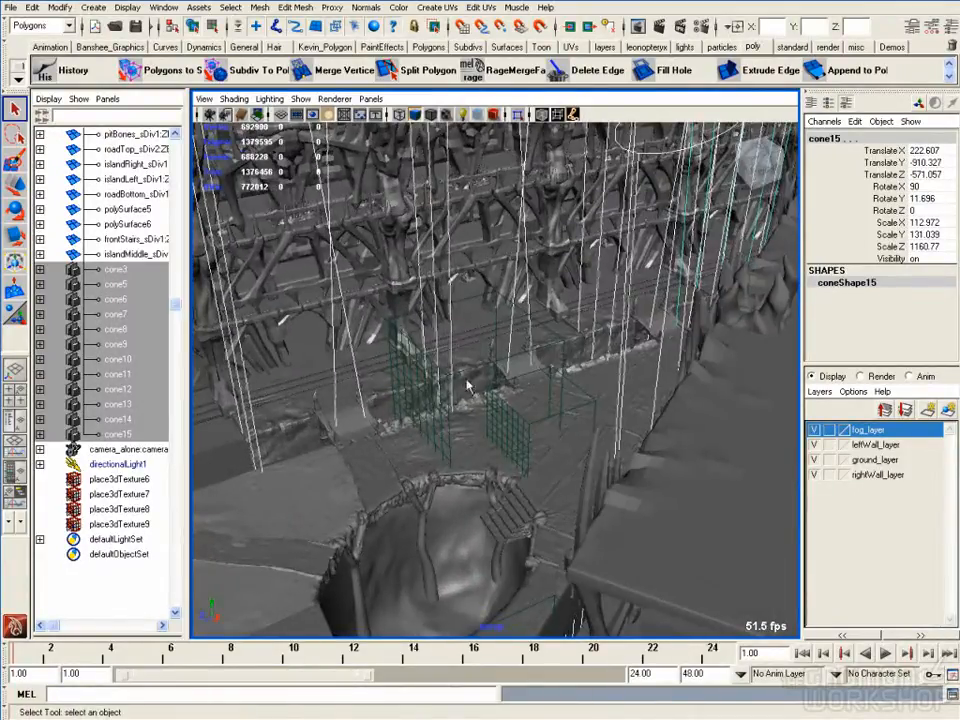
alt+drag(519, 327, 401, 292)
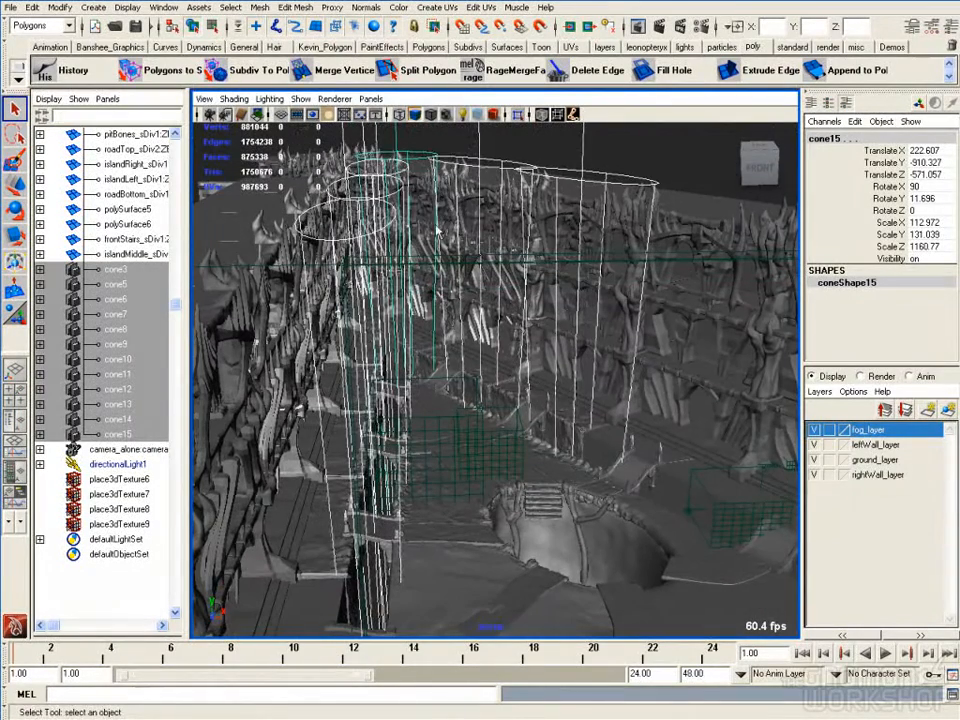
Look through camera_alone:camera1 and select cones 5, 7, 9, 11 and 6 one at a time to compare their positions
click(370, 98)
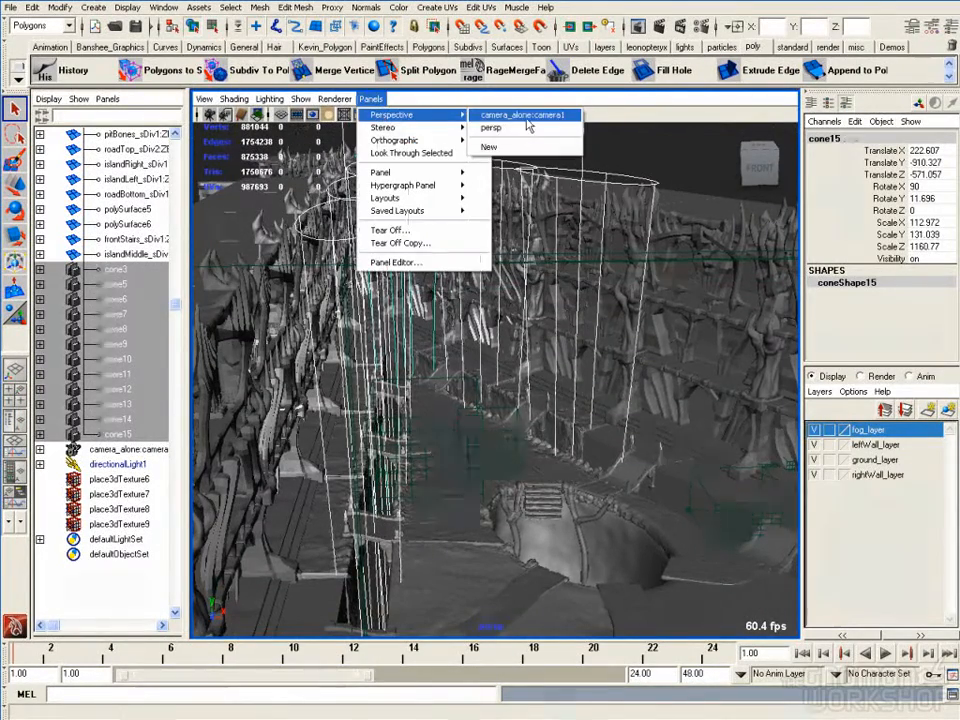
click(525, 116)
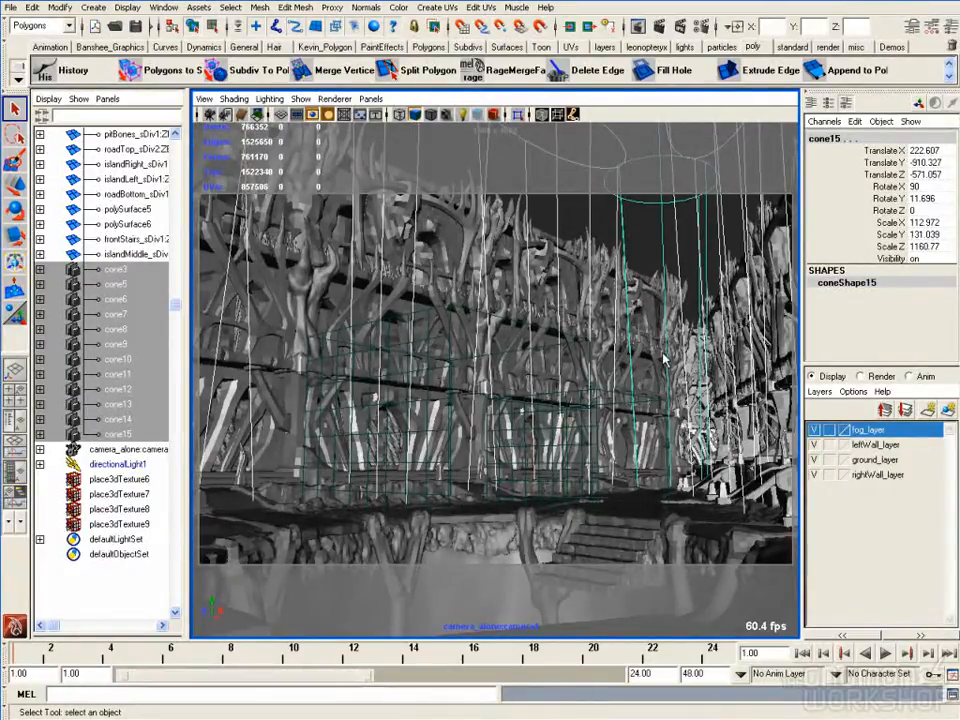
scroll(138, 282, down, 1)
click(130, 284)
click(130, 314)
click(130, 344)
click(131, 374)
click(124, 299)
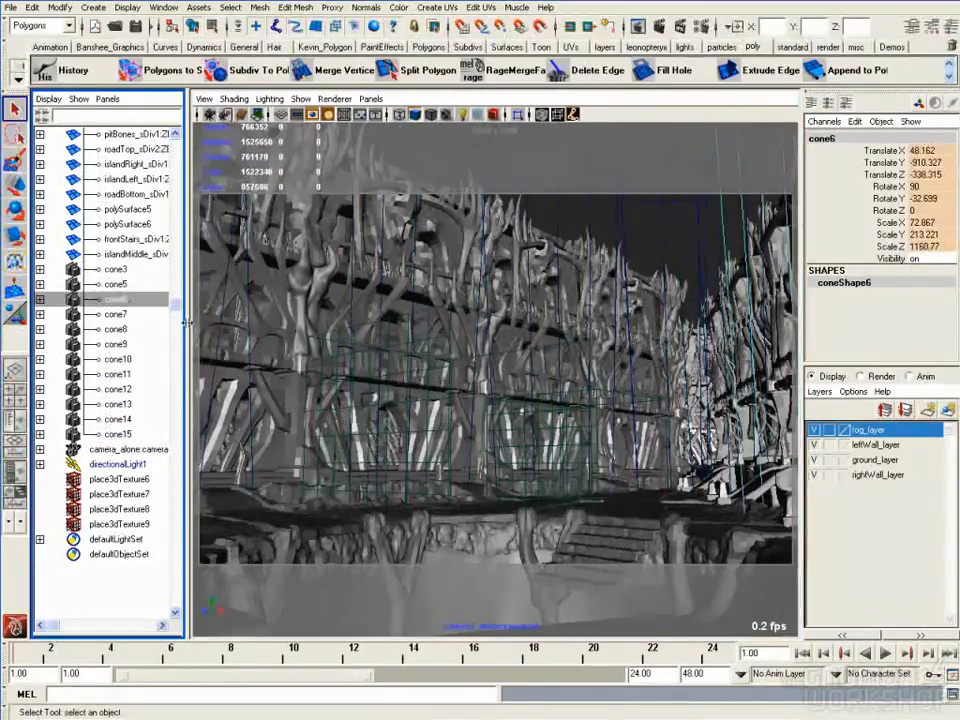
Open the render stats of cone6 to examine its volume samples override, and close its attributes
key(ctrl+a)
click(640, 274)
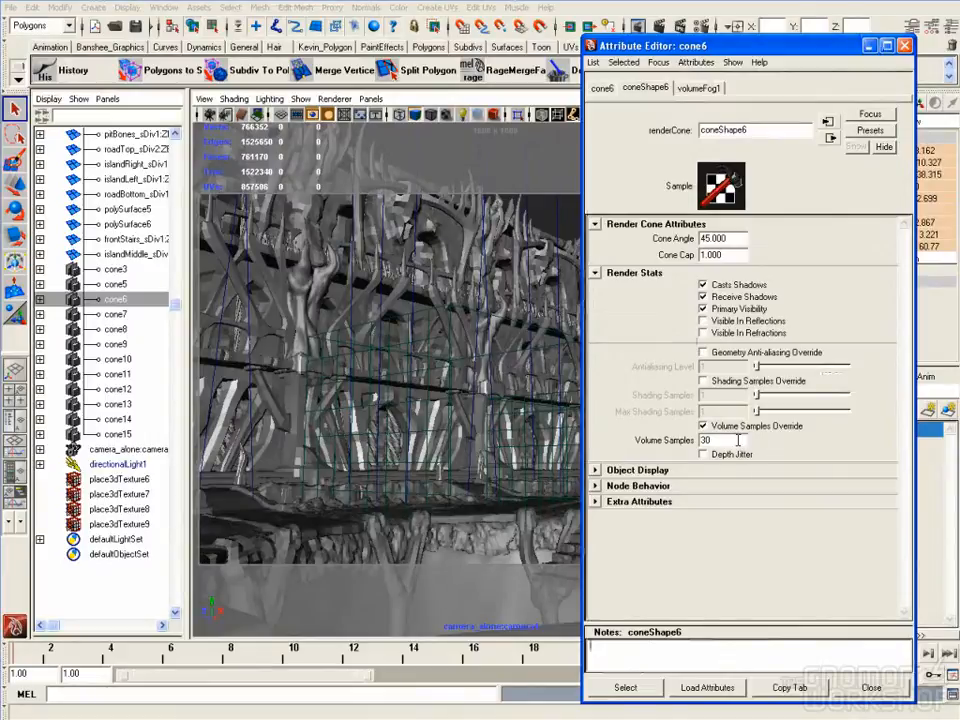
key(ctrl+a)
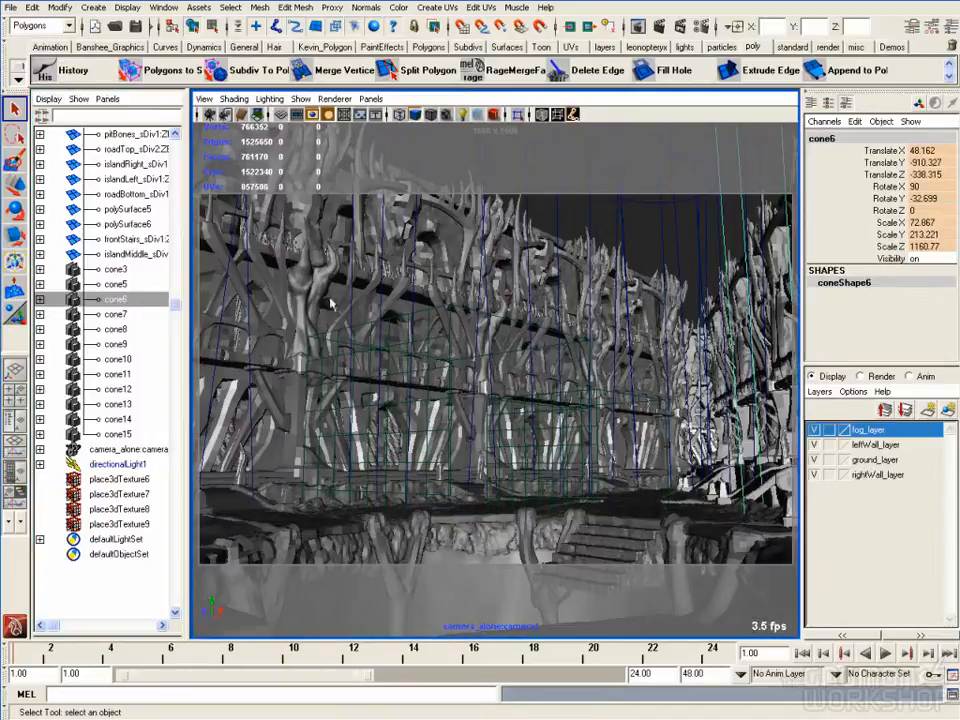
Open Hypershade, find the volumeFog1 material used by cone6 and graph its shading network
key(shift+t)
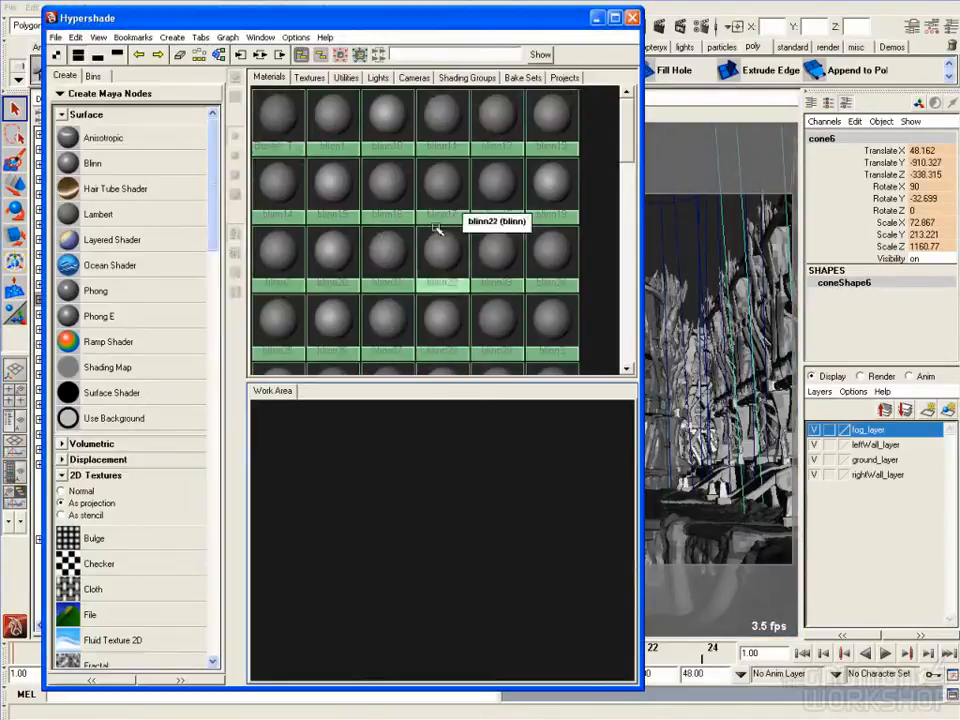
click(75, 37)
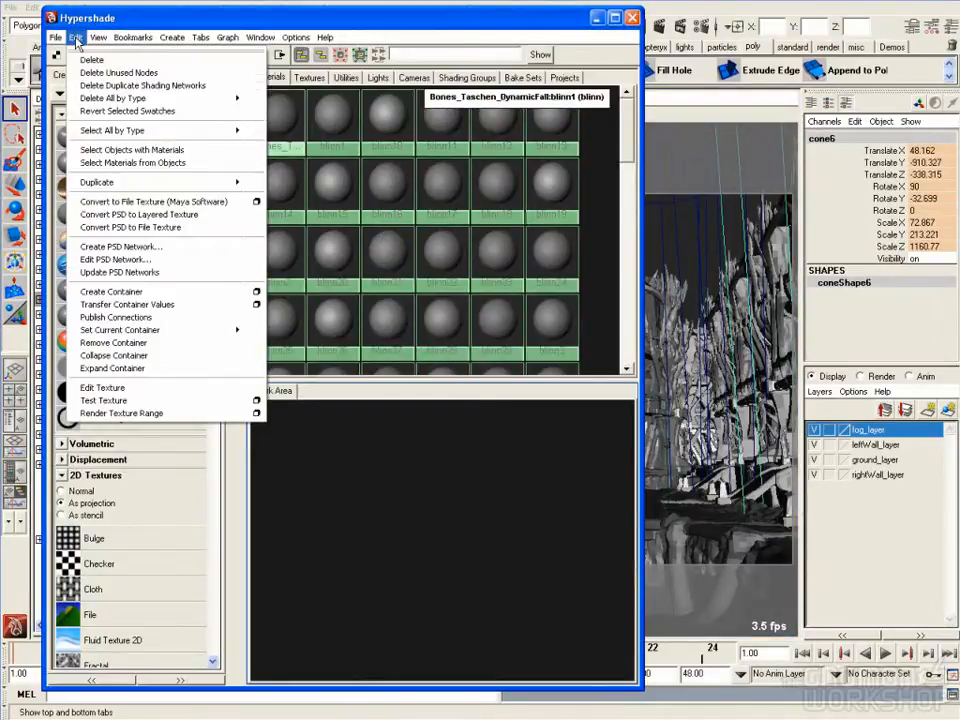
click(131, 149)
scroll(630, 205, down, 3)
scroll(630, 205, down, 5)
right_drag(393, 318, 330, 330)
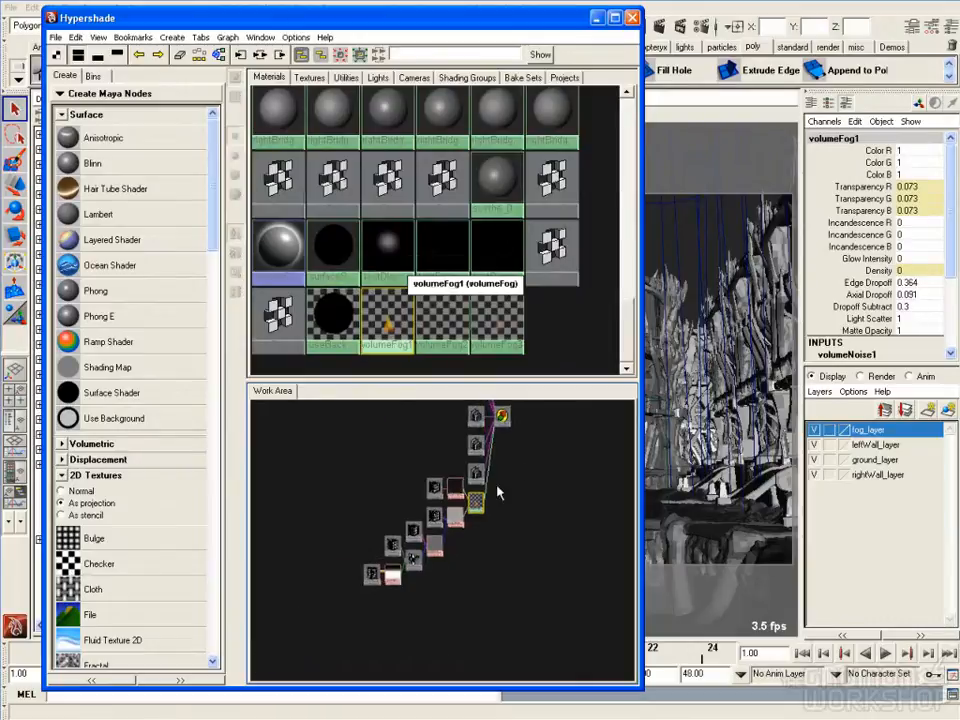
Open the volumeFog1 attributes and examine its color ramp and density settings alongside the connected texture nodes
double_click(500, 476)
drag(650, 45, 667, 36)
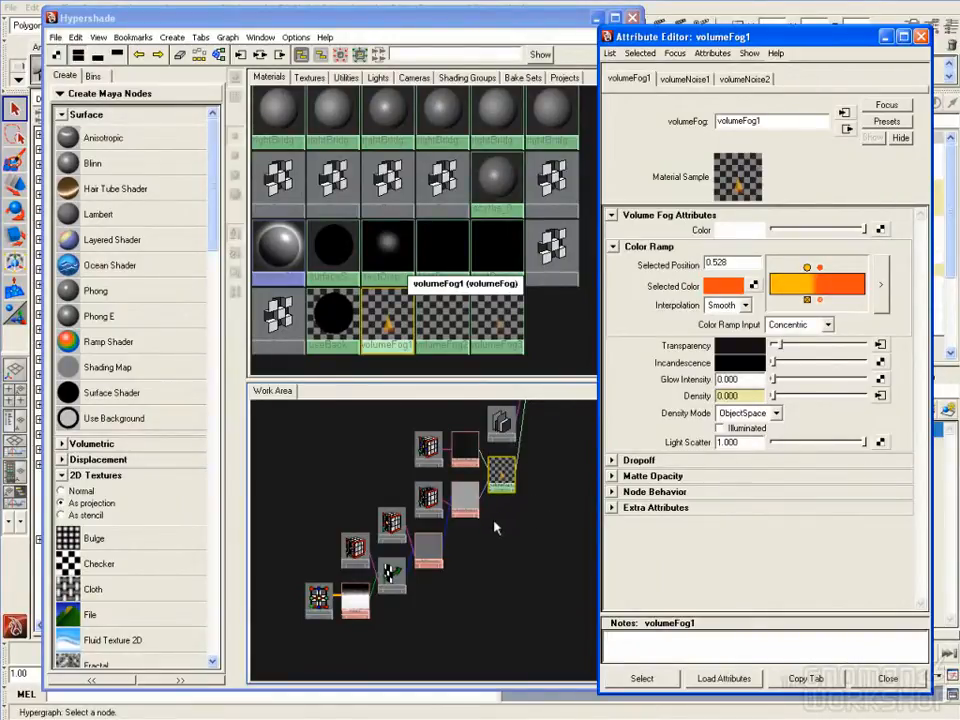
click(467, 470)
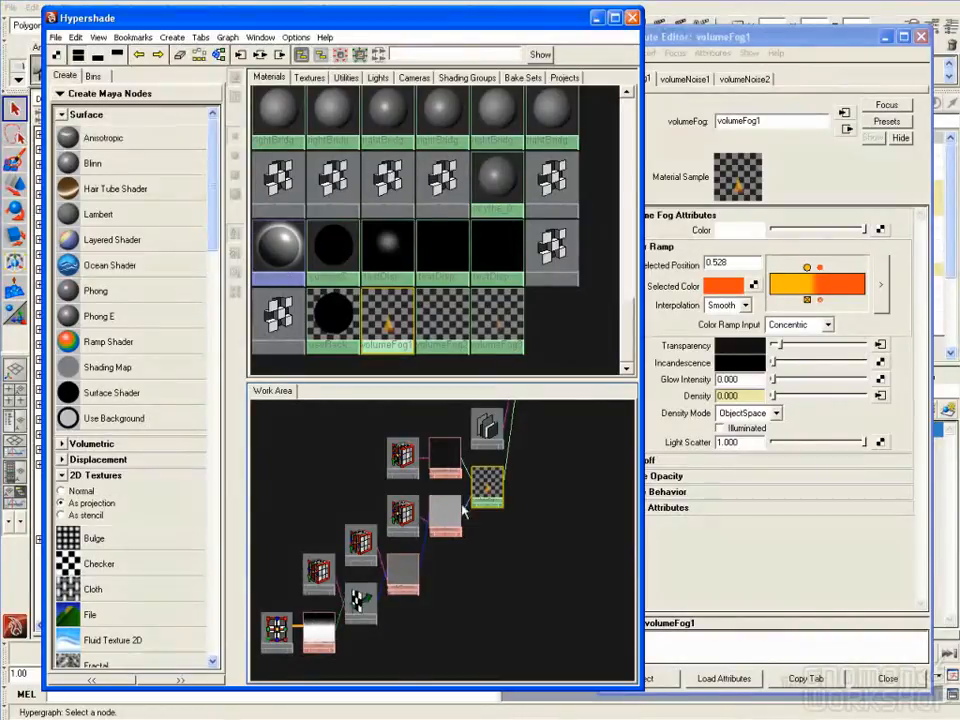
alt+right_drag(418, 470, 459, 482)
alt+middle_drag(460, 485, 503, 470)
alt+right_drag(503, 470, 518, 465)
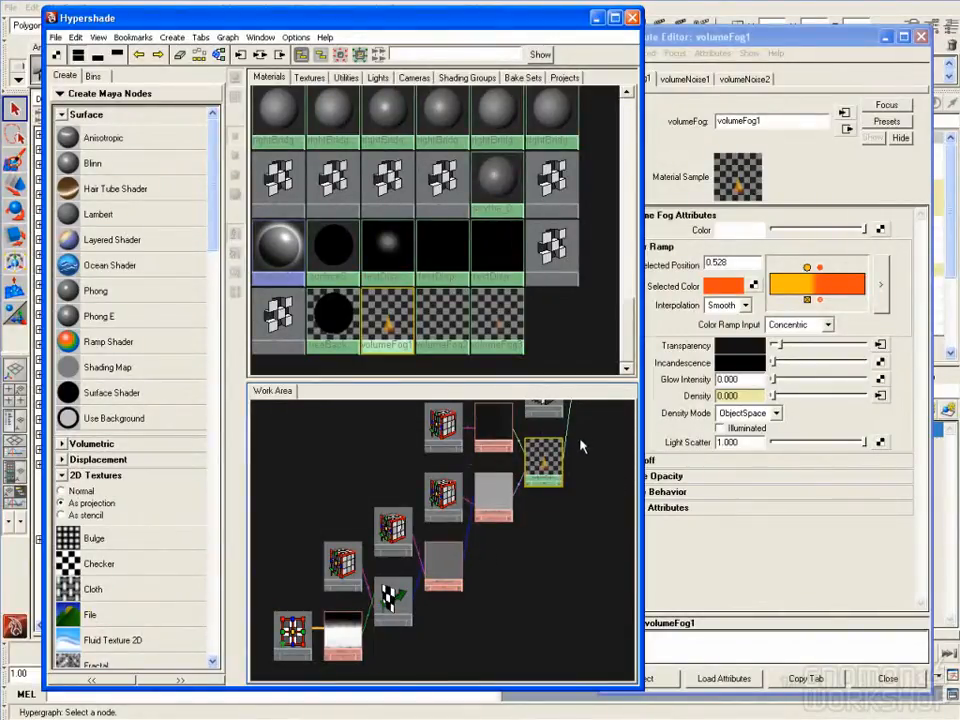
Locate the 3D textures among the creatable nodes and show the attributes of the ramp1 node in the fog network
scroll(207, 297, down, 5)
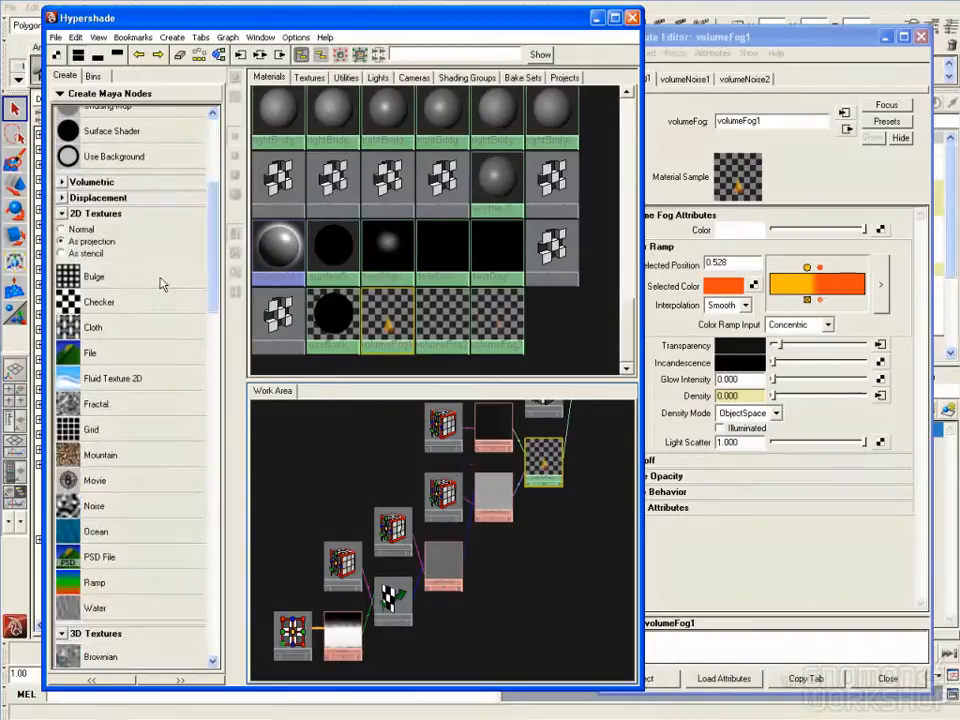
scroll(210, 320, down, 6)
mouse_move(217, 341)
mouse_down()
mouse_move(215, 353)
mouse_move(214, 340)
mouse_up()
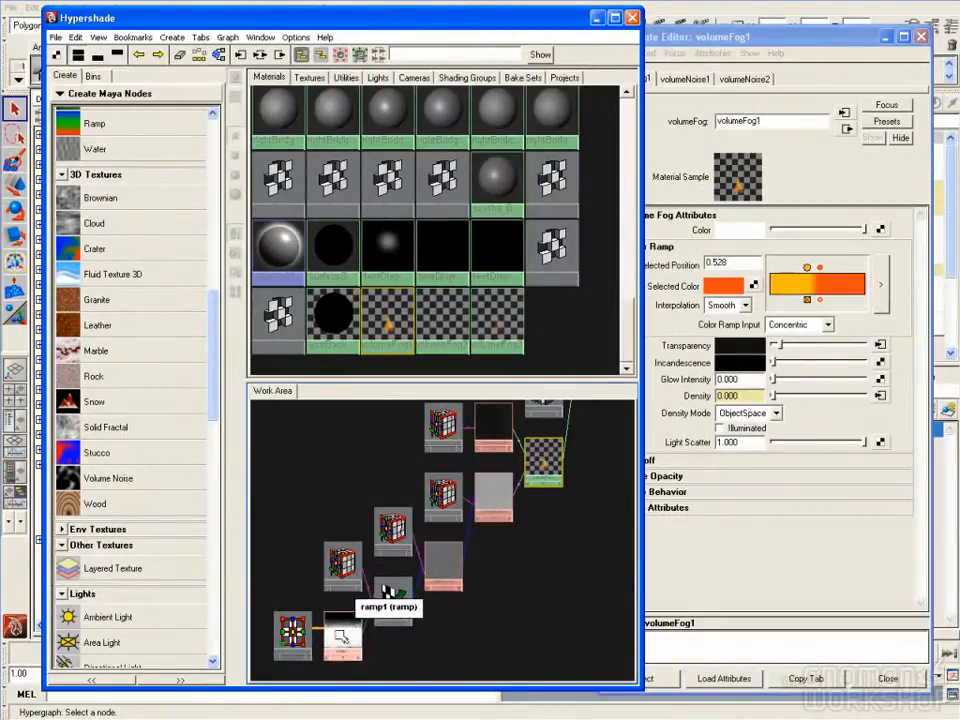
click(340, 636)
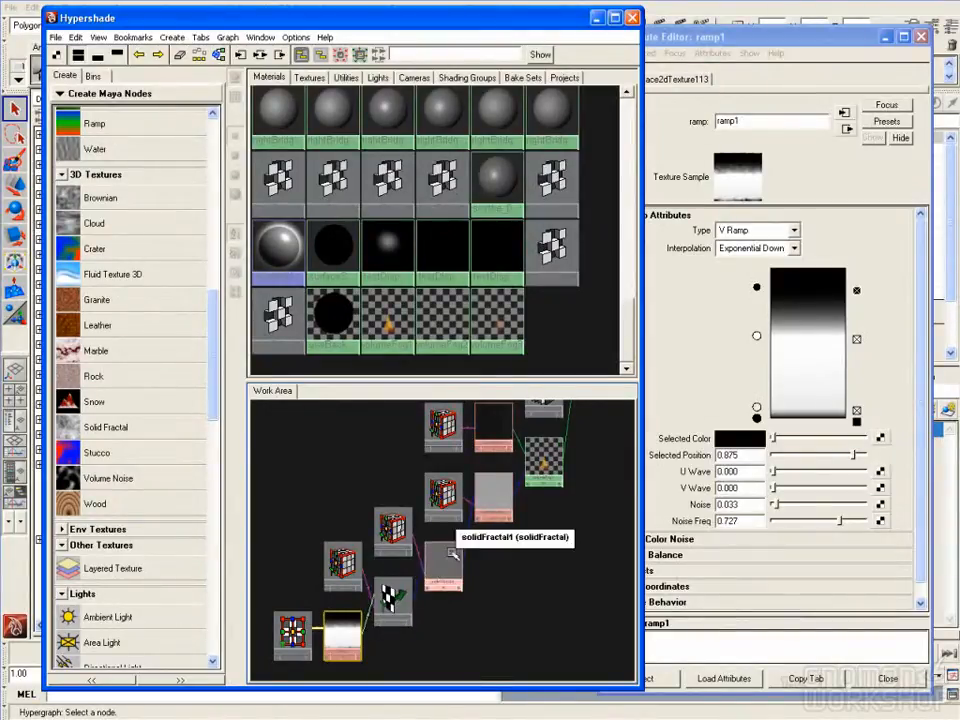
Show the volumeFog1 attributes again and inspect the settings of its connected volumeNoise1 texture
click(543, 458)
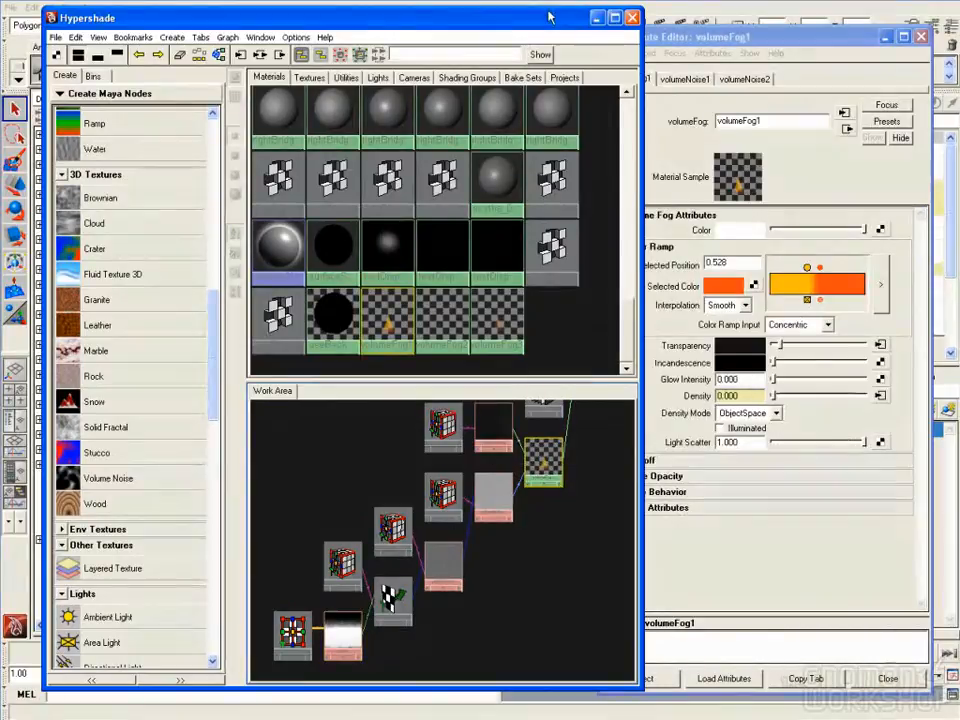
drag(547, 17, 524, 17)
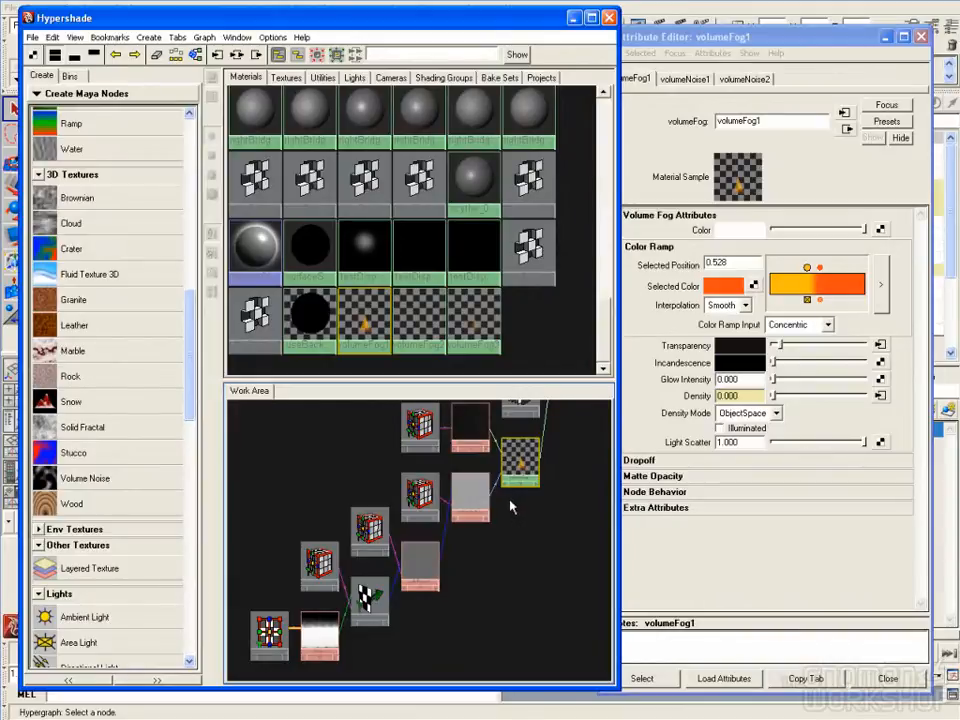
click(470, 492)
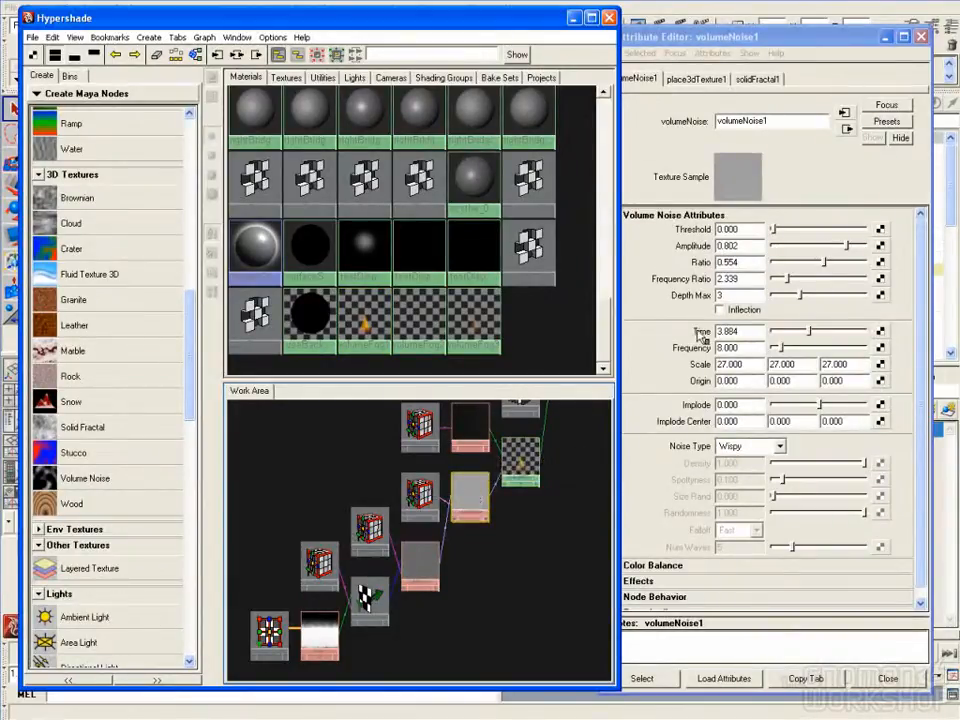
Inspect the attributes of the solidFractal1 texture feeding volumeNoise1 and close Hypershade
click(422, 563)
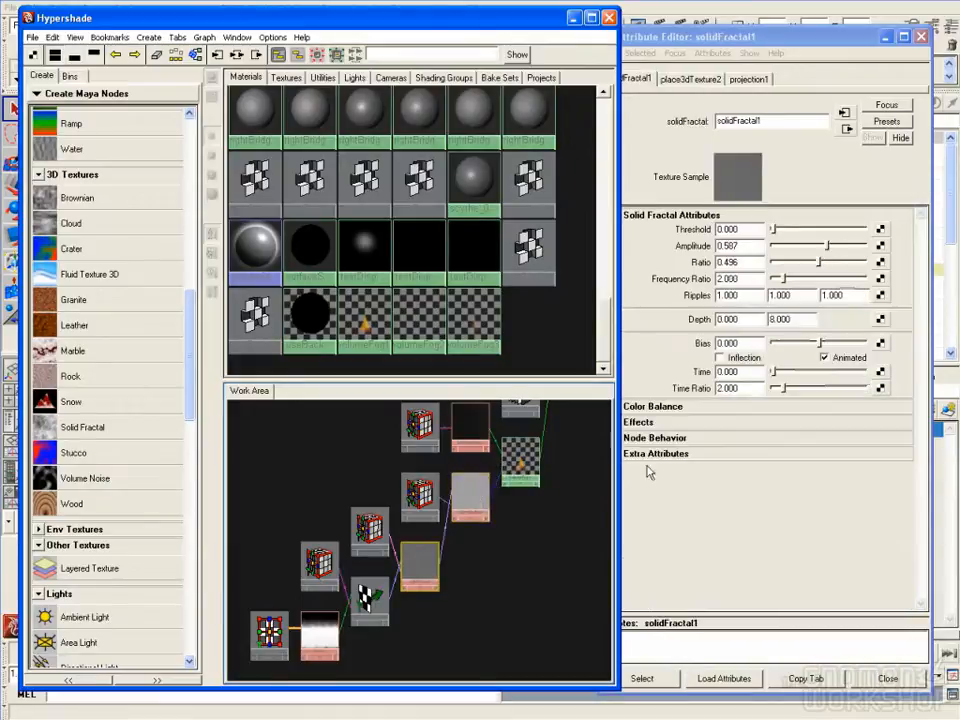
click(477, 494)
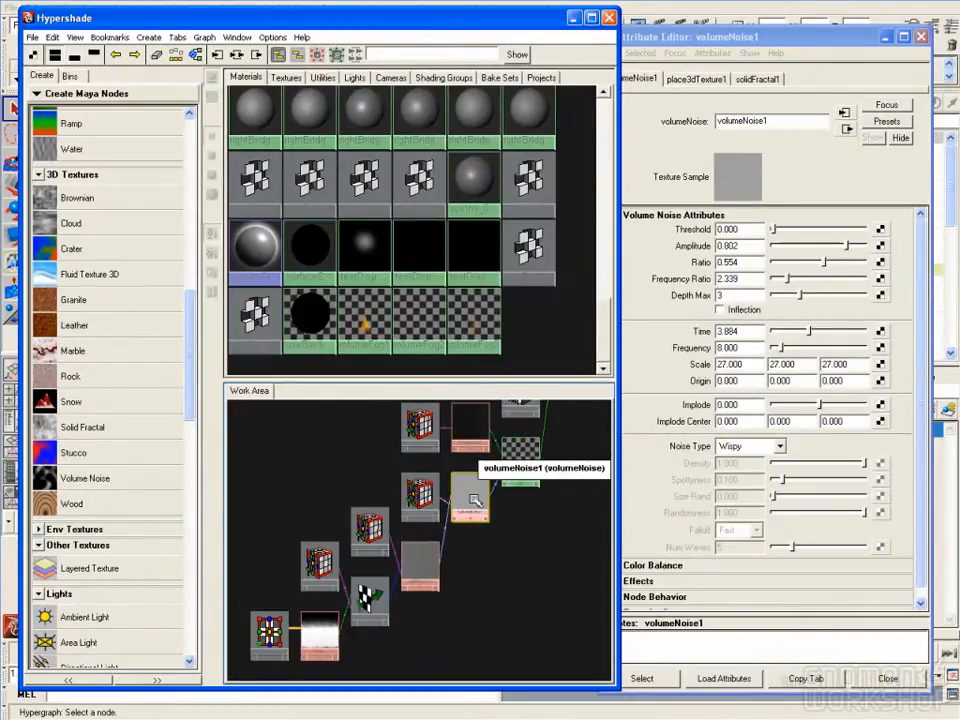
click(610, 18)
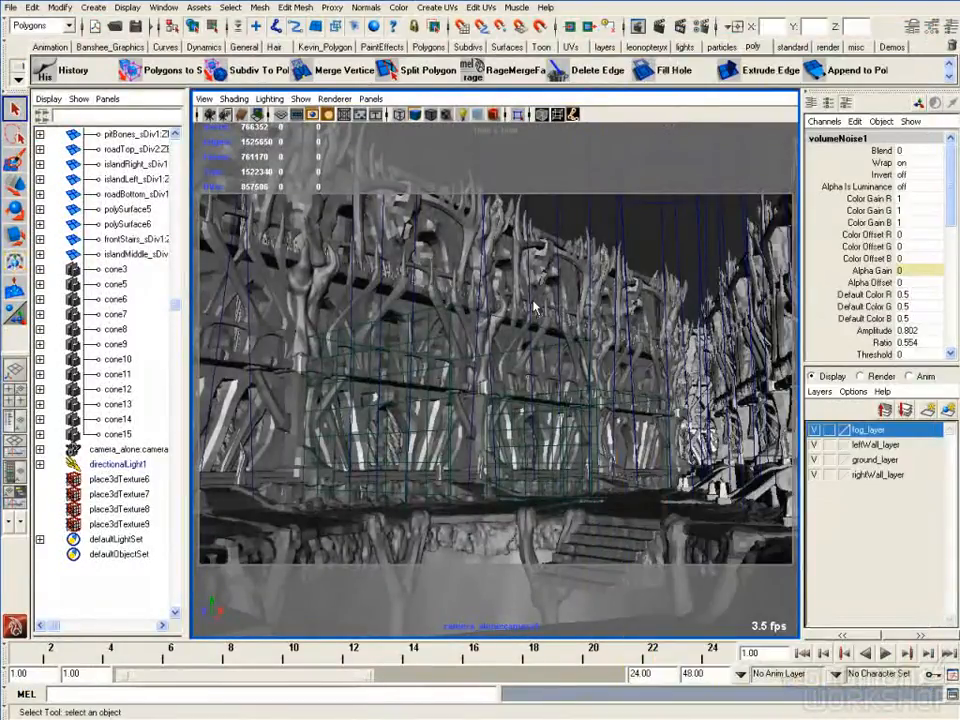
Switch to Photoshop and compare the demon composite with the pitSmoke layer hidden and shown, leaving the layer on
key(alt+Tab)
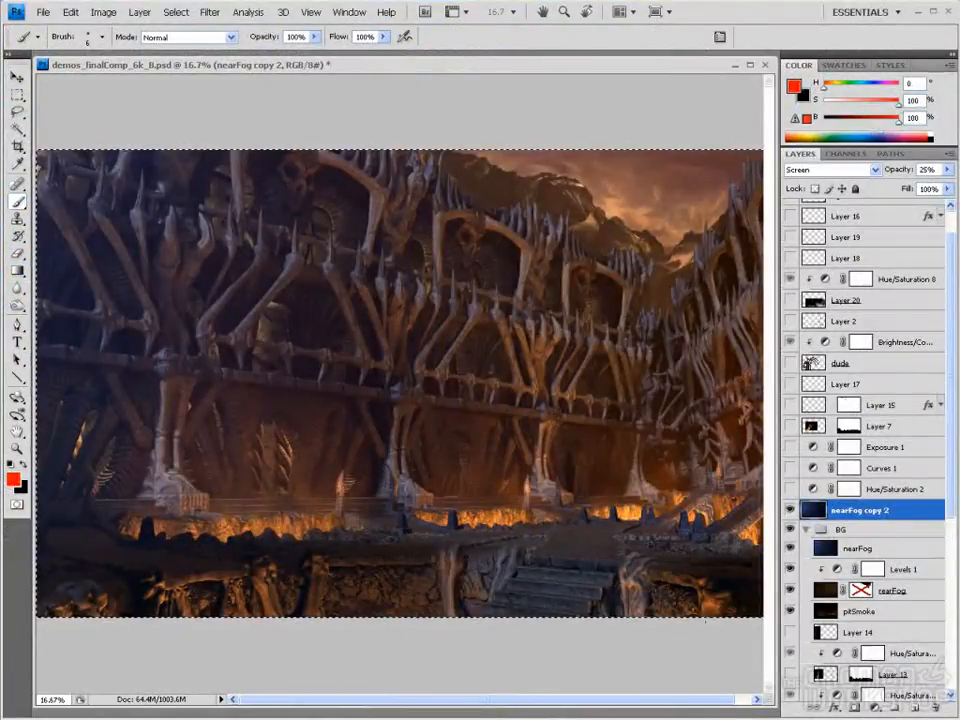
click(791, 611)
click(791, 611)
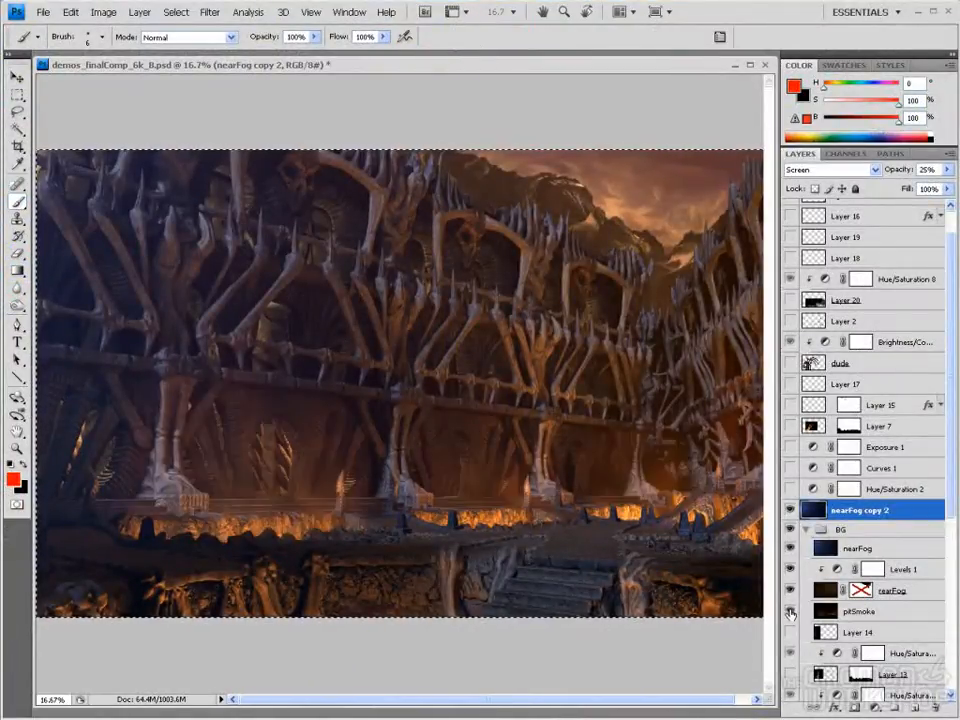
click(791, 611)
click(791, 611)
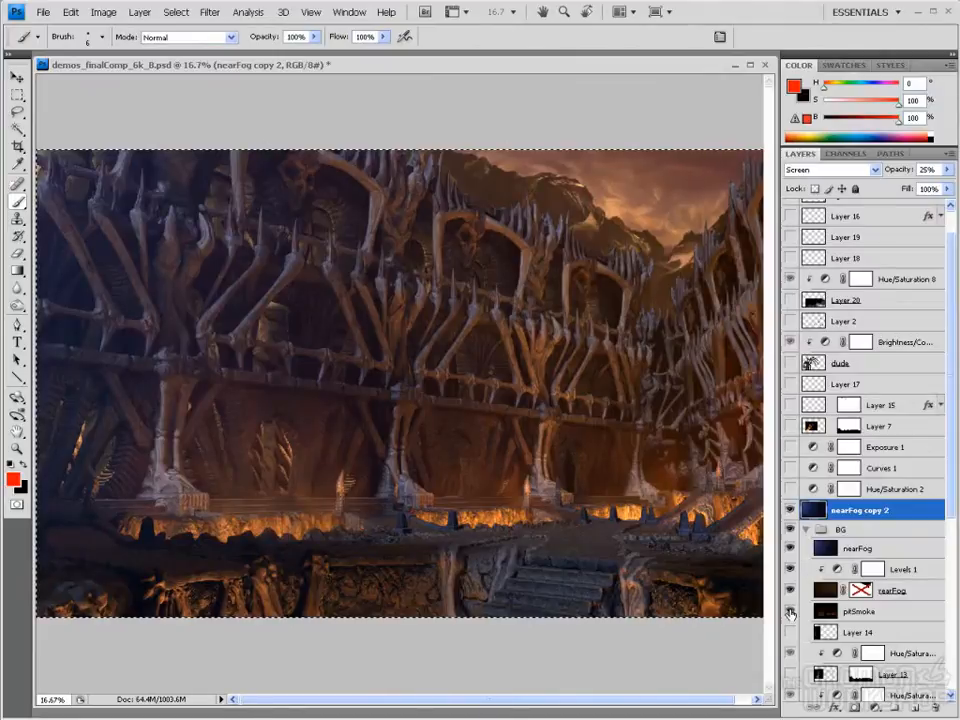
click(791, 611)
click(791, 611)
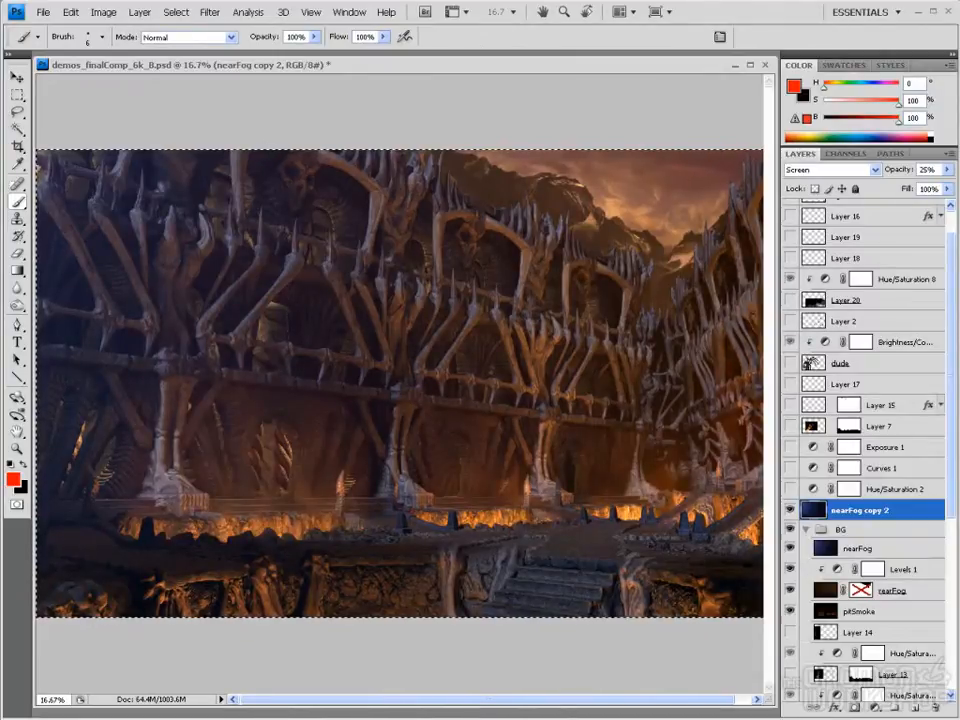
click(791, 611)
click(791, 611)
Copy the pitSmoke layer's image into a new document and enlarge the view to 25%
click(822, 612)
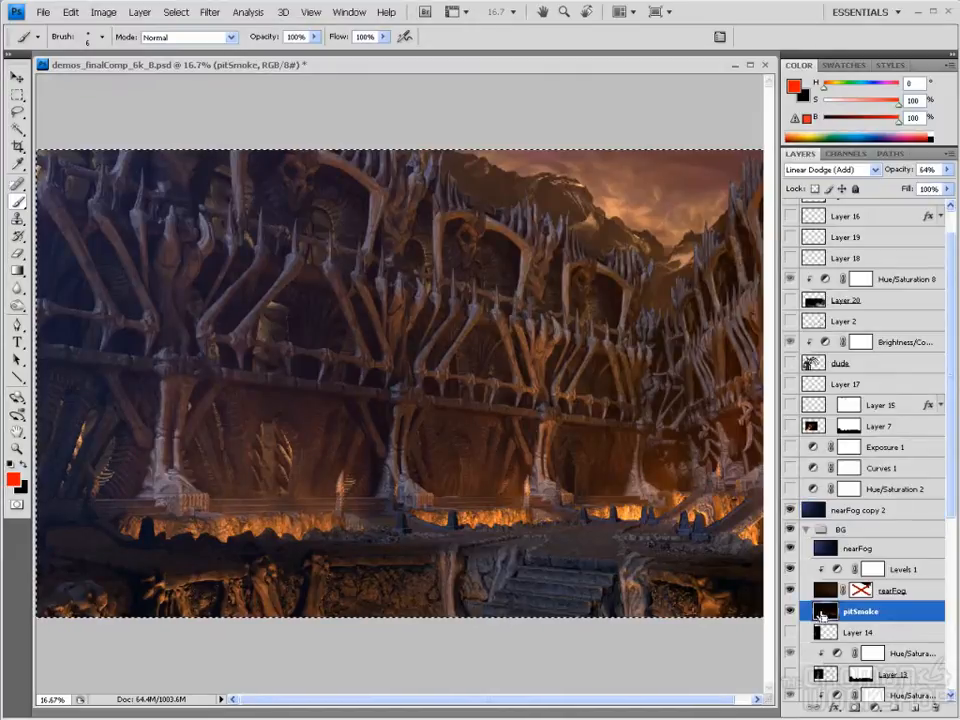
key(ctrl+n)
click(579, 160)
key(ctrl+v)
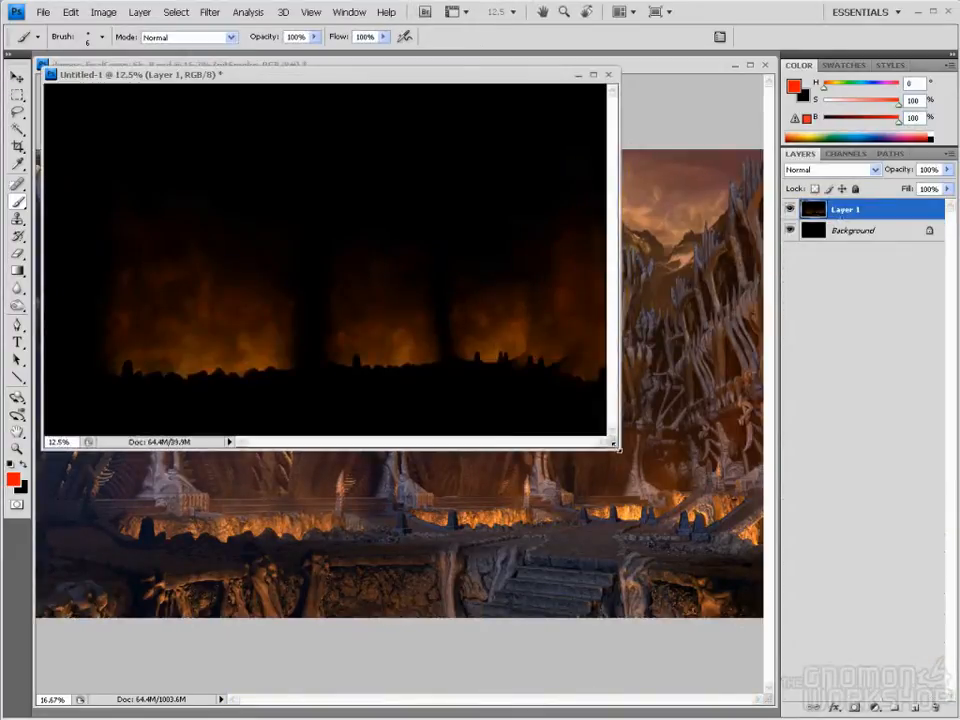
key(ctrl+plus)
key(ctrl+plus)
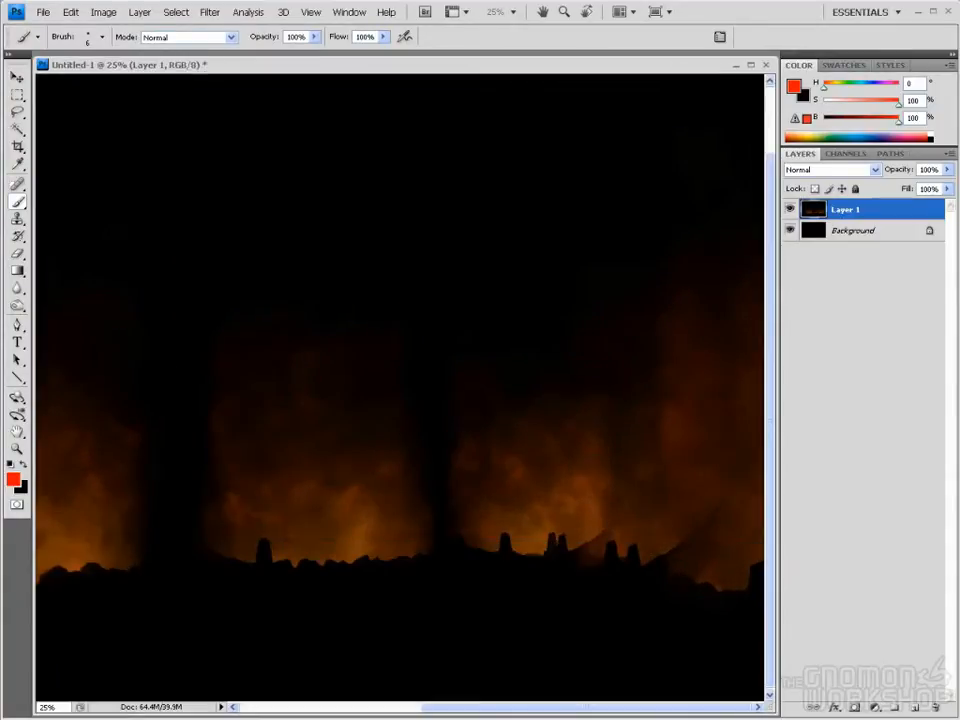
Examine the isolated smoke across all the pit openings up close, and close the temporary document without saving
drag(541, 576, 700, 568)
drag(561, 572, 617, 551)
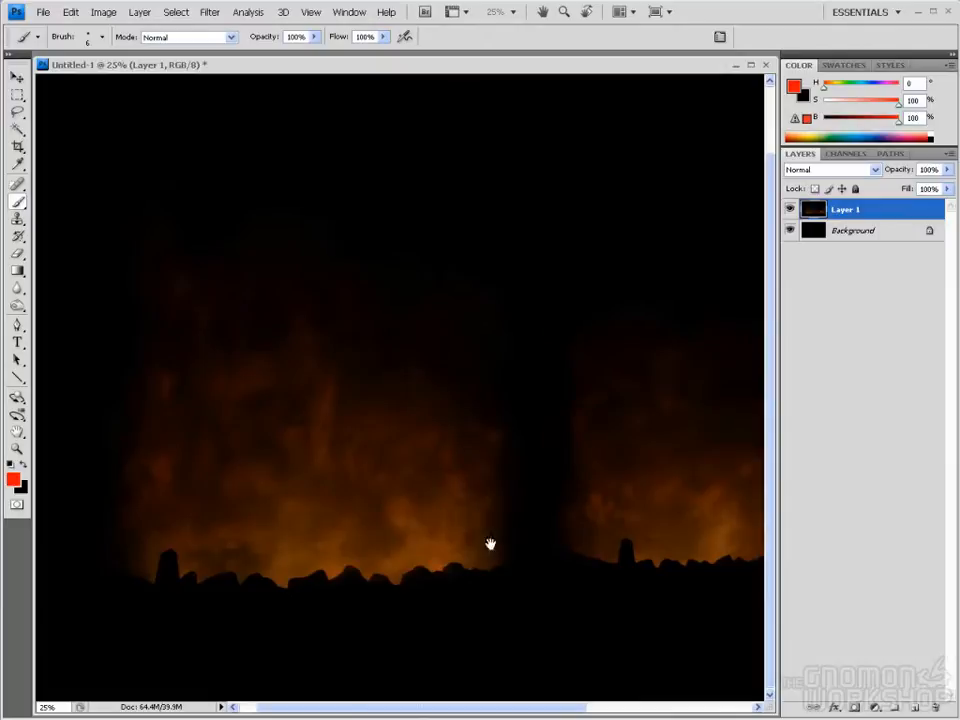
drag(591, 550, 398, 512)
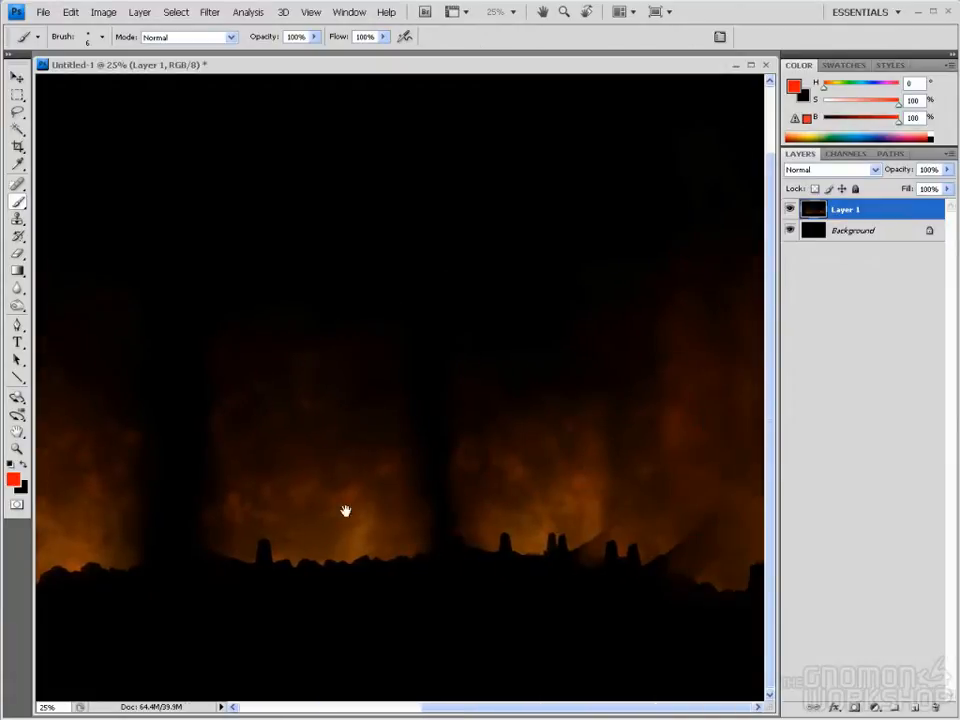
drag(334, 510, 675, 500)
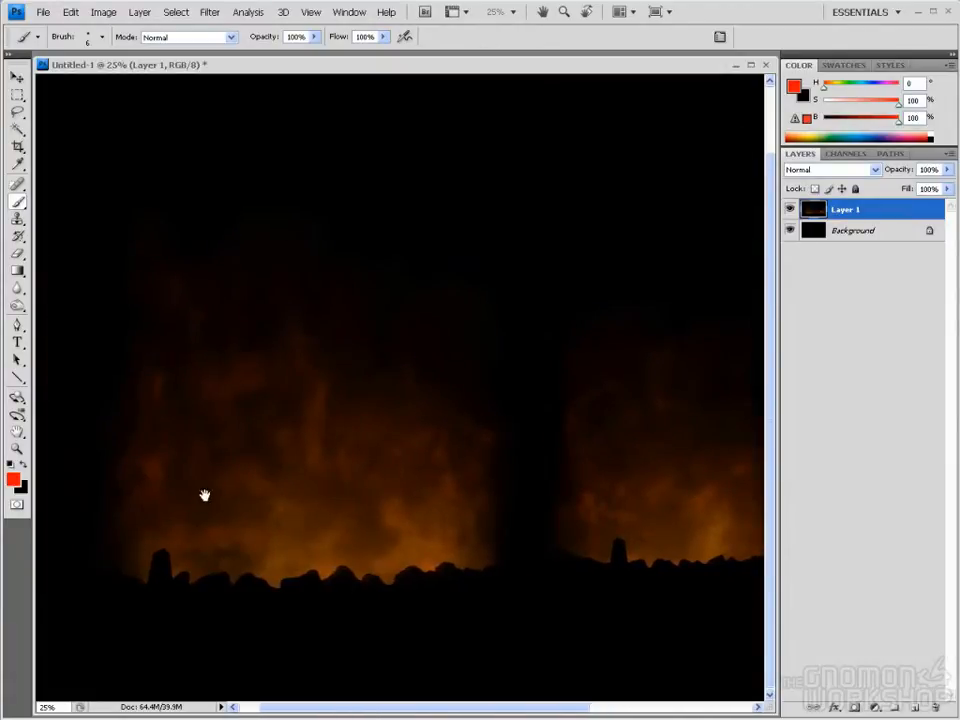
drag(409, 477, 452, 482)
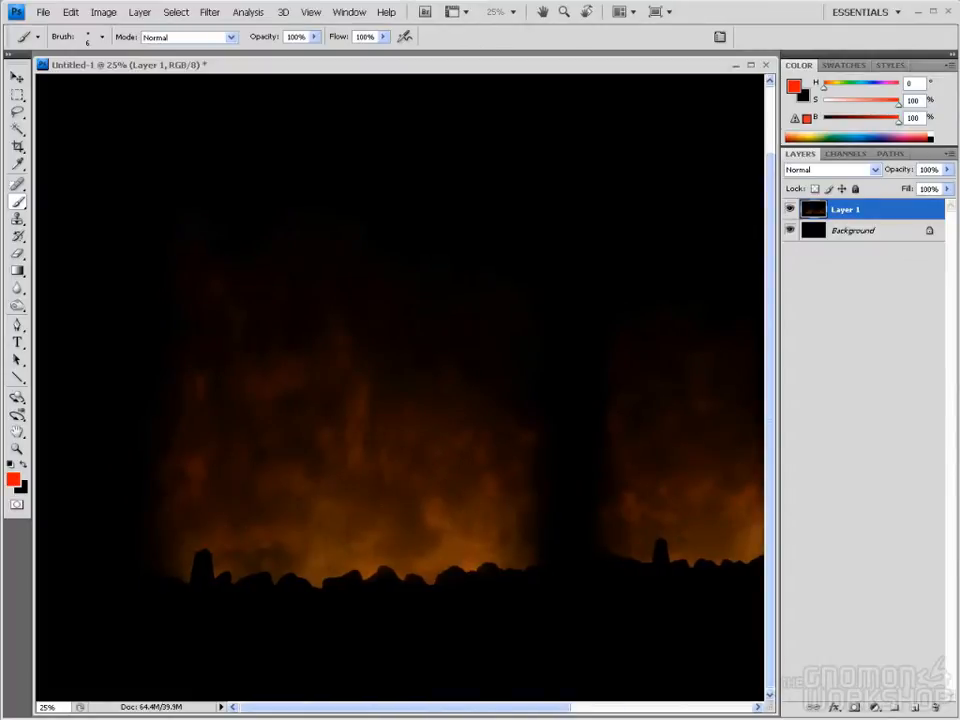
key(ctrl+plus)
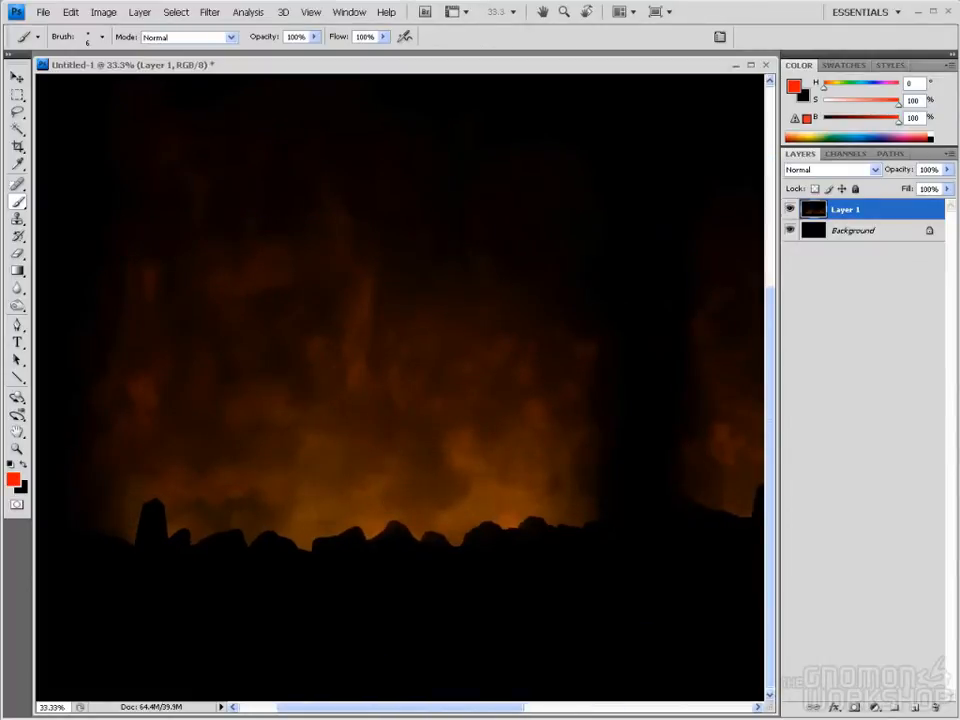
drag(411, 418, 491, 463)
key(ctrl+plus)
drag(431, 401, 733, 485)
alt+click(604, 506)
alt+click(604, 506)
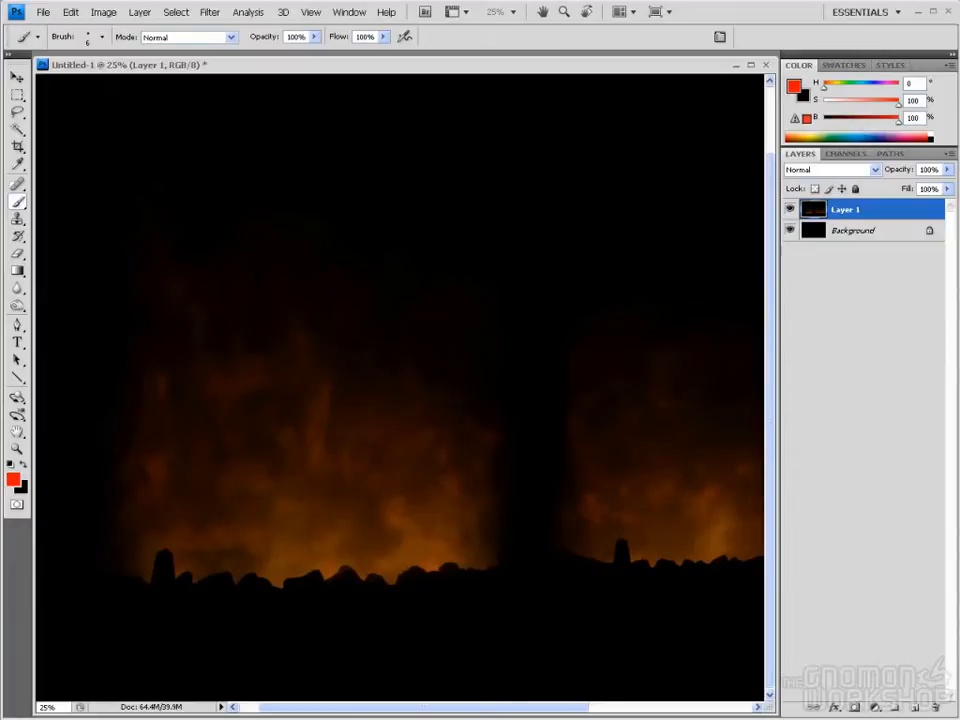
drag(640, 300, 281, 313)
drag(309, 354, 345, 345)
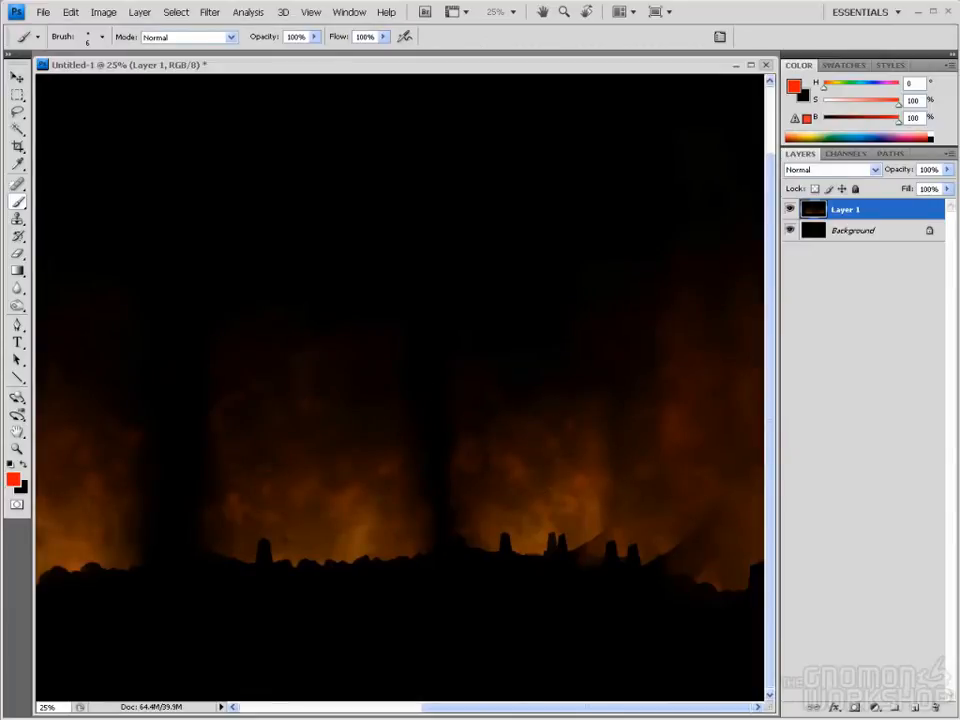
click(765, 64)
click(482, 283)
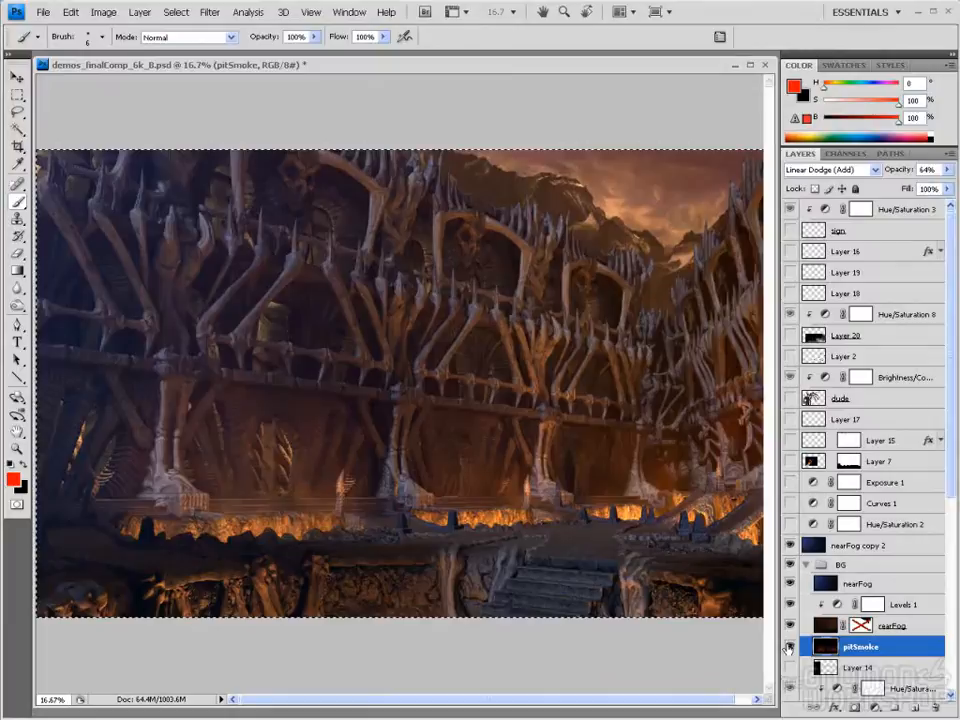
Toggle pitSmoke off and on repeatedly to examine its effect on the back wall, leaving it visible
click(790, 647)
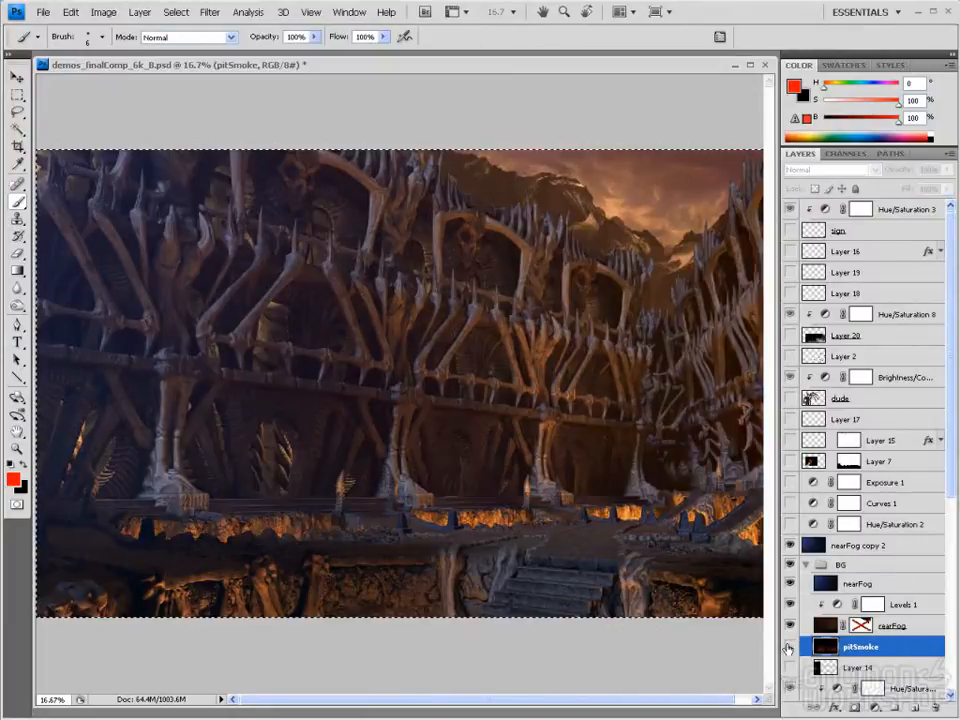
click(790, 647)
click(790, 647)
click(790, 647)
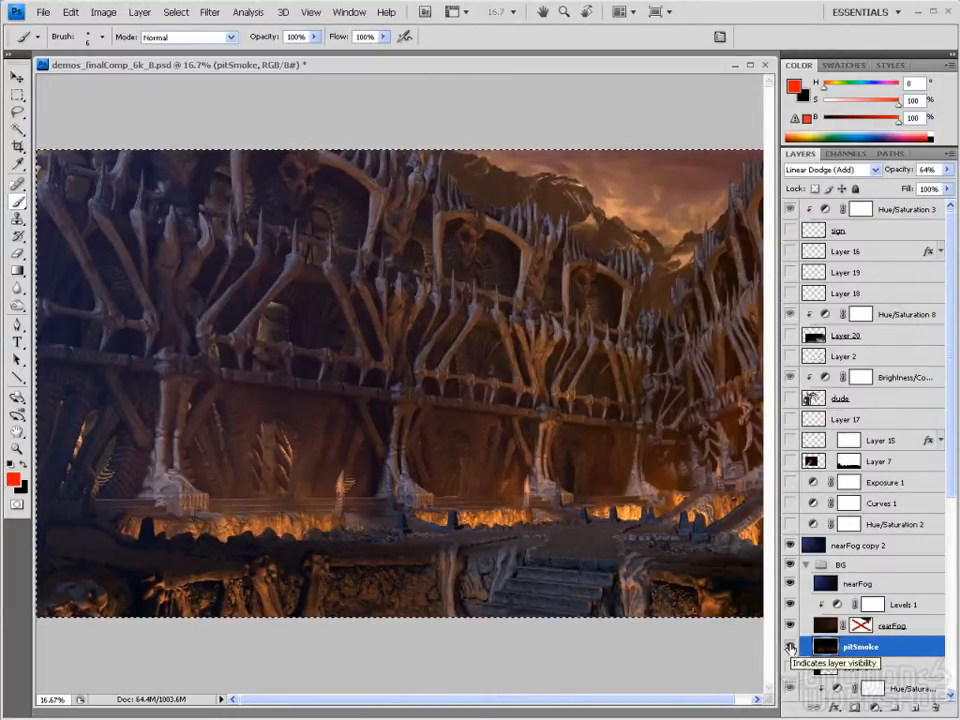
click(790, 647)
click(790, 647)
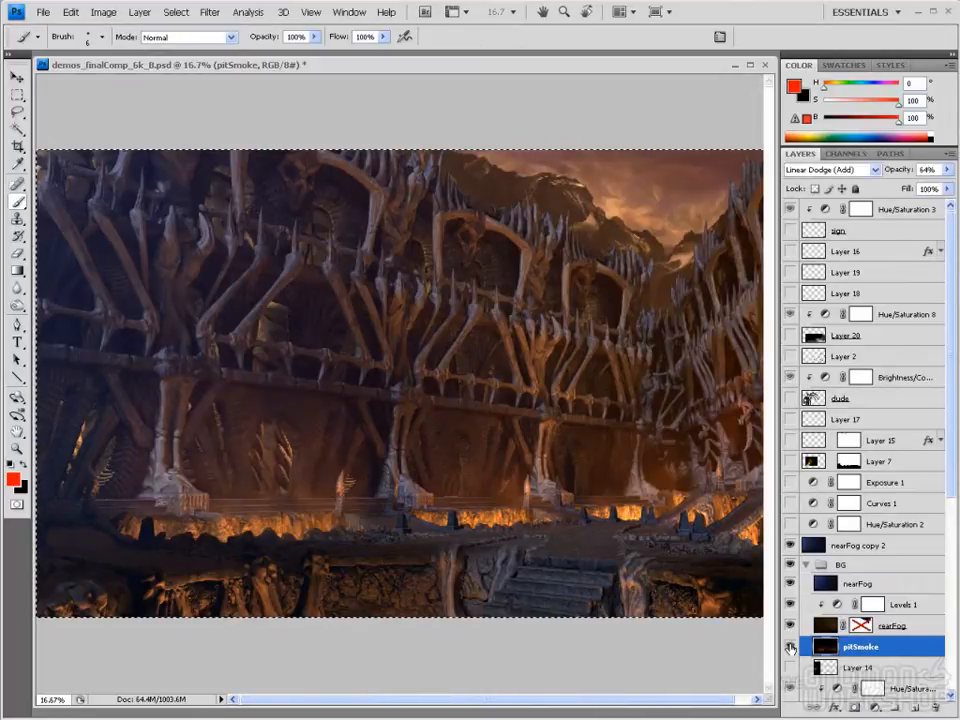
click(790, 647)
click(790, 647)
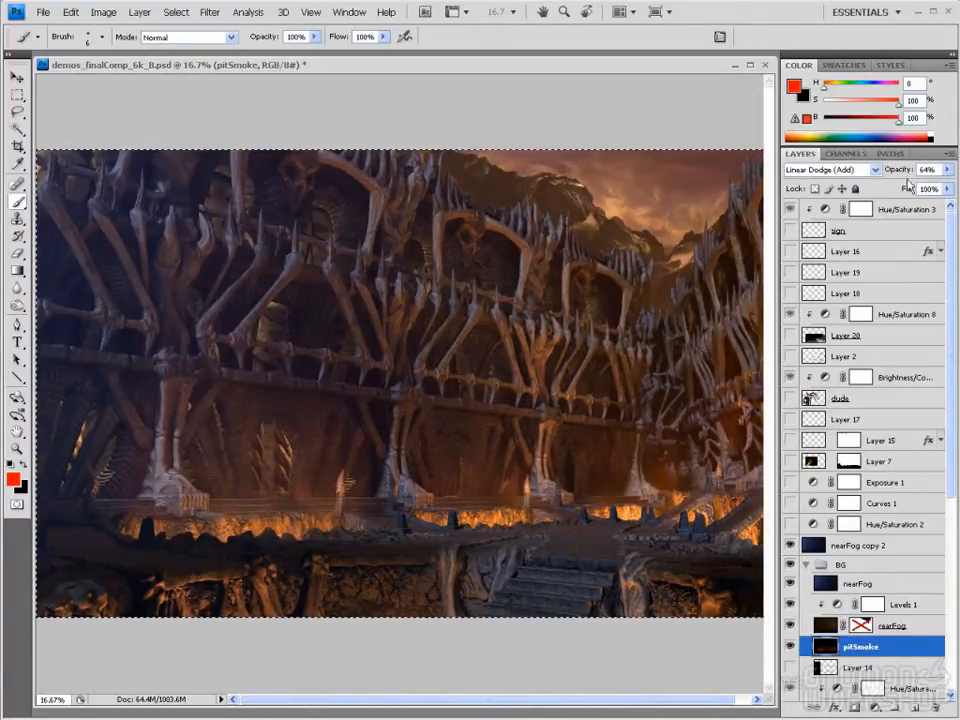
Raise the pitSmoke layer's opacity to 100%
click(948, 171)
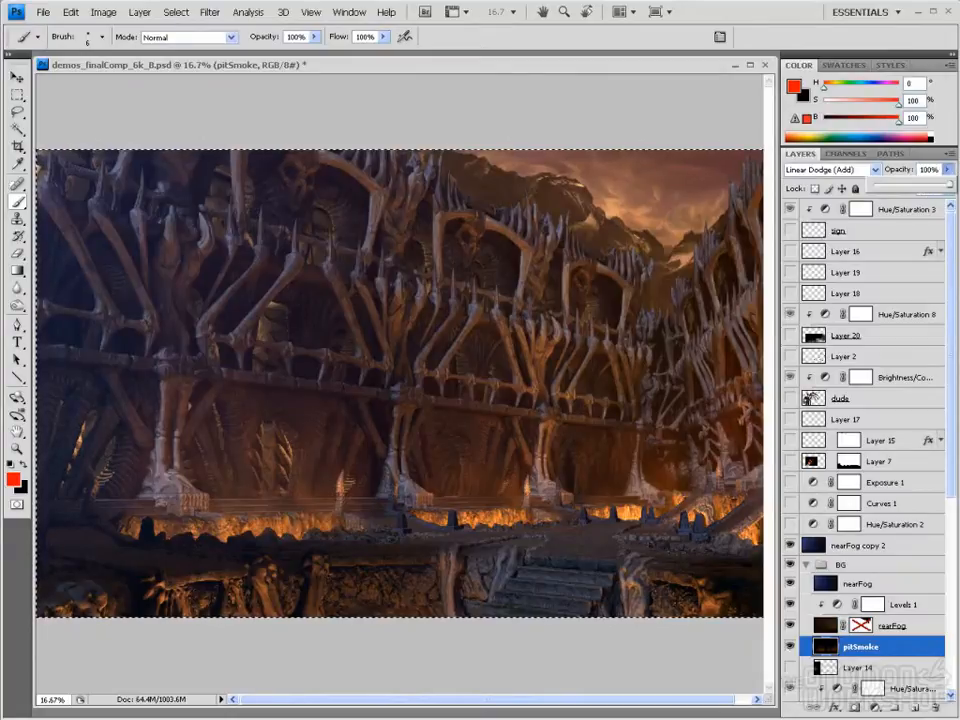
drag(925, 190, 949, 187)
Try pitSmoke in the blend modes from Dissolve through Lighter Color to Hard Mix, and return it to Linear Dodge (Add)
click(830, 170)
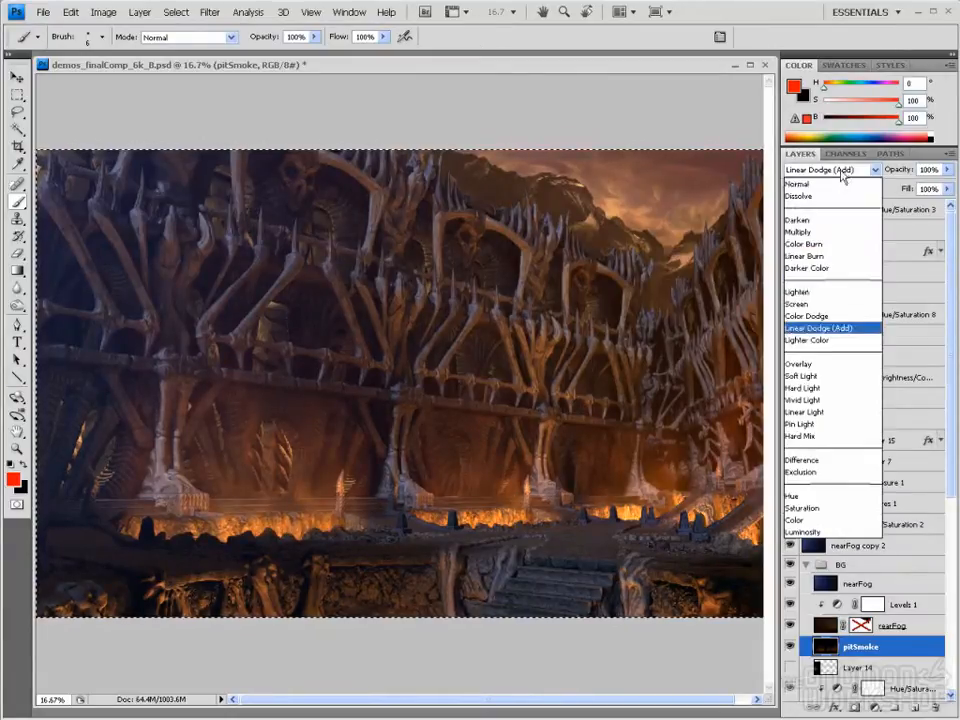
click(820, 172)
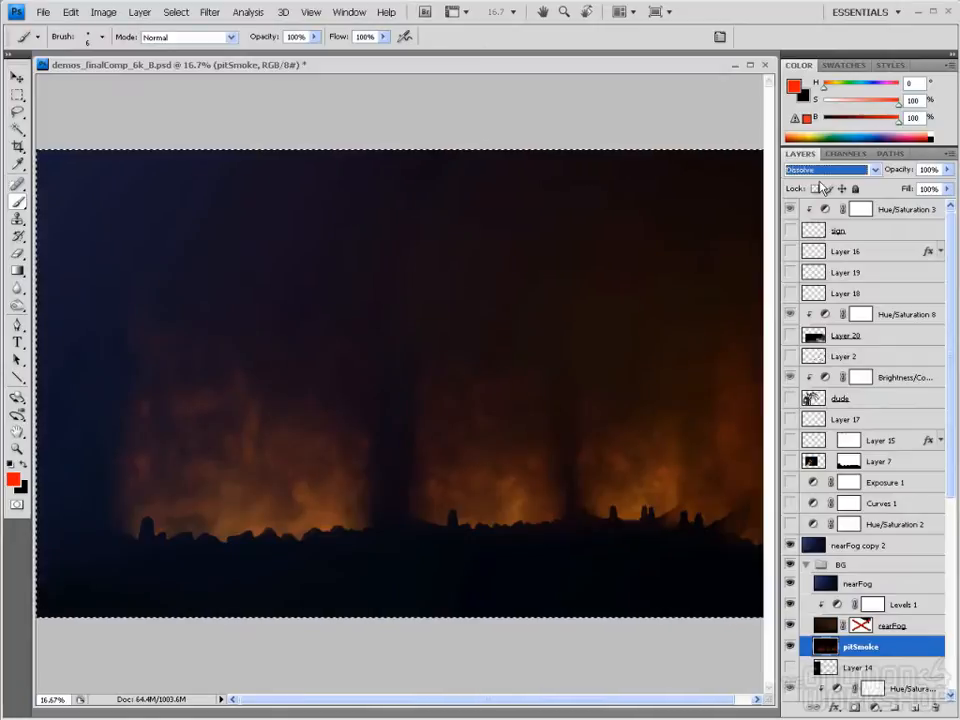
key(Down)
key(Down)
key(Down)
key(Down)
key(Down)
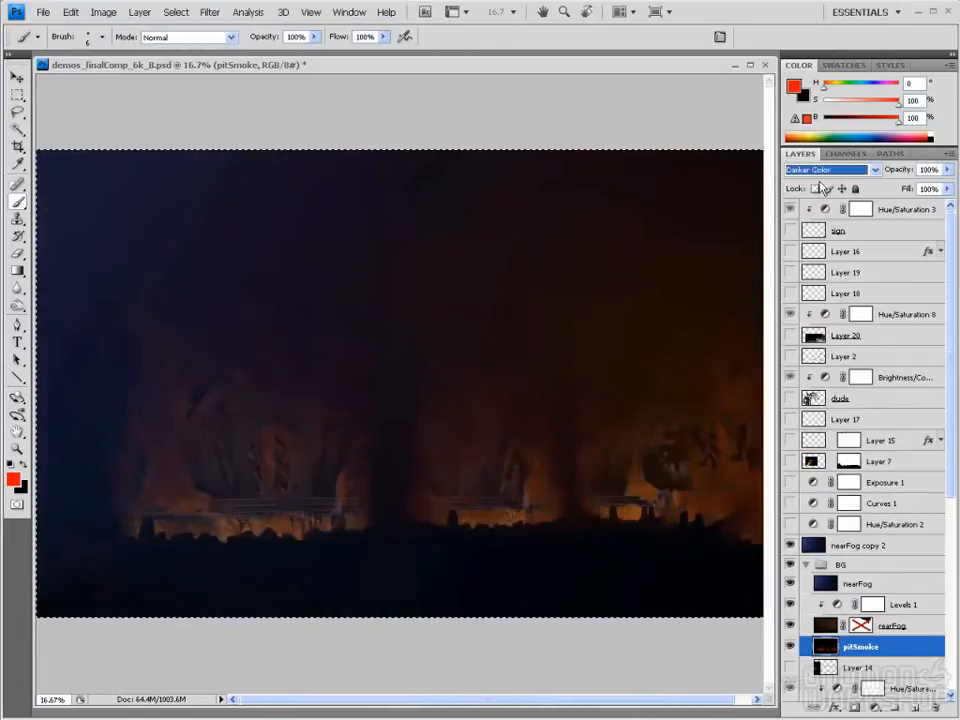
key(Down)
key(Down)
key(Down)
key(Down)
key(Down)
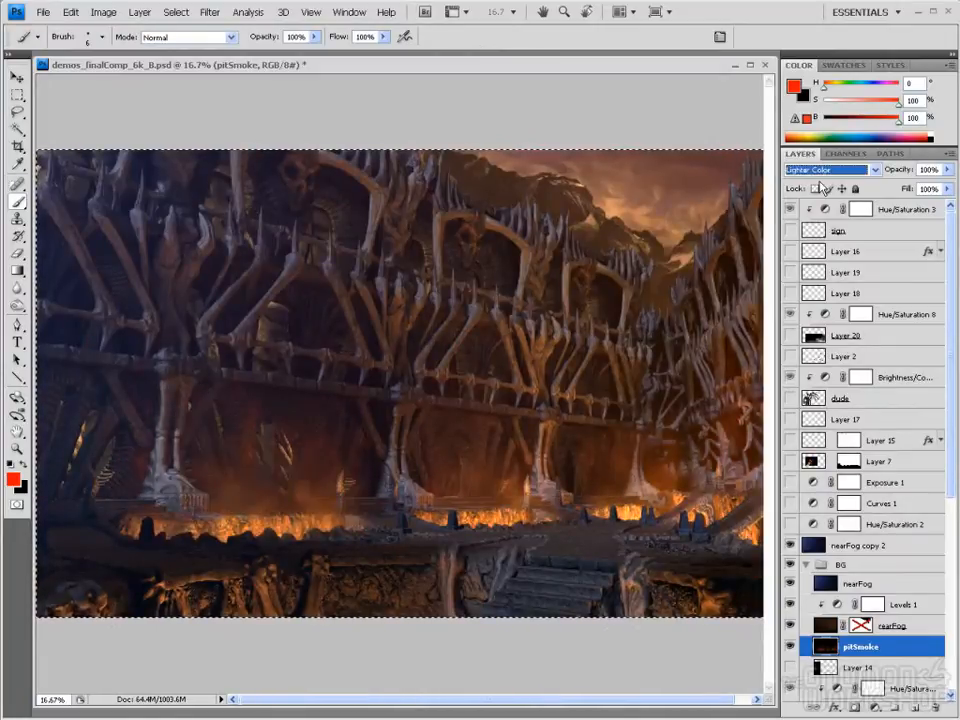
key(Down)
key(Up)
key(Up)
key(Down)
key(Up)
key(Down)
key(Up)
key(Down)
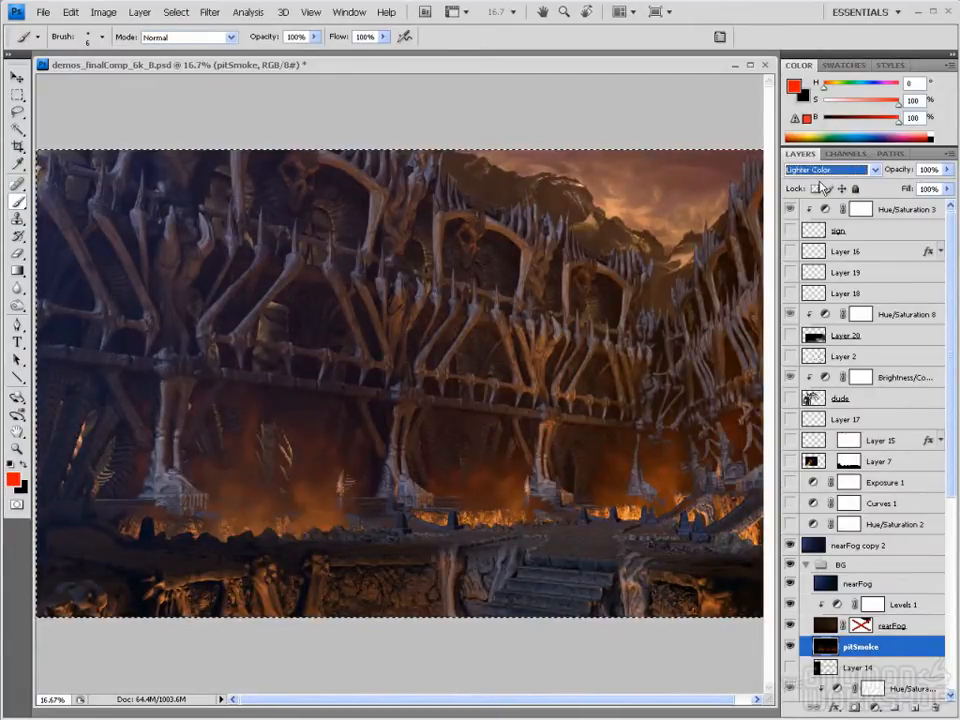
key(Down)
key(Down)
key(Down)
key(Down)
key(Down)
key(Down)
key(Down)
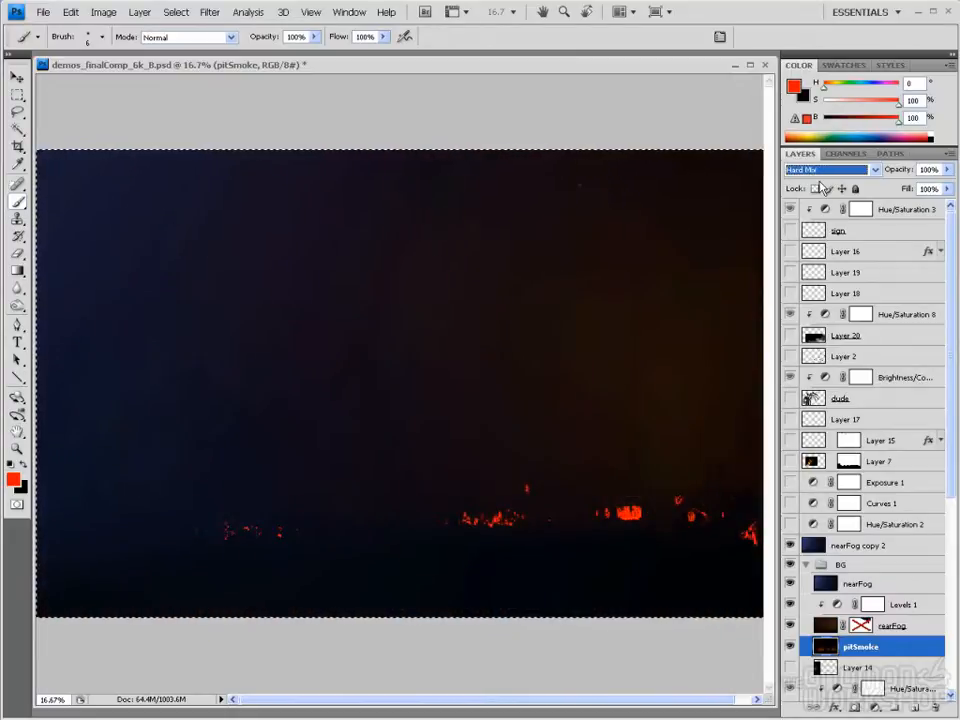
click(828, 170)
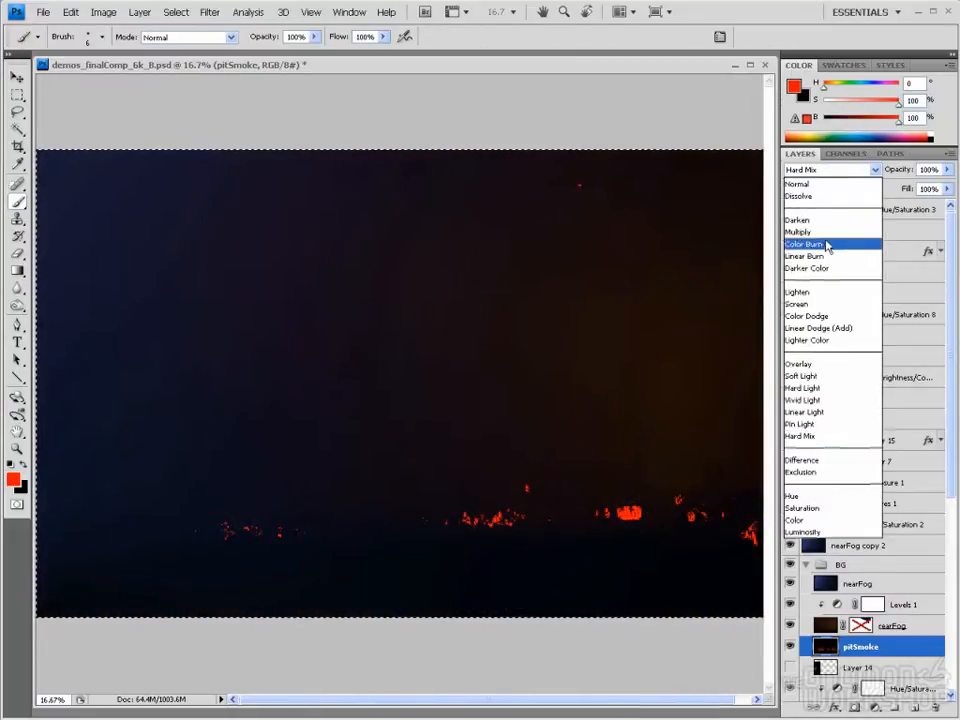
click(826, 328)
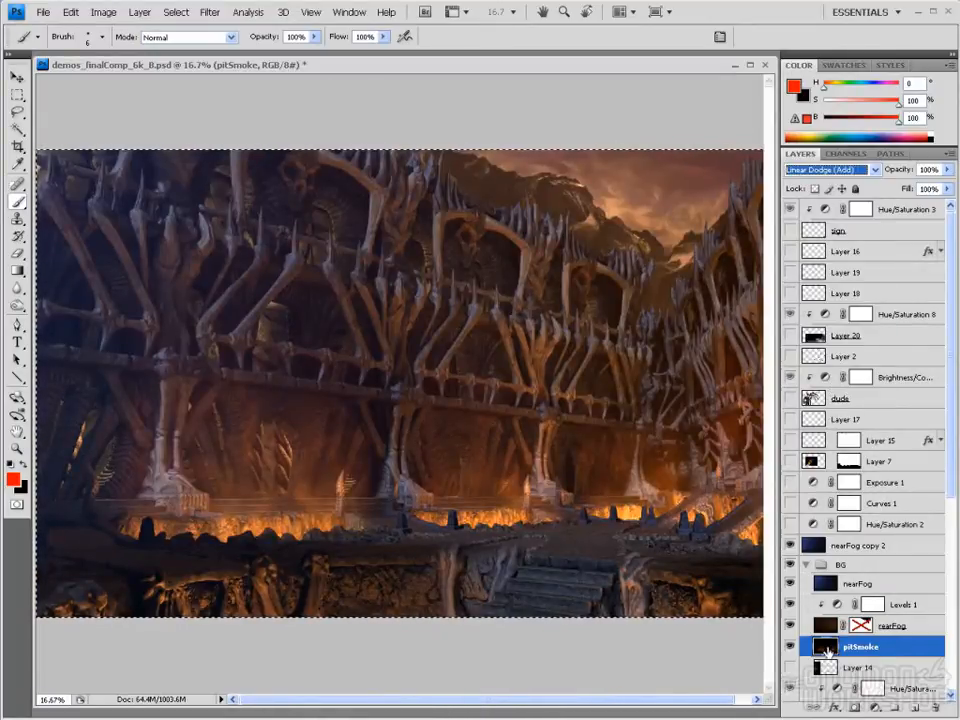
Apply Levels to the pitSmoke layer with input black 21, midtone 0.55 and white 119
key(ctrl+l)
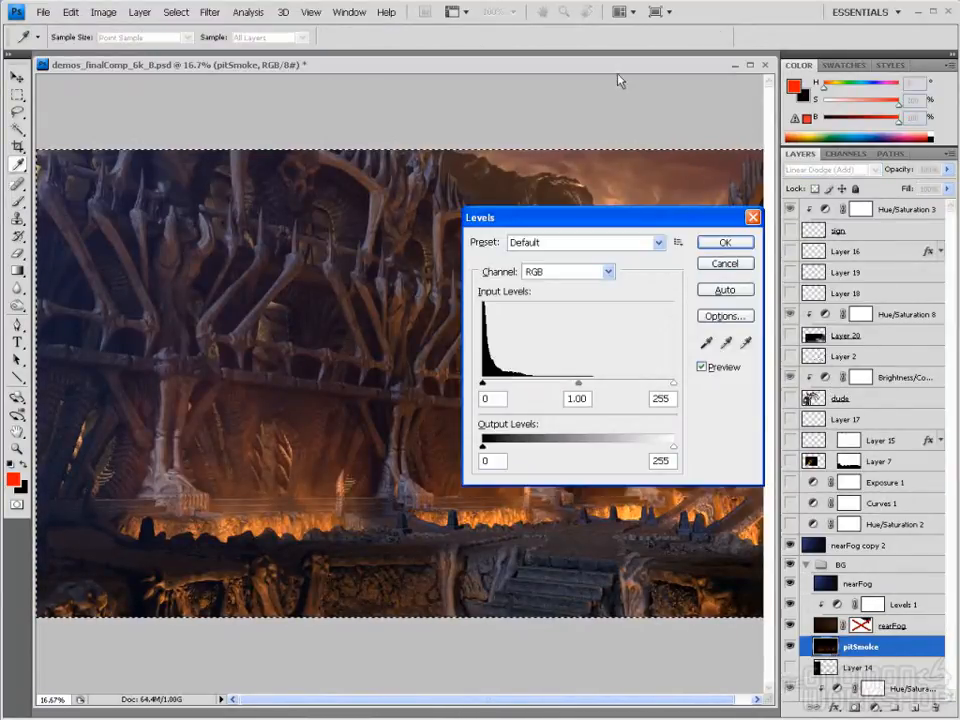
drag(590, 224, 671, 80)
drag(755, 239, 625, 243)
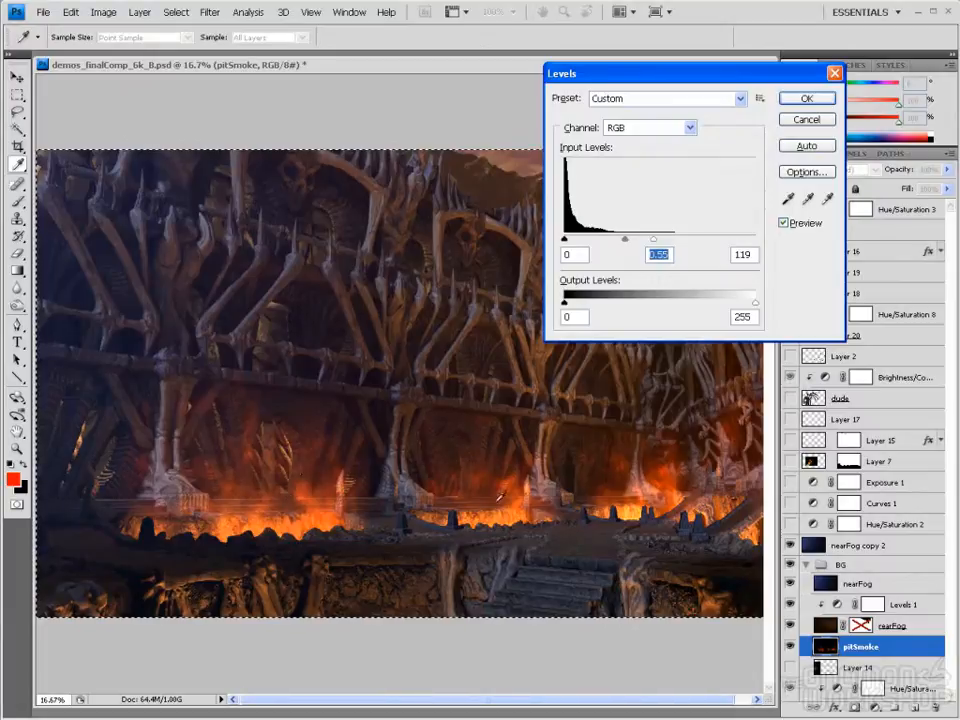
mouse_move(564, 240)
mouse_down()
mouse_move(578, 243)
mouse_move(568, 250)
mouse_move(581, 241)
mouse_up()
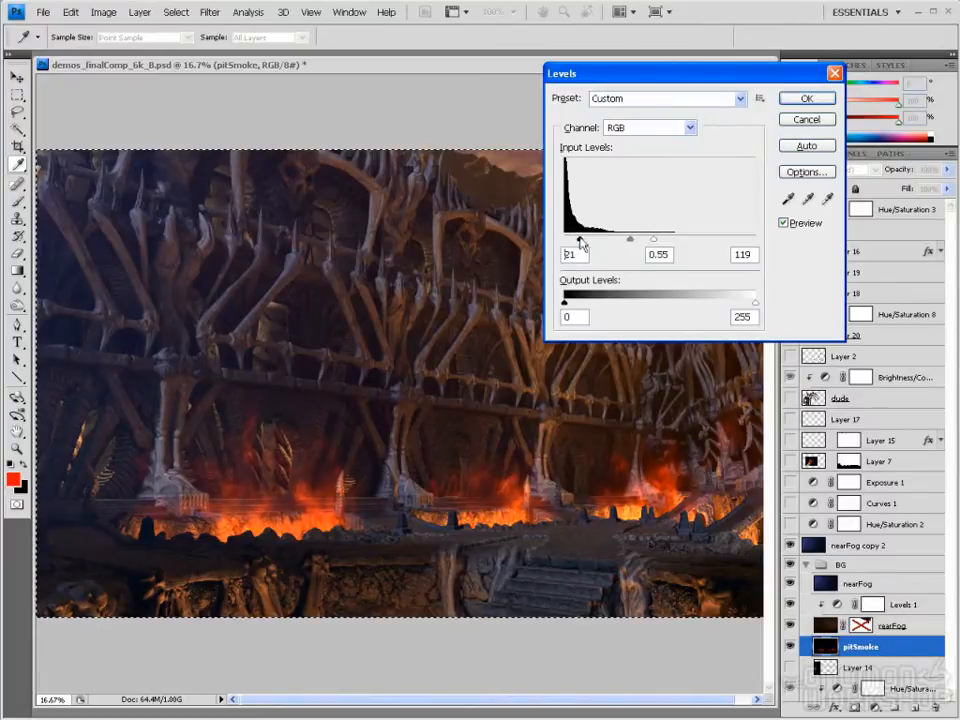
click(807, 99)
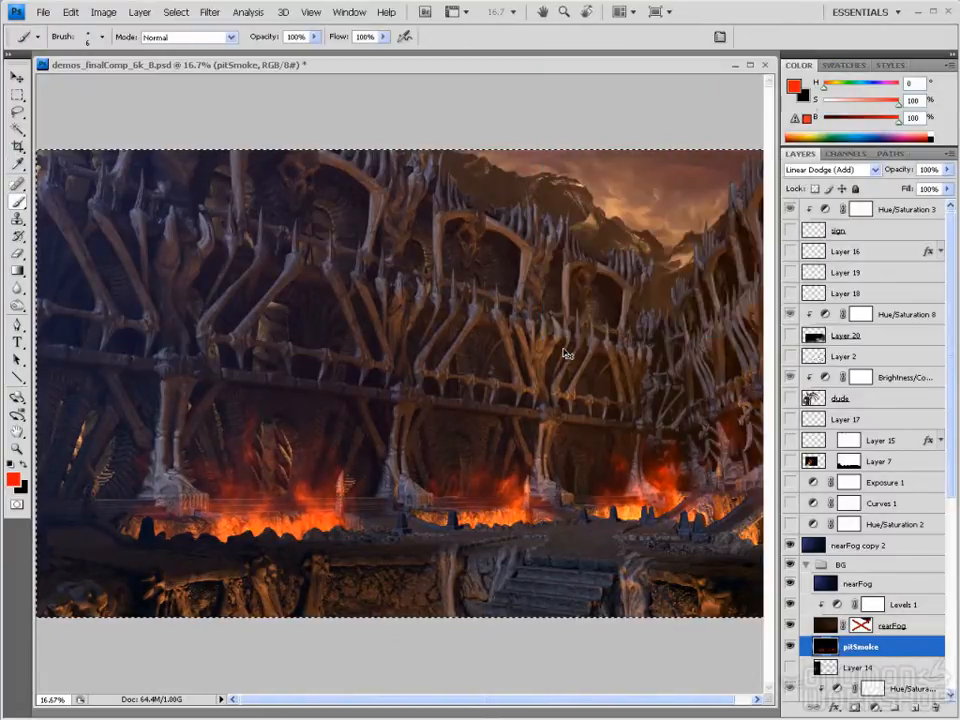
Try a Hue/Saturation adjustment on the pitSmoke layer with saturation -26 and a hue of +7
key(ctrl+u)
mouse_move(583, 358)
mouse_down()
mouse_move(555, 358)
mouse_move(564, 358)
mouse_up()
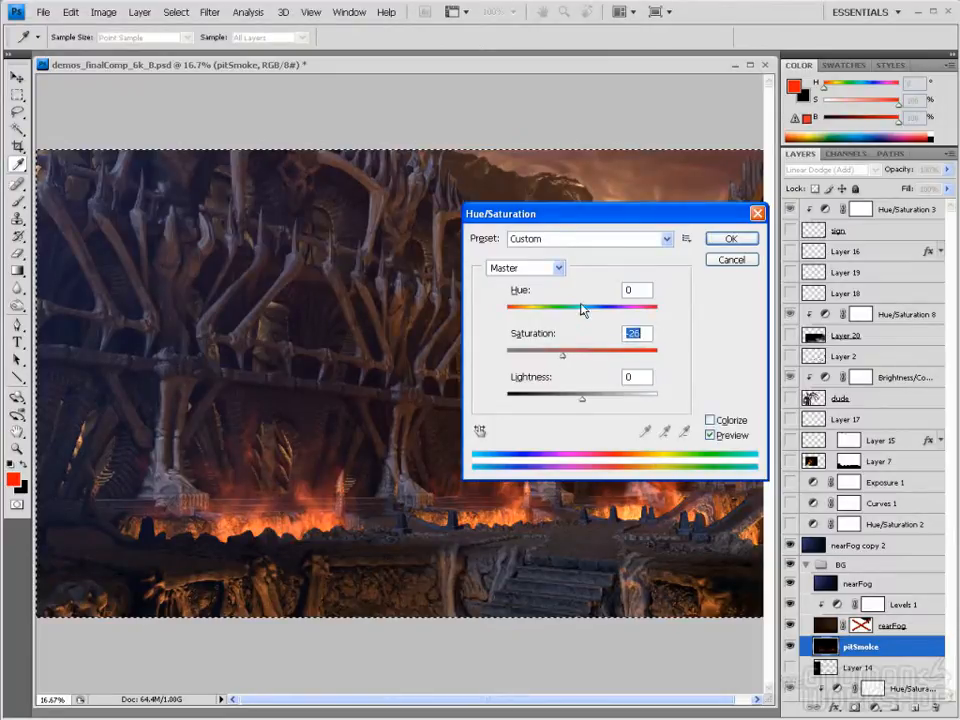
mouse_move(581, 311)
mouse_down()
mouse_move(577, 318)
mouse_move(590, 318)
mouse_up()
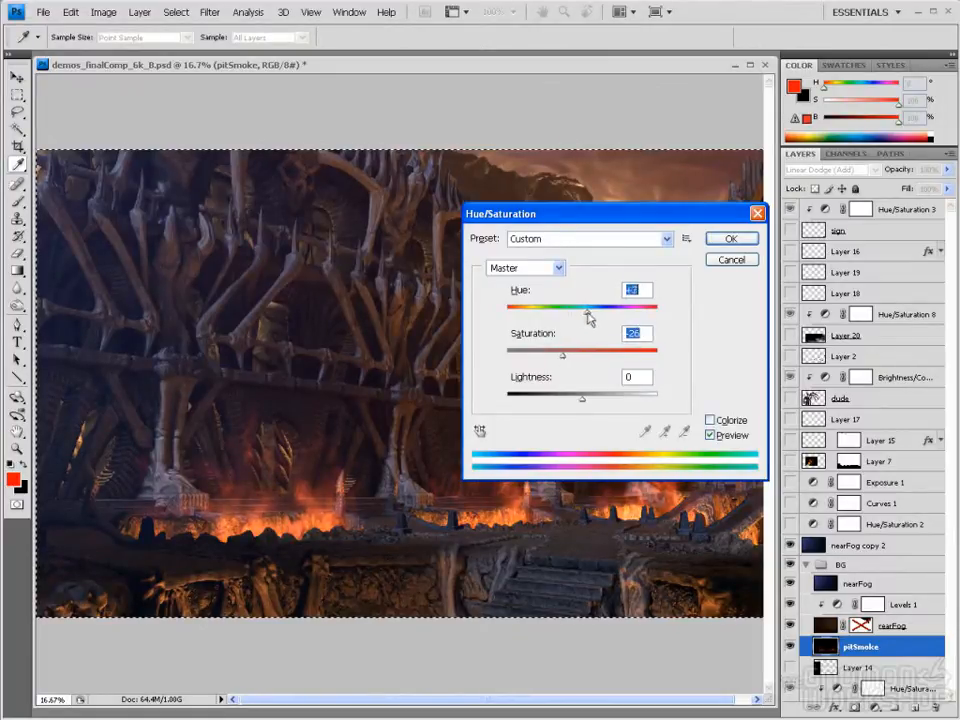
click(733, 238)
key(b)
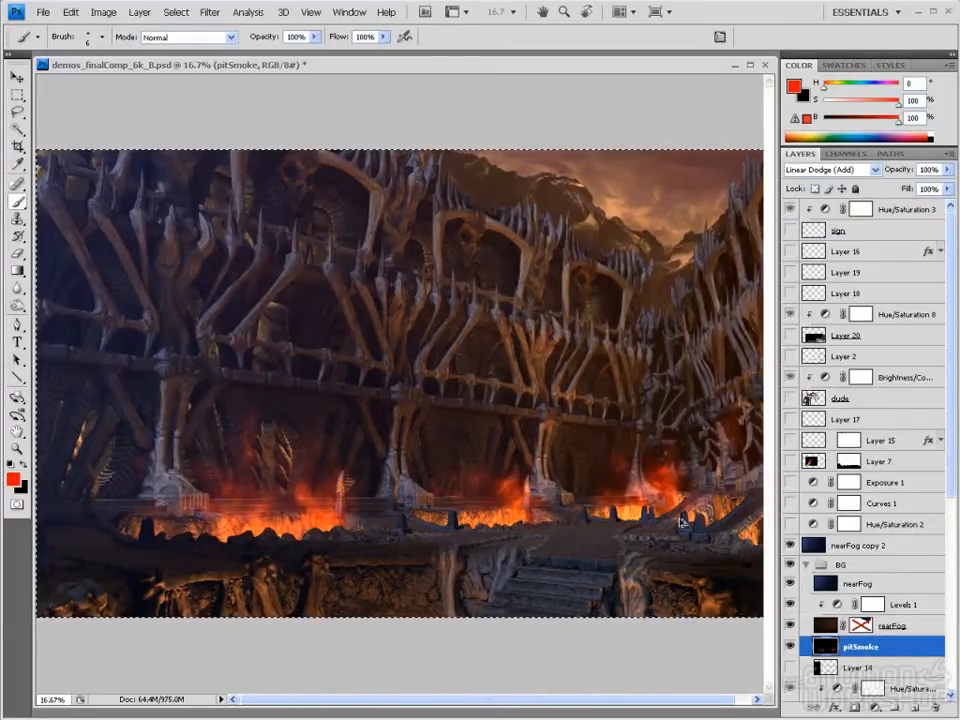
Try the pitSmoke layer in the blend modes from Lighter Color through Pin Light, and return it to Linear Dodge (Add)
key(shift+plus)
key(shift+plus)
key(shift+plus)
key(shift+plus)
key(shift+plus)
key(shift+plus)
key(shift+plus)
key(shift+plus)
key(shift+minus)
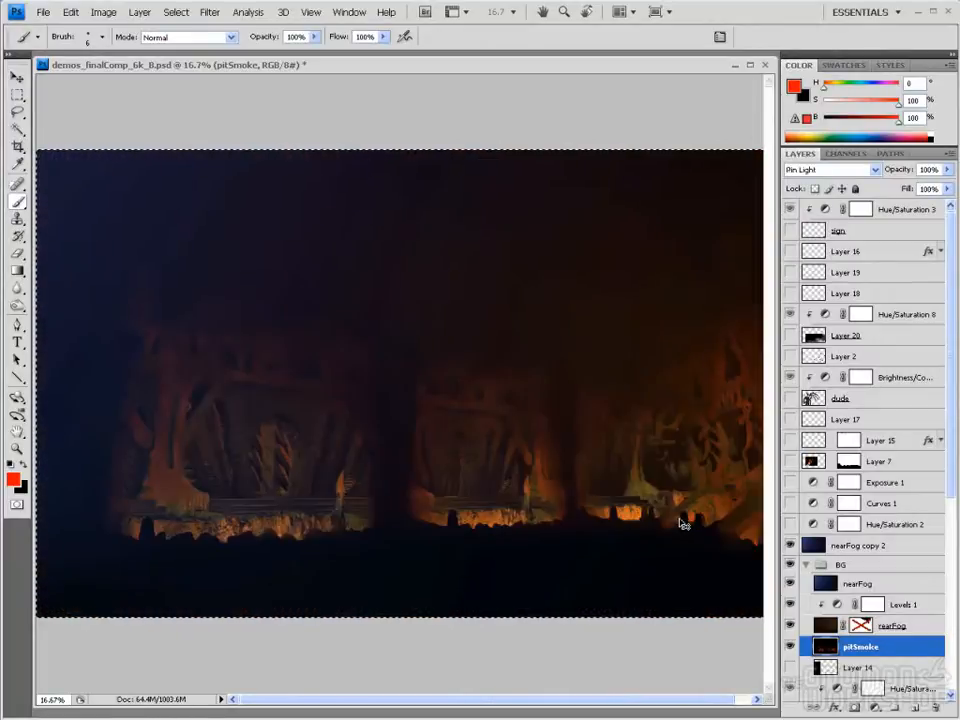
key(shift+plus)
key(shift+minus)
key(shift+minus)
key(shift+minus)
key(shift+minus)
key(shift+minus)
key(shift+minus)
key(shift+minus)
key(shift+minus)
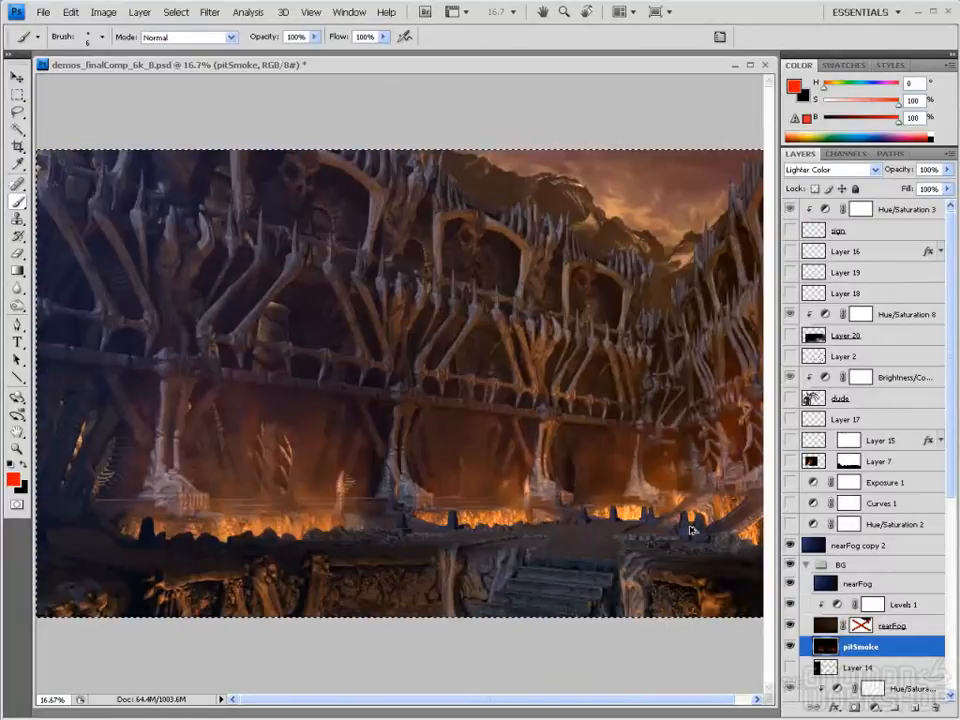
key(shift+plus)
key(shift+plus)
key(shift+minus)
key(shift+minus)
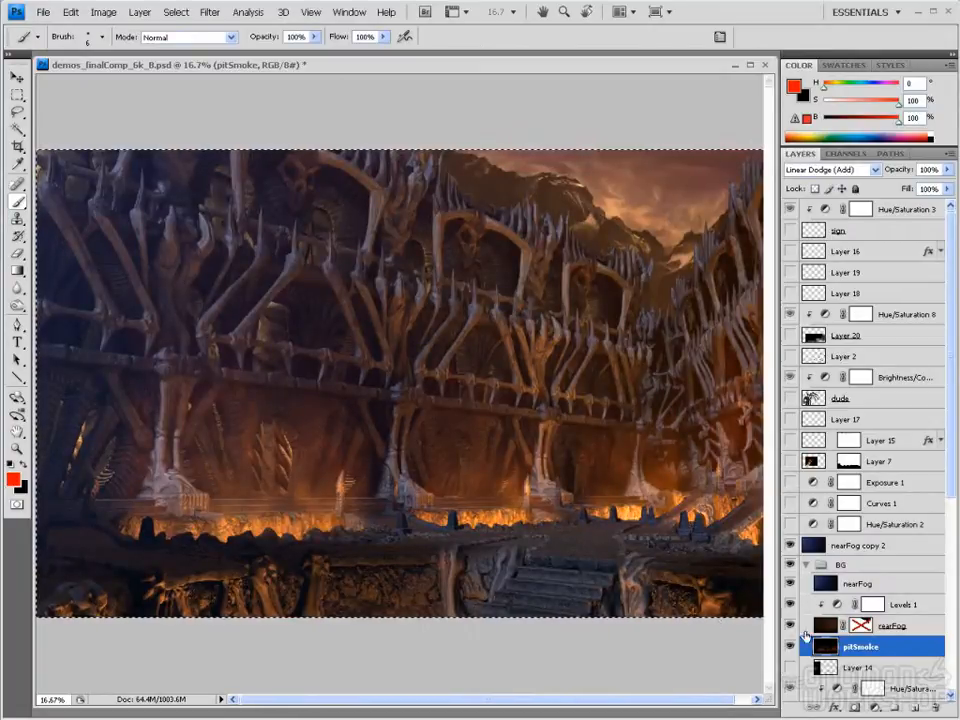
Toggle the pitSmoke, rearFog and nearFog layers off and on to compare each one's effect, leaving all visible
click(793, 649)
click(793, 649)
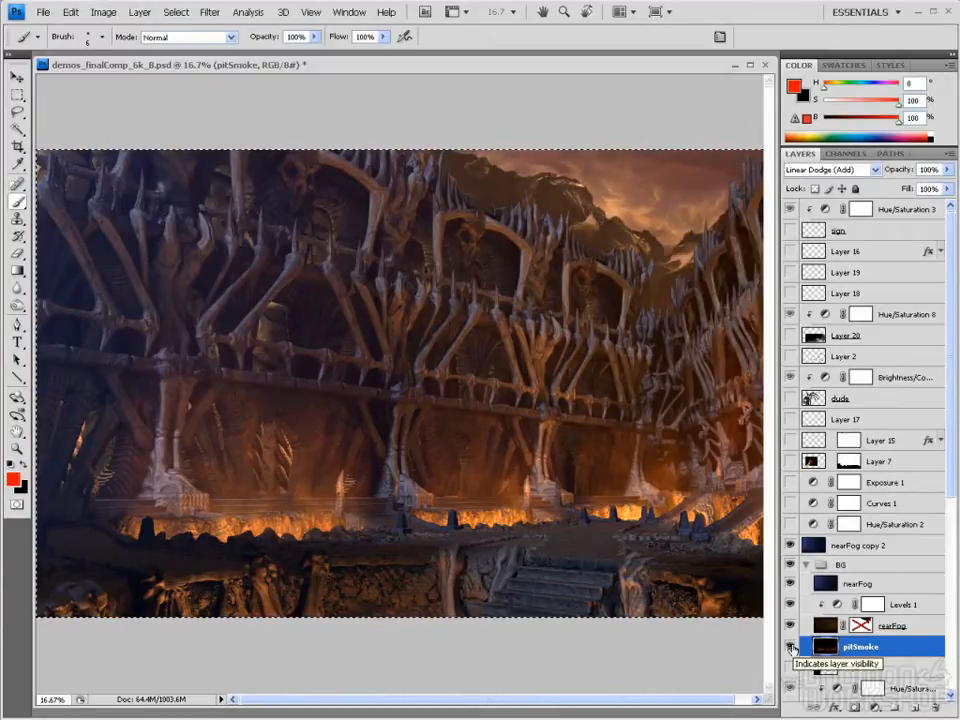
click(790, 626)
click(789, 626)
click(789, 584)
click(789, 584)
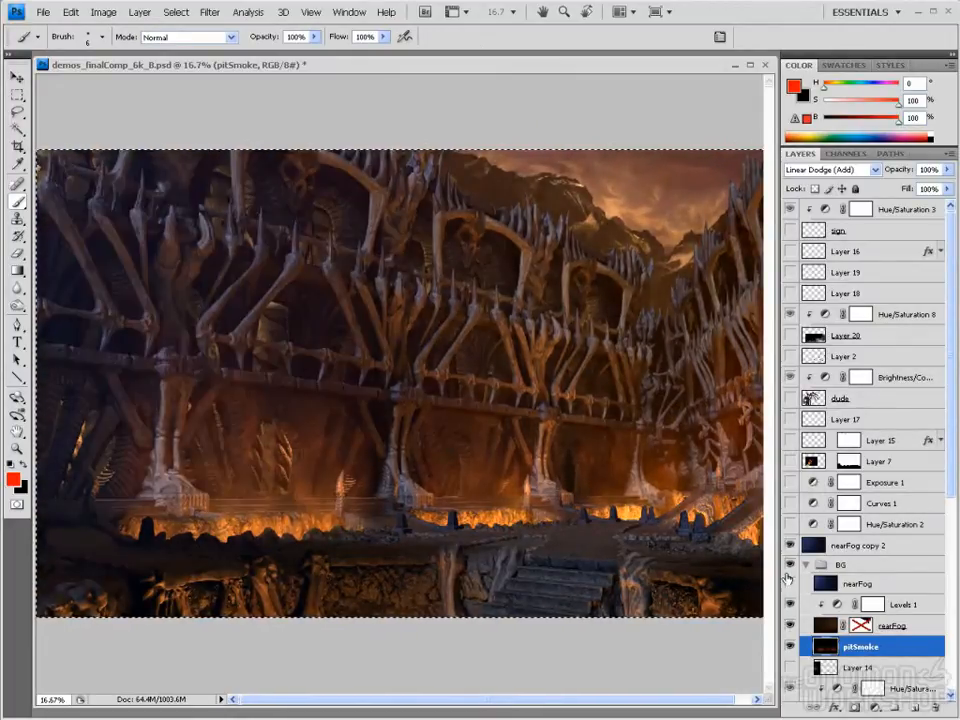
click(790, 647)
click(790, 647)
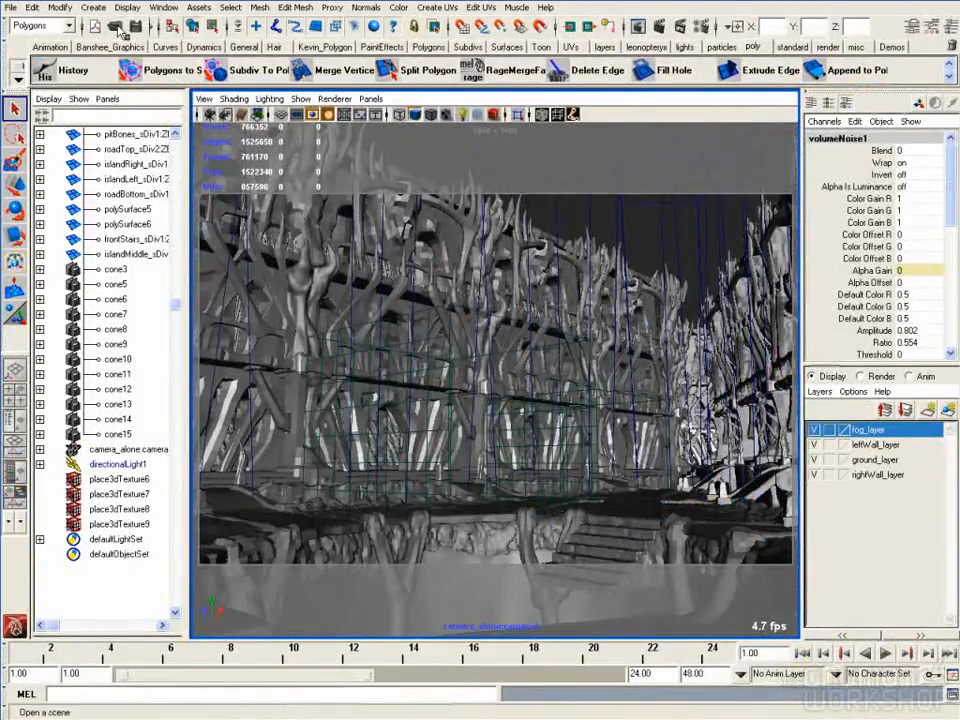
Switch to Maya and open the scene testLighting_027_Zdepth.mb without saving changes to the current scene
click(115, 26)
click(737, 586)
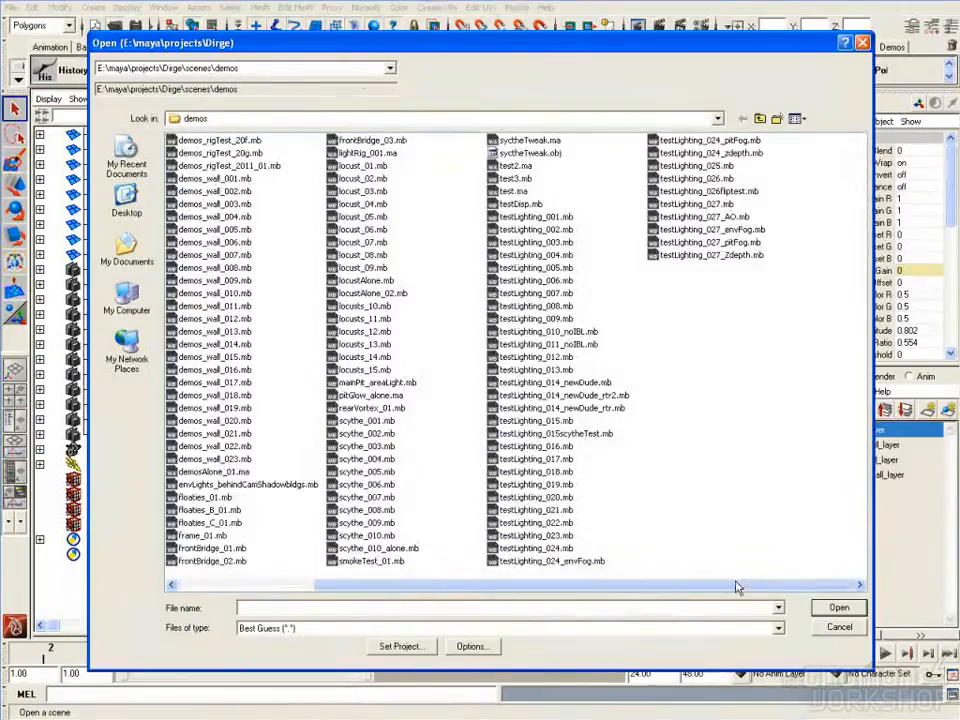
click(710, 255)
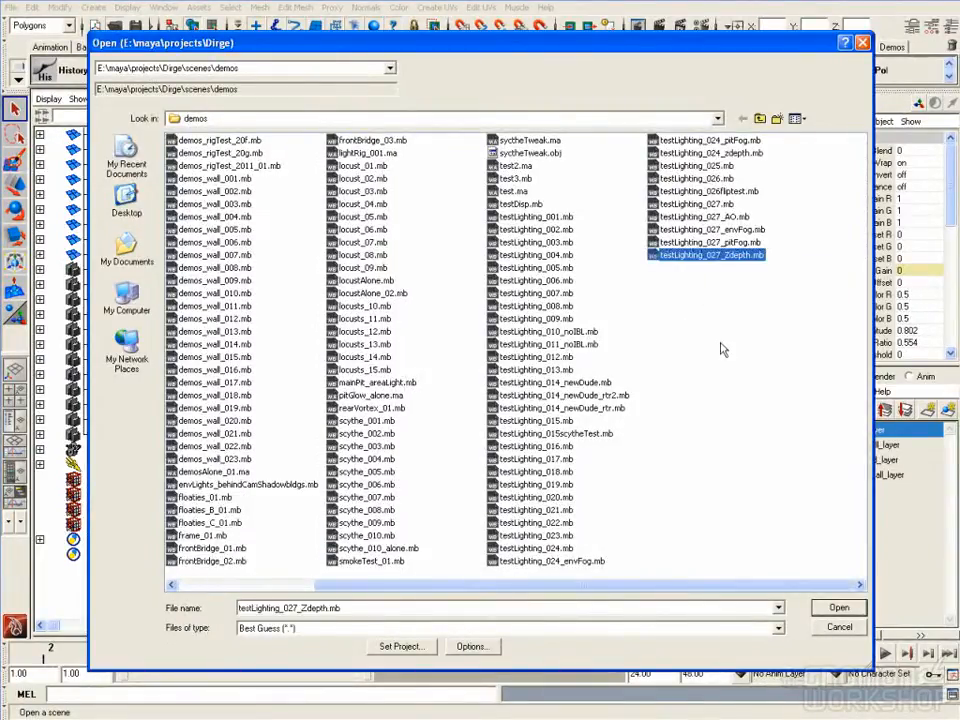
double_click(695, 256)
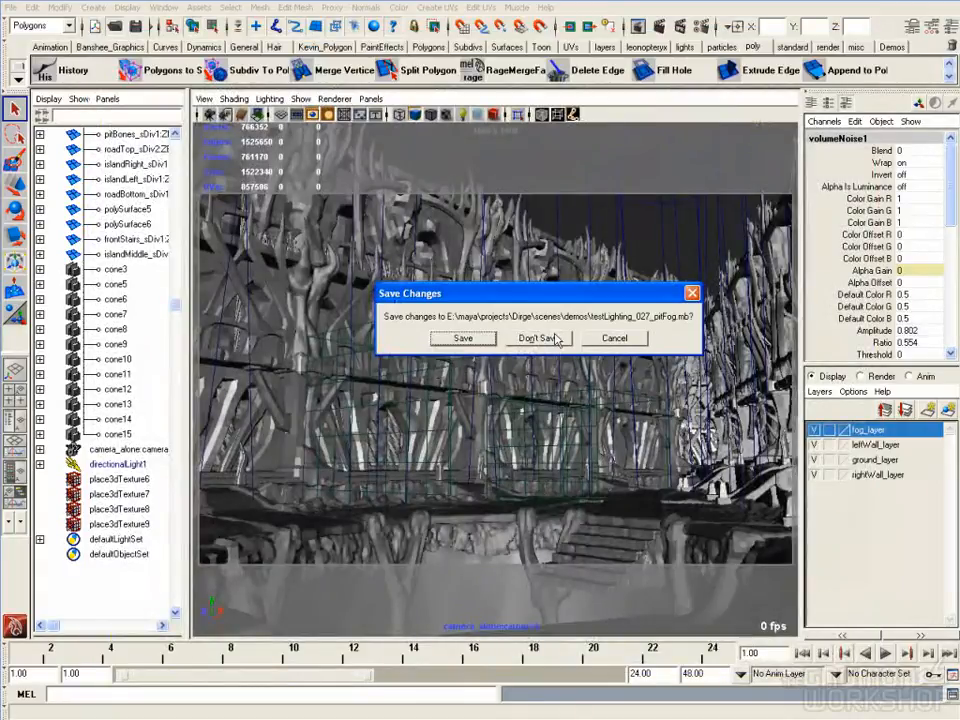
click(540, 336)
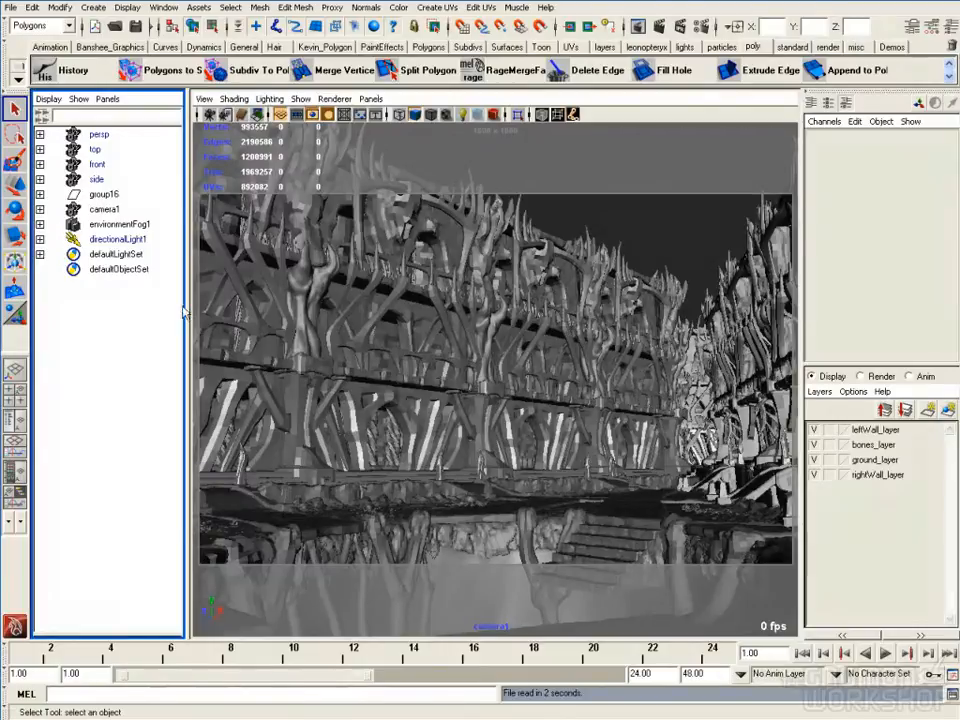
Inspect the material attributes of the upper-level panel mesh on the left wall
click(416, 342)
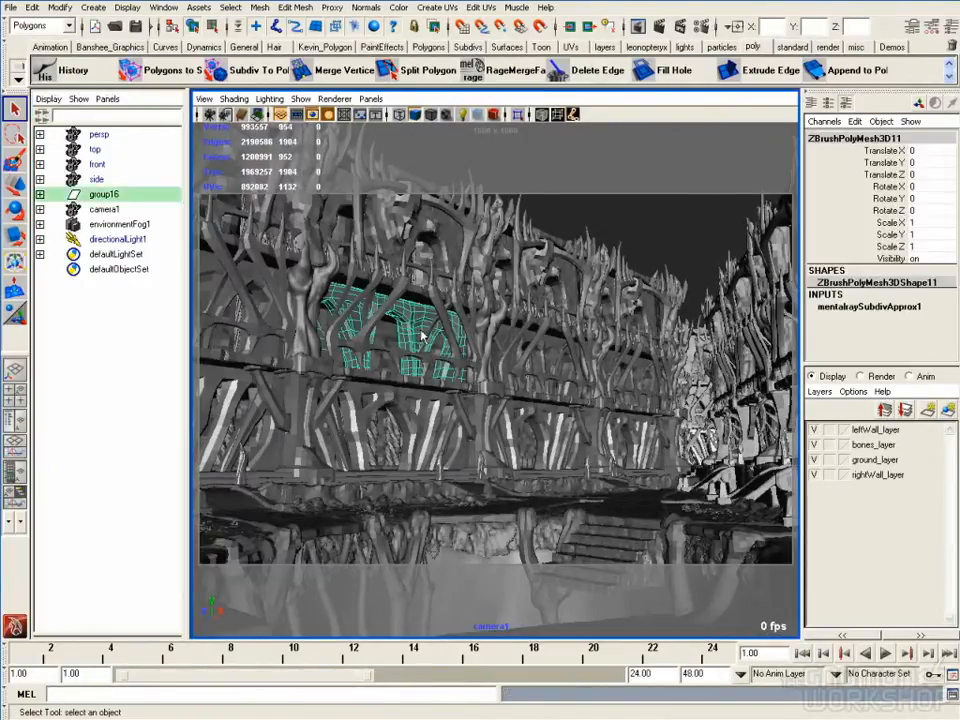
key(ctrl+a)
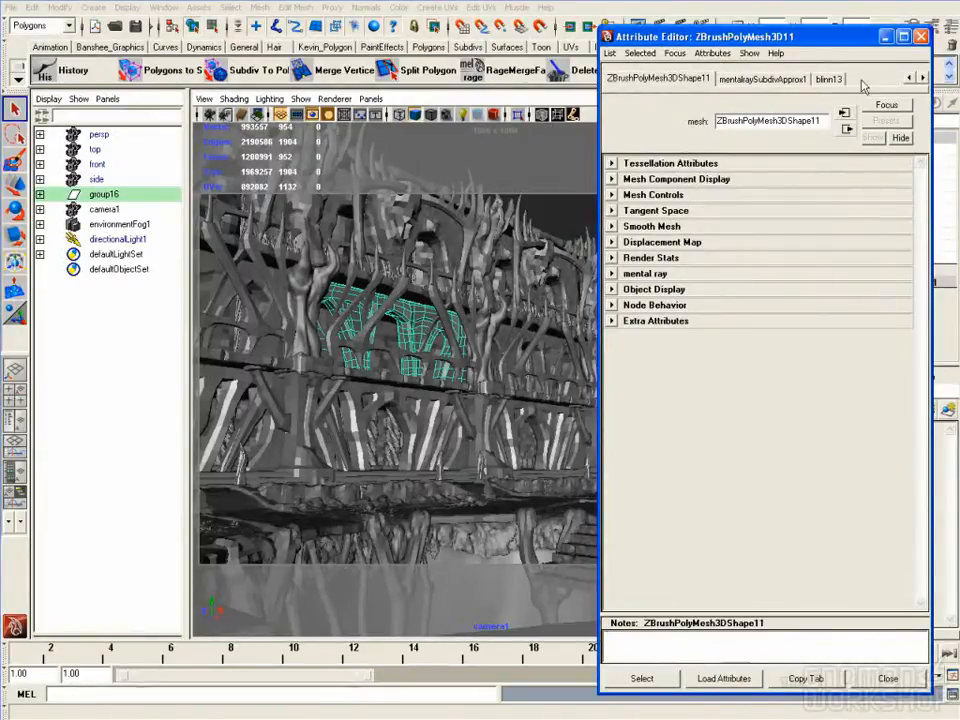
click(829, 79)
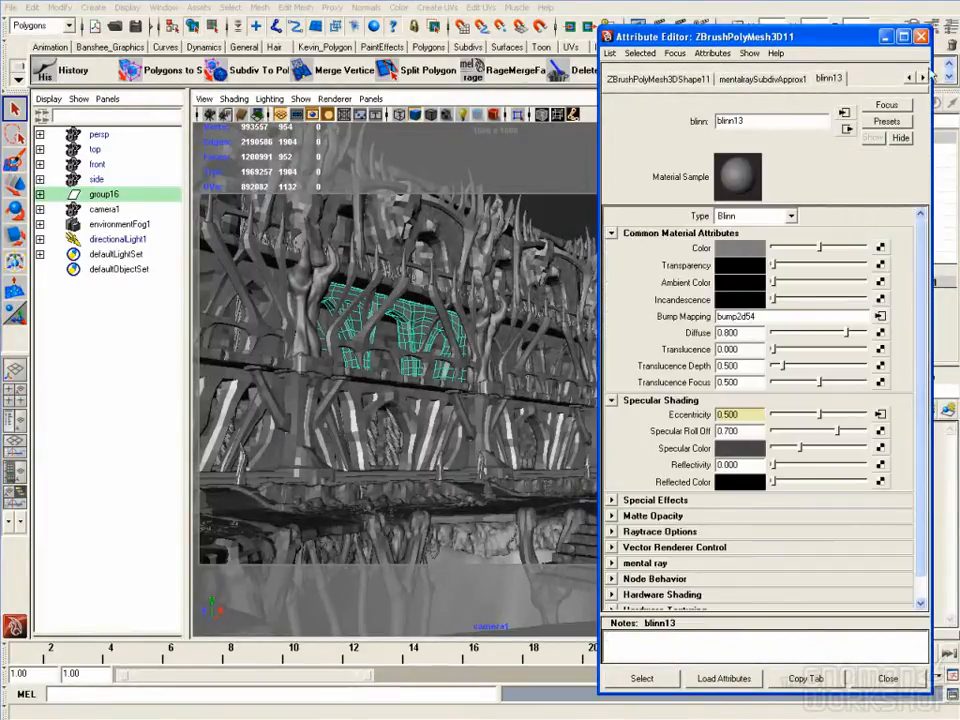
key(ctrl+a)
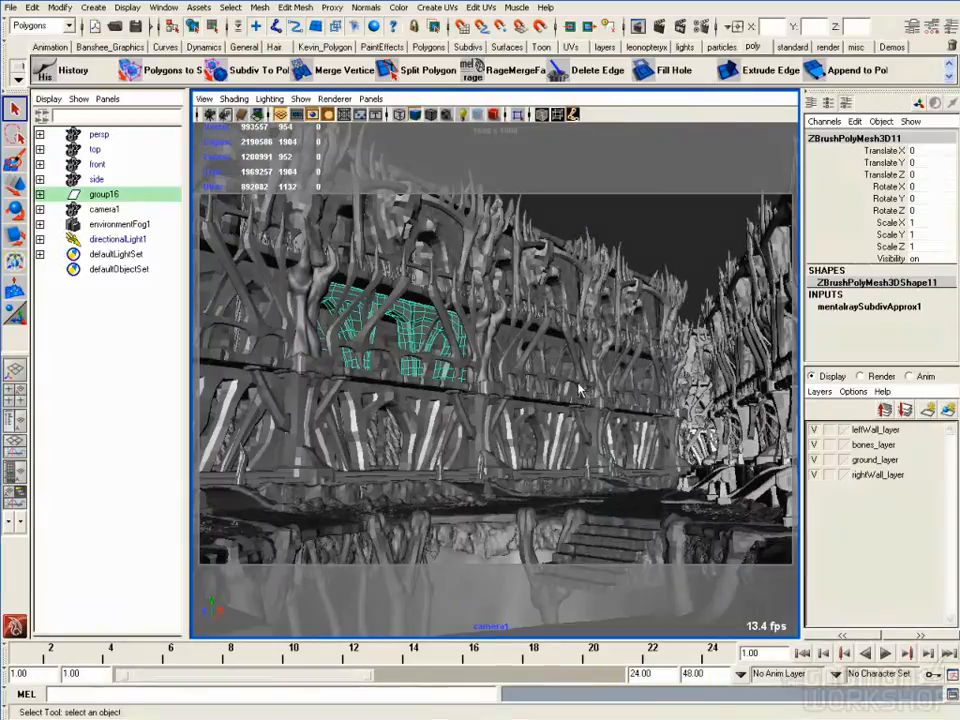
Select environmentFog1 and examine it in wireframe at the grid origin in the perspective view
click(110, 239)
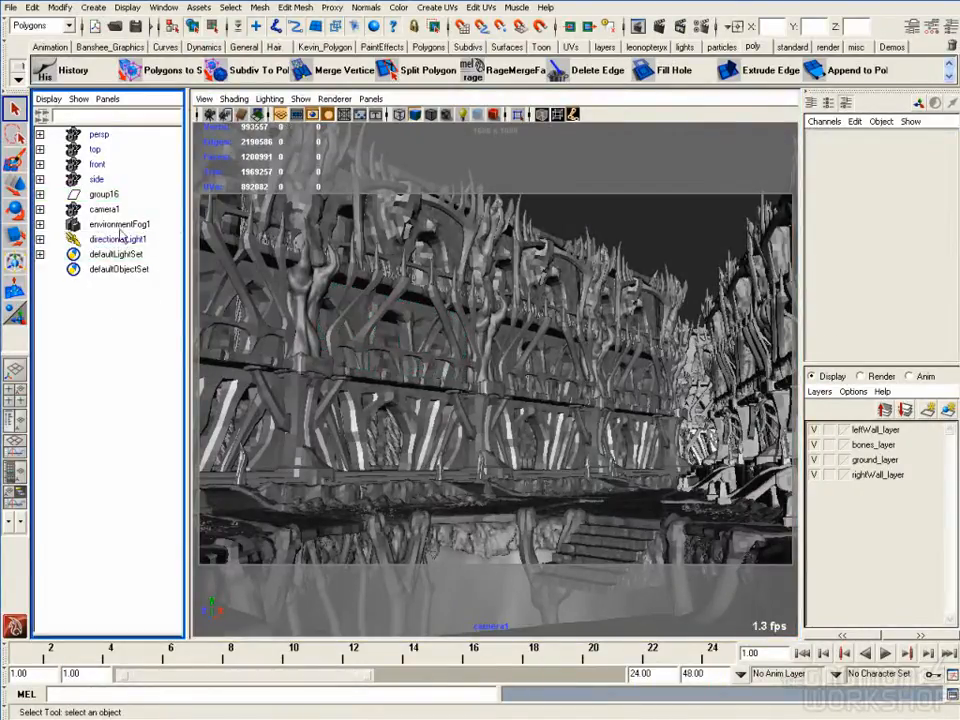
click(120, 224)
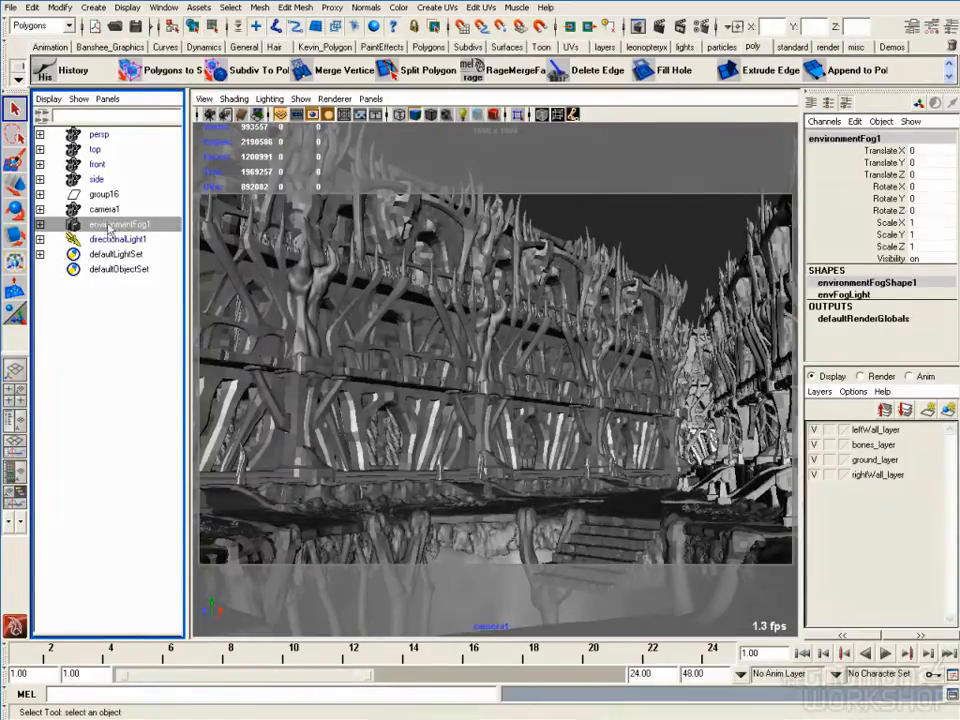
key(space)
alt+drag(460, 280, 485, 388)
alt+right_drag(485, 388, 424, 381)
alt+middle_drag(424, 381, 465, 304)
key(4)
alt+drag(463, 400, 452, 300)
scroll(470, 320, up, 5)
mouse_move(467, 343)
alt+mouse_down()
mouse_move(482, 338)
mouse_move(473, 340)
alt+mouse_up()
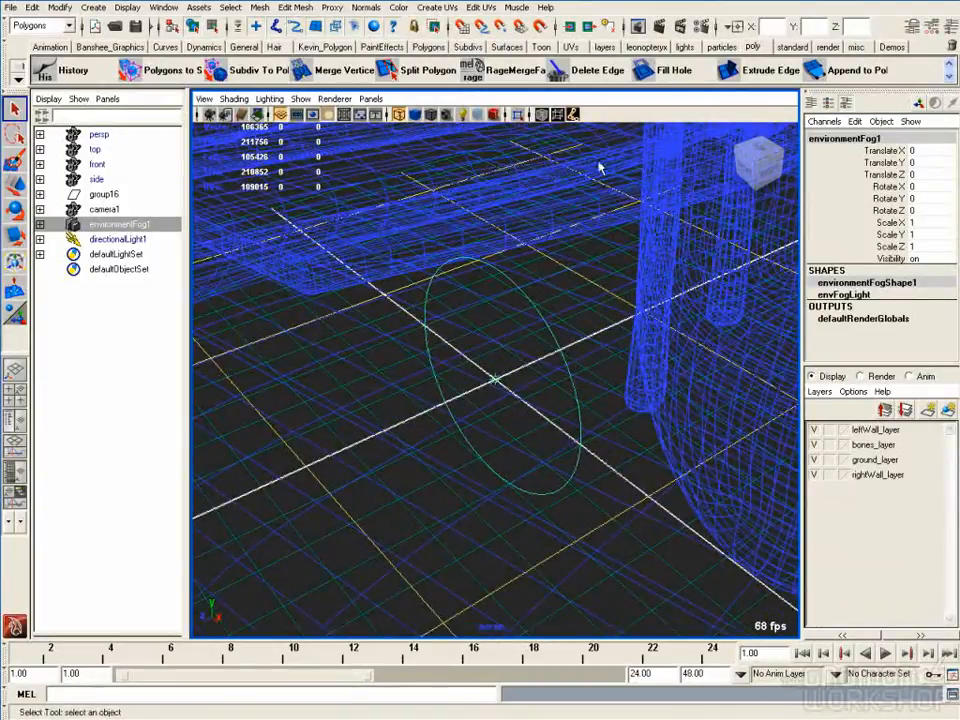
Set the renderer to Maya Software to examine its environment fog options, and return it to mental ray
click(703, 30)
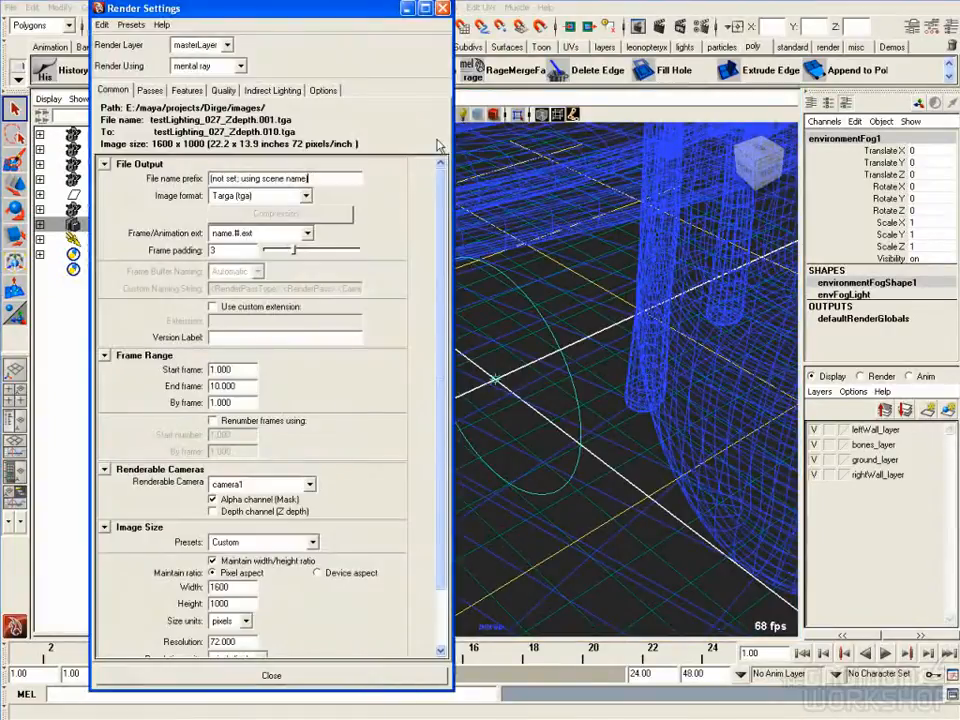
click(228, 66)
click(220, 108)
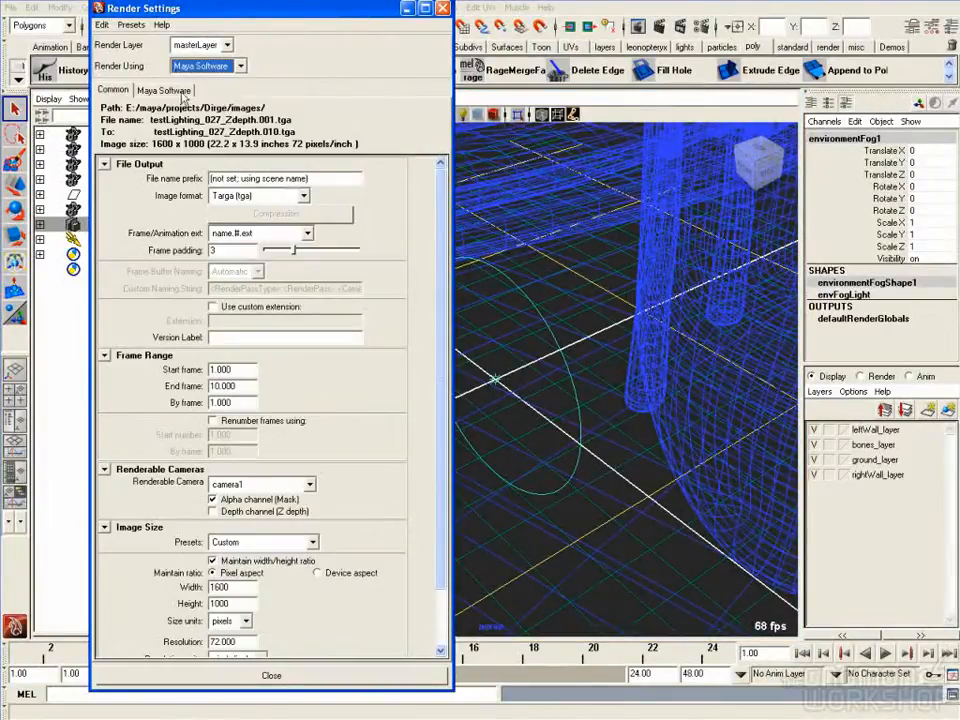
click(163, 89)
click(150, 460)
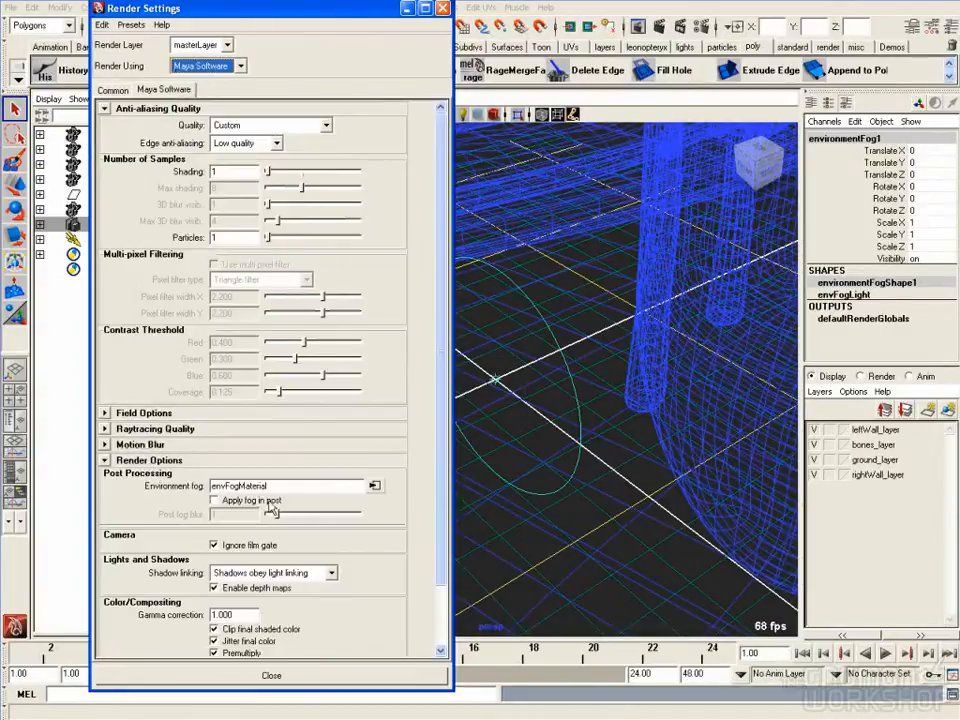
click(236, 66)
click(230, 106)
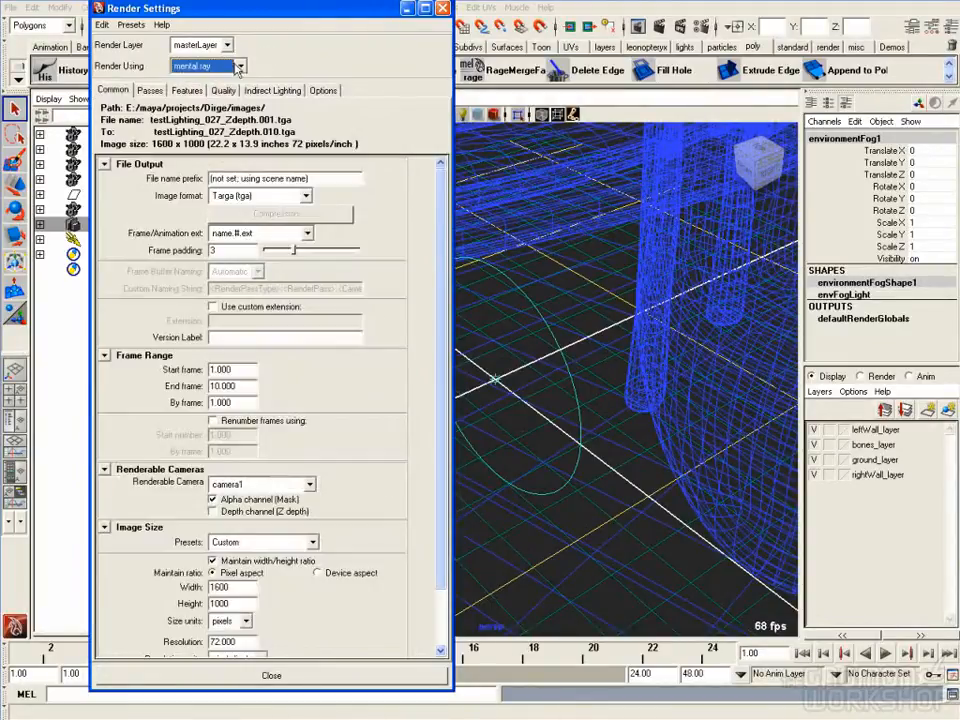
click(441, 8)
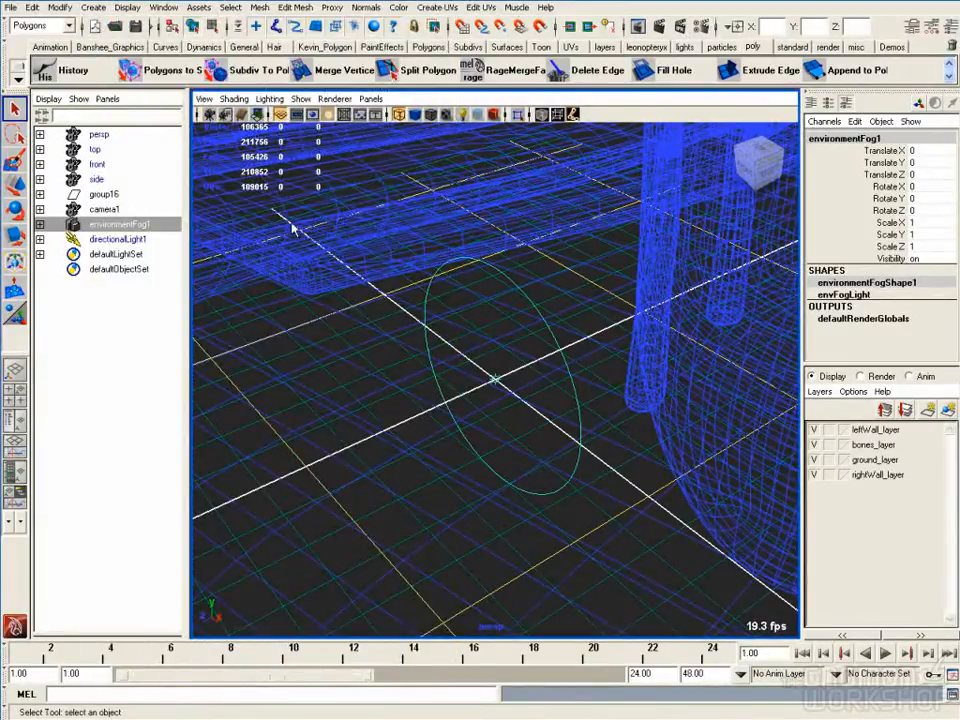
Examine the whole shaded environment in the perspective view, from the front blocks to the walls and pits
alt+drag(354, 236, 401, 328)
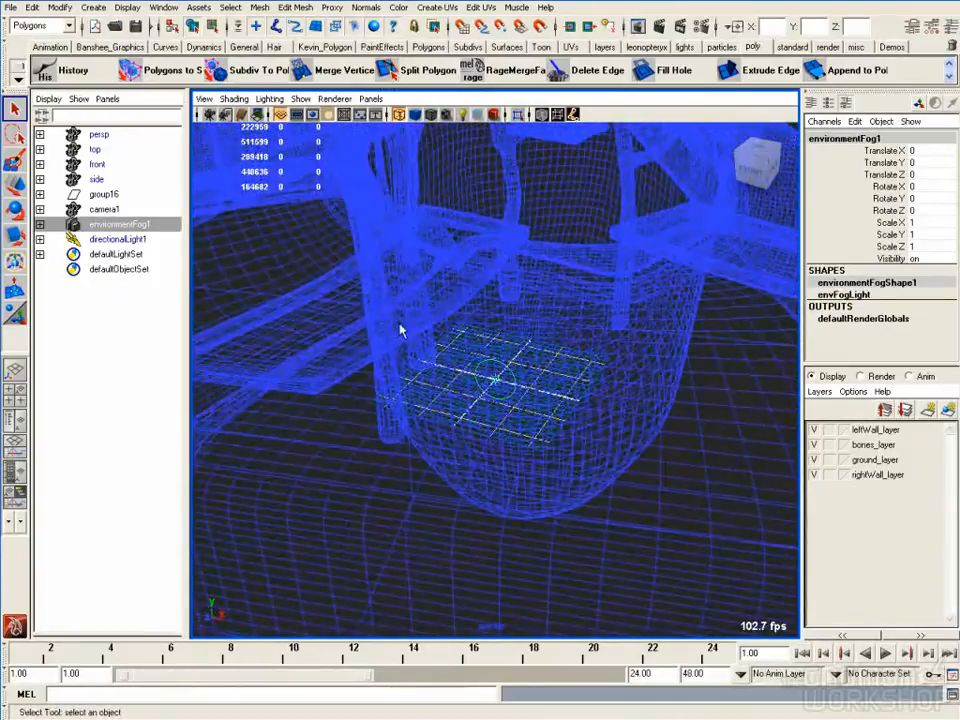
key(f)
alt+right_drag(512, 333, 583, 317)
alt+middle_drag(583, 317, 516, 279)
alt+right_drag(516, 279, 386, 386)
alt+drag(386, 386, 429, 450)
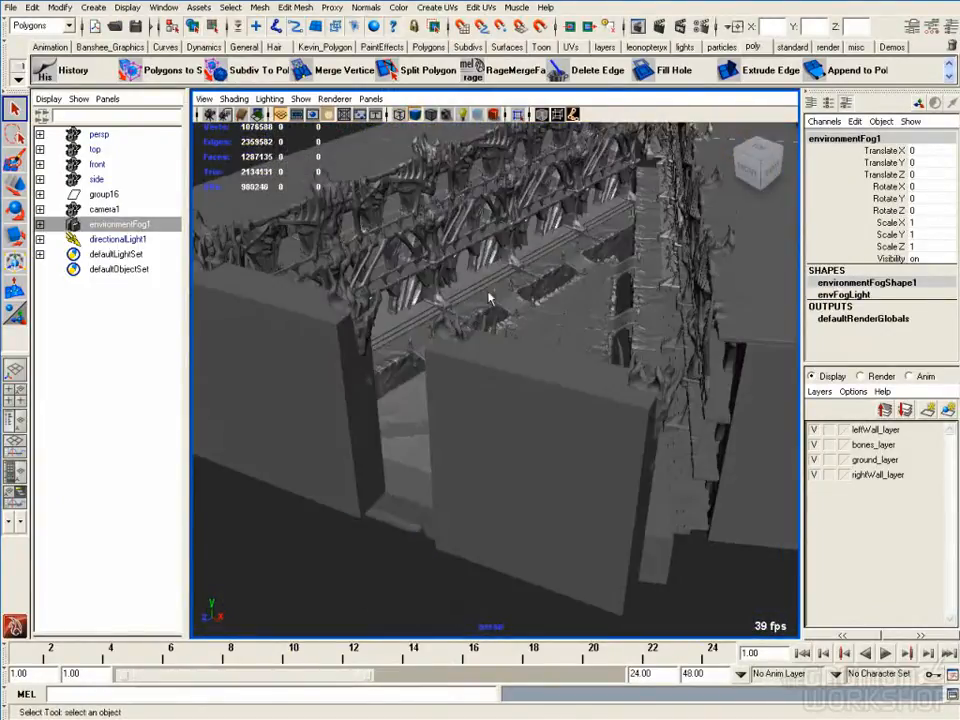
alt+right_drag(429, 450, 461, 364)
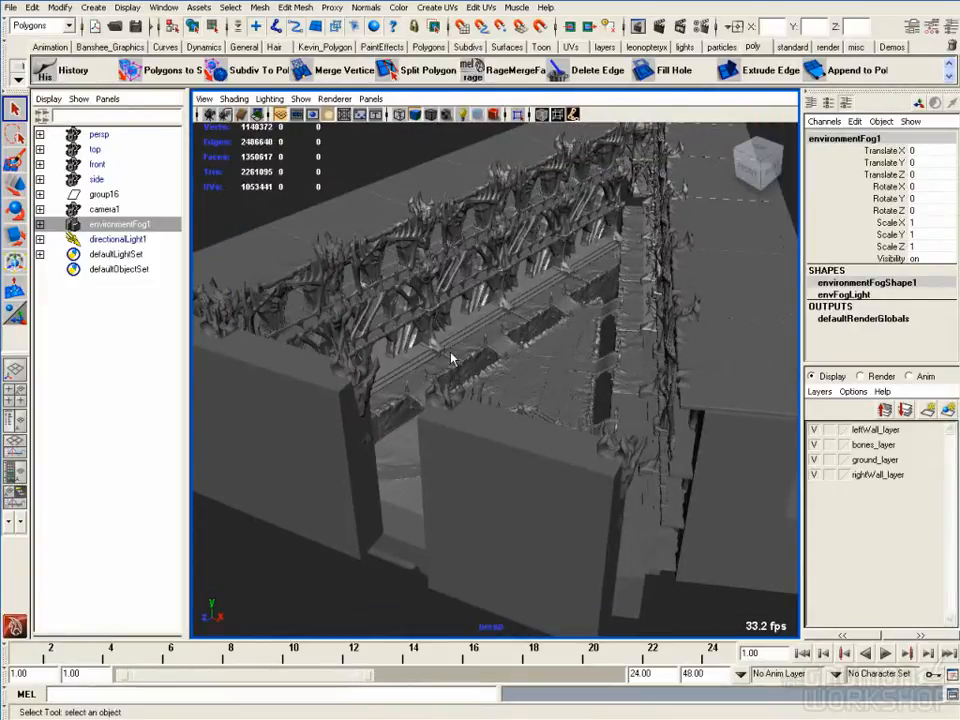
alt+drag(450, 339, 528, 307)
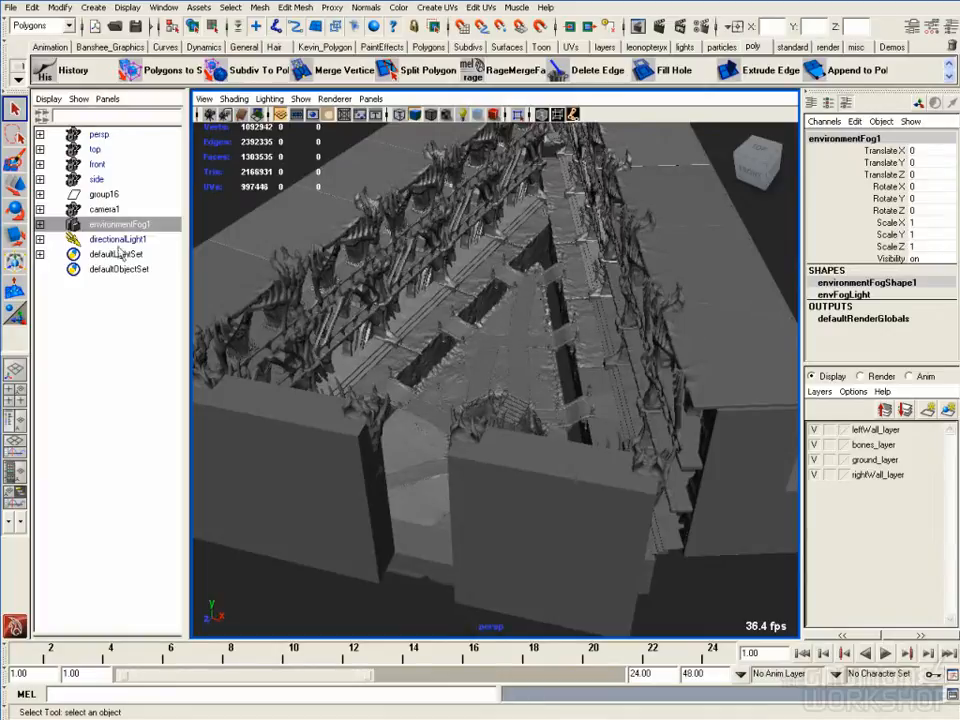
Inspect the transform, shape and envFogLight attributes of environmentFog1
click(126, 225)
key(ctrl+a)
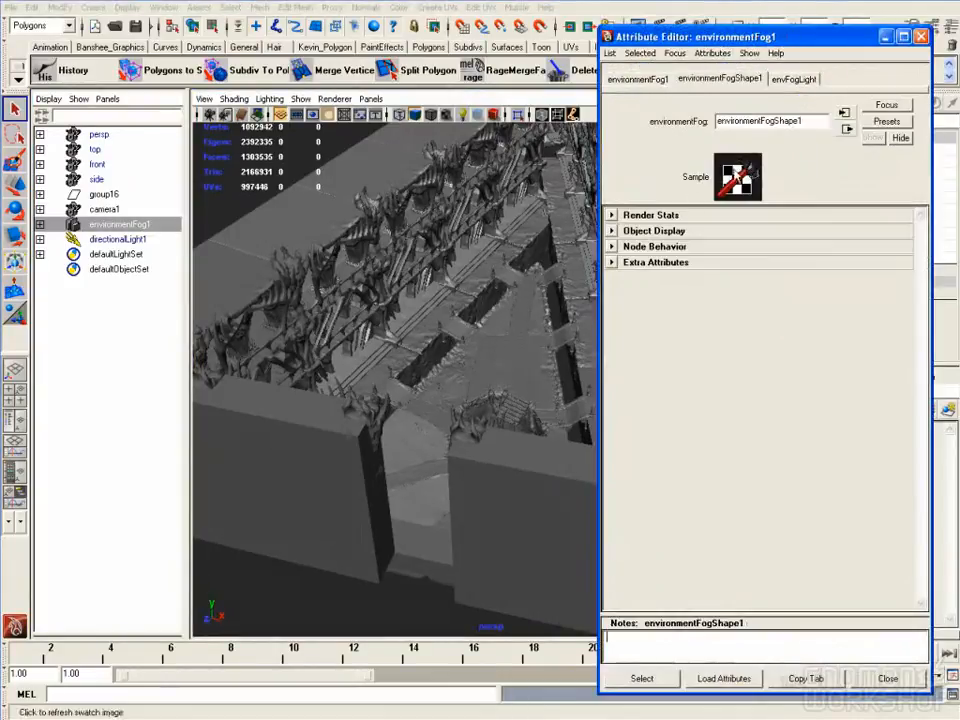
click(645, 80)
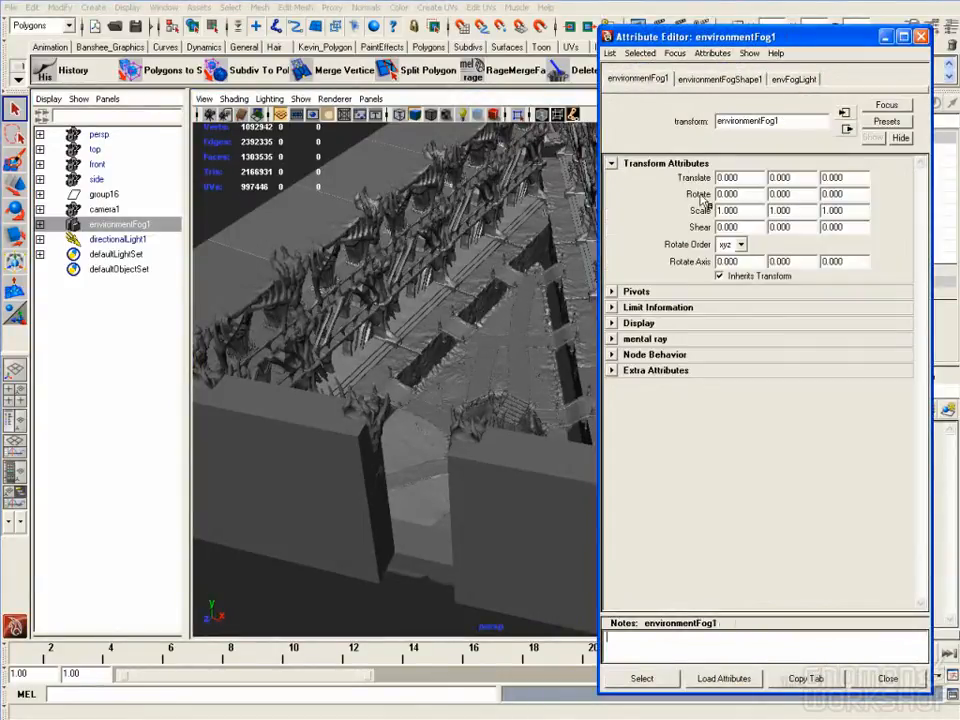
click(712, 79)
click(800, 79)
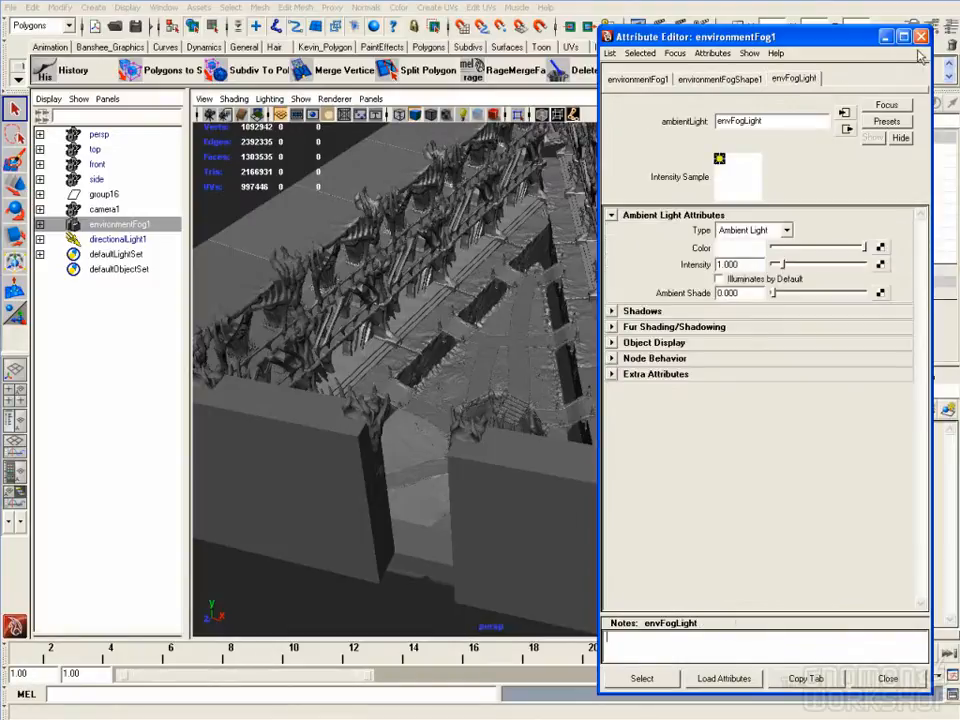
click(921, 36)
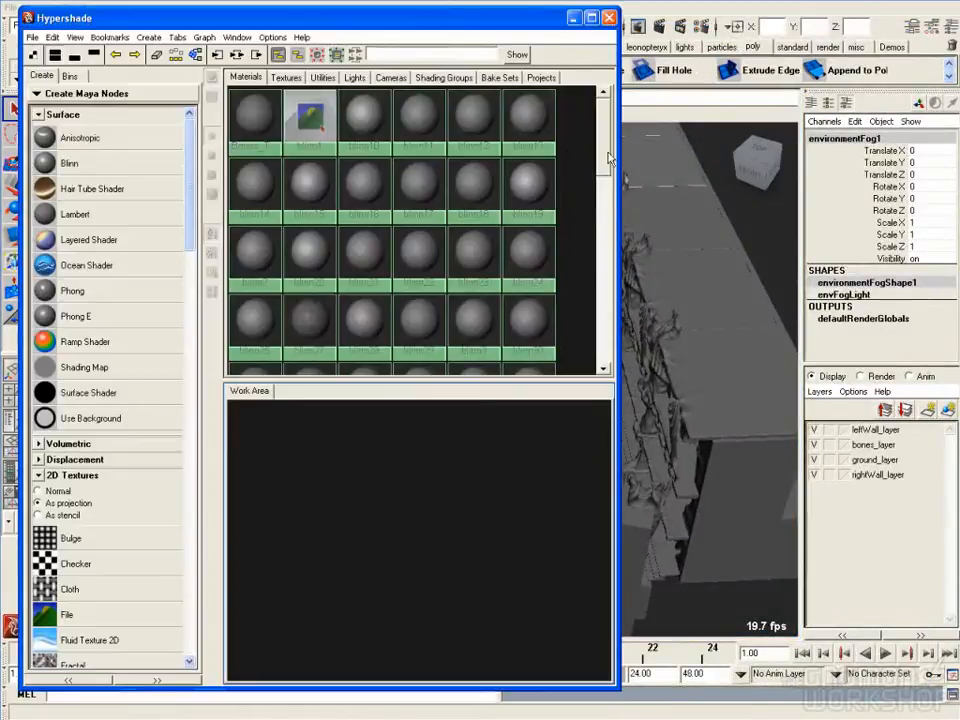
Find envFogMaterial among the scene's materials, open its fog attributes, and close Hypershade
drag(606, 240, 606, 330)
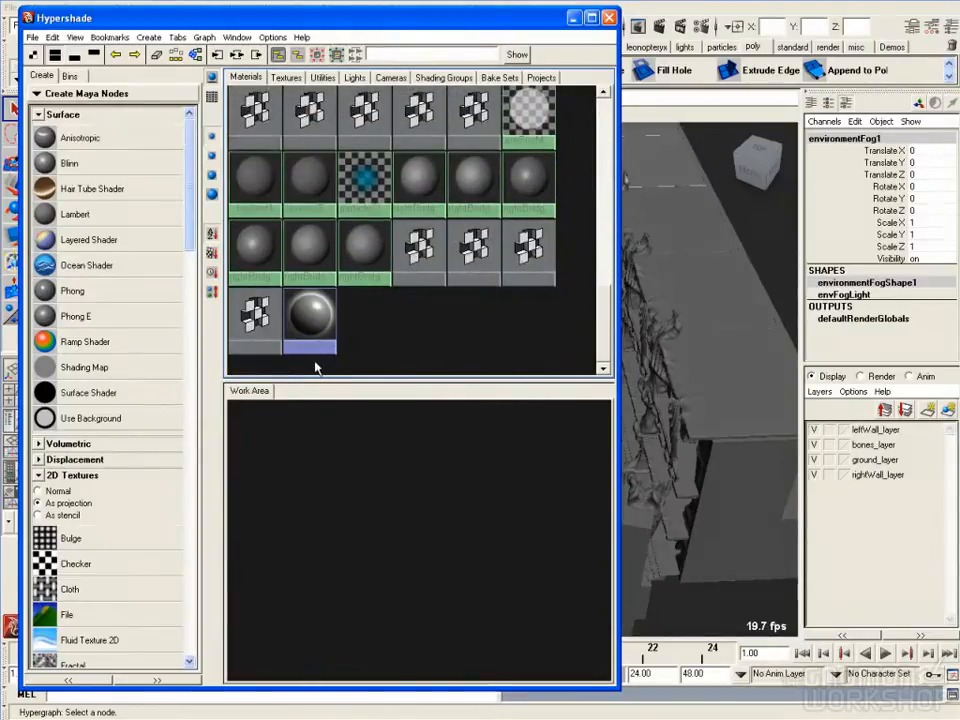
click(527, 118)
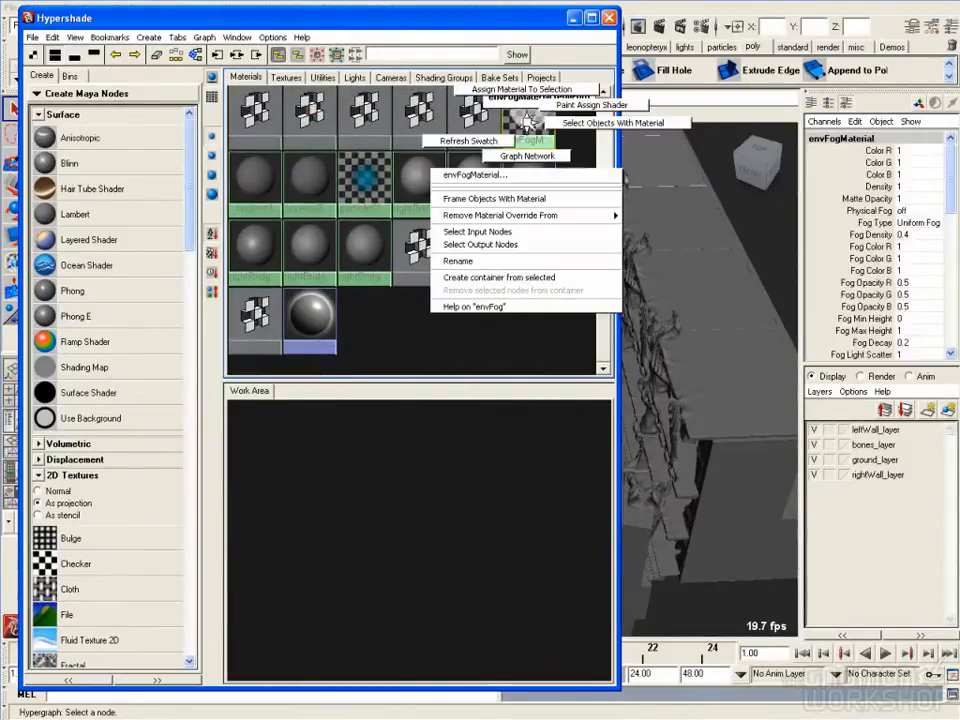
double_click(527, 118)
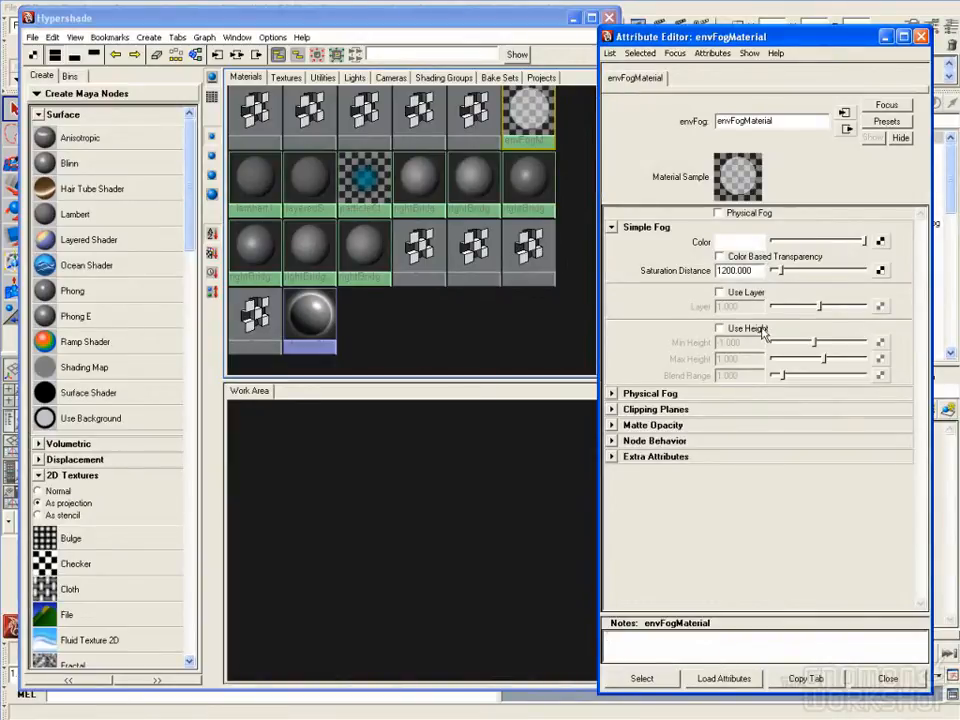
double_click(751, 271)
click(527, 19)
click(605, 17)
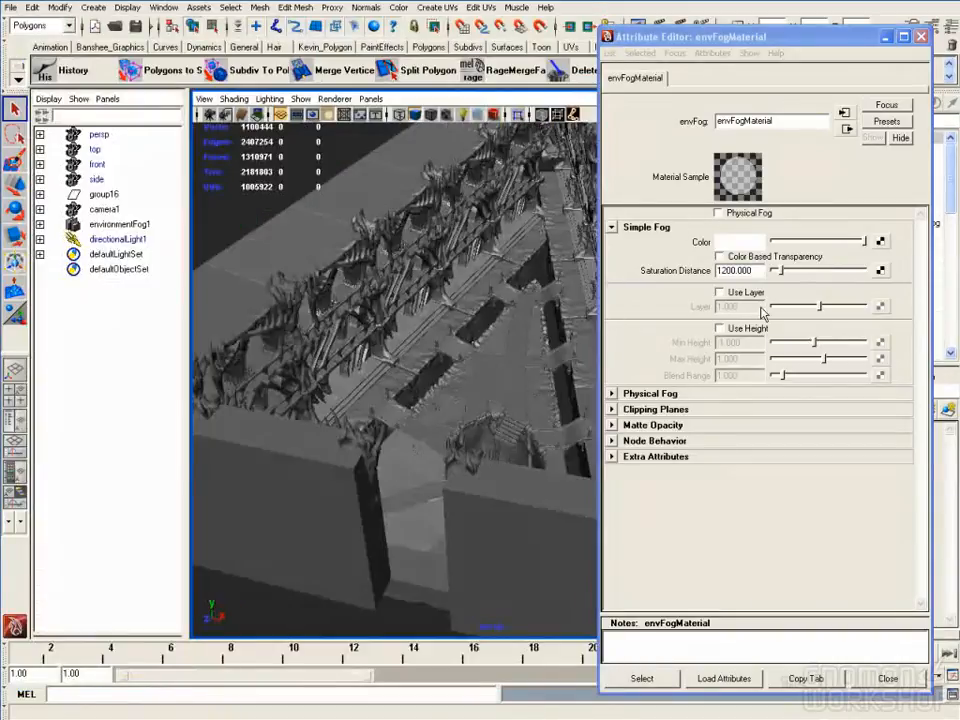
Examine the Saturation Distance in envFogMaterial's Simple Fog settings, and close its attributes
click(756, 261)
click(748, 260)
drag(752, 271, 702, 271)
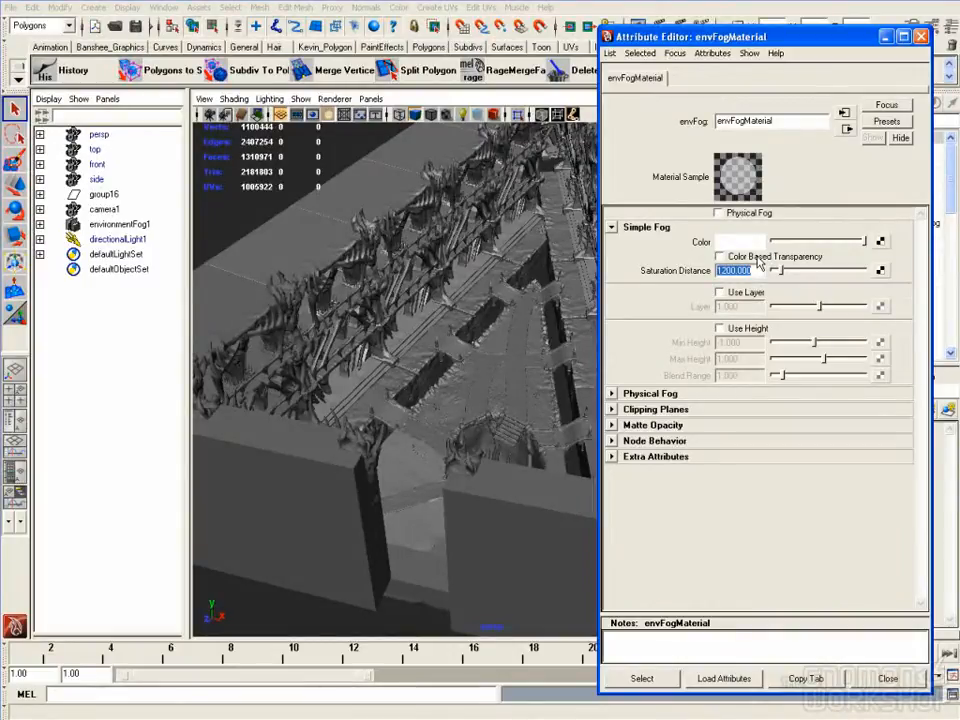
click(920, 36)
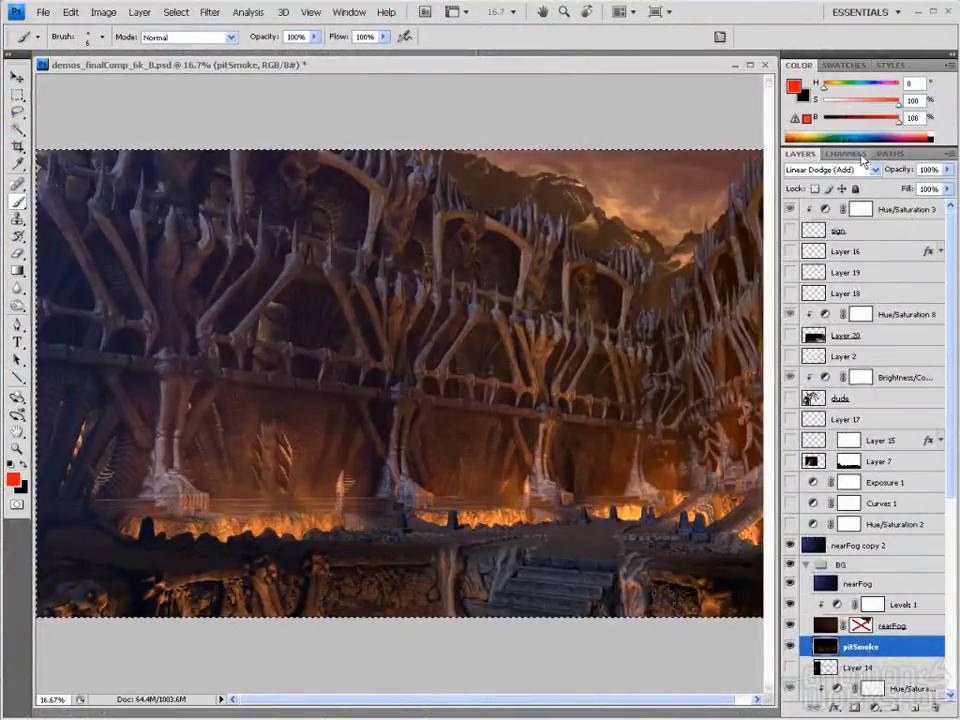
Switch to Photoshop and view the Alpha 1, demos and zdepth channels of the painting one after another
click(858, 155)
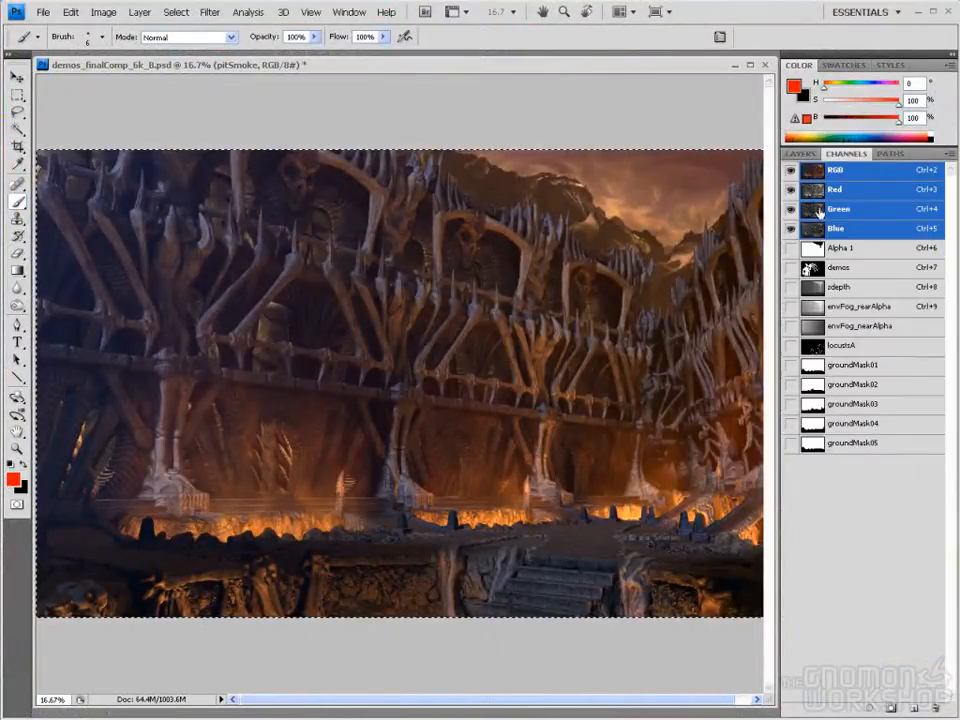
click(805, 156)
click(838, 155)
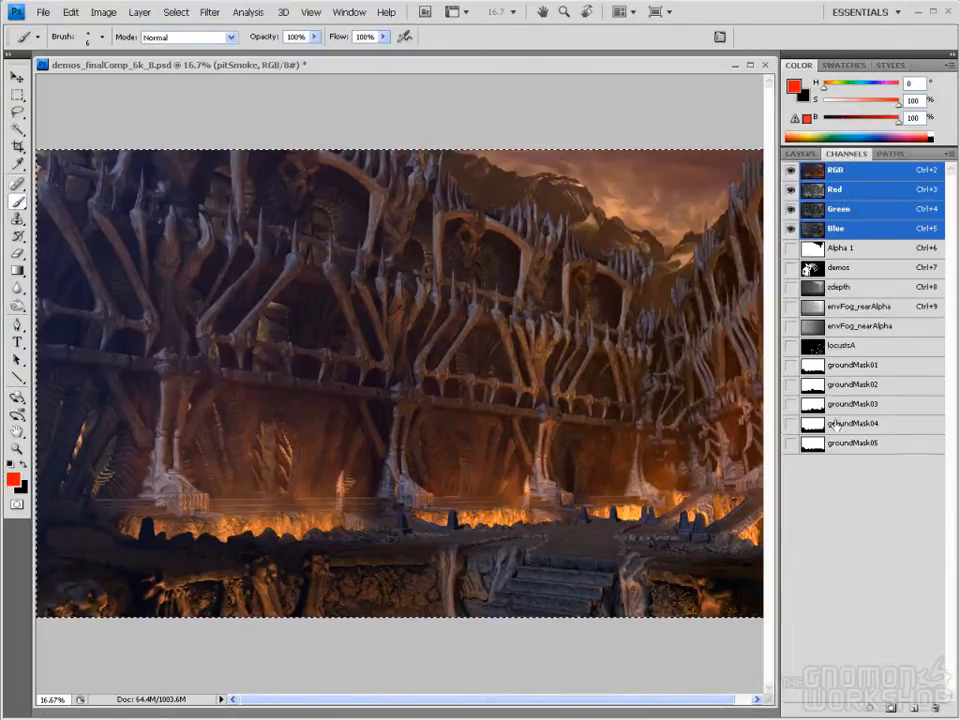
click(818, 249)
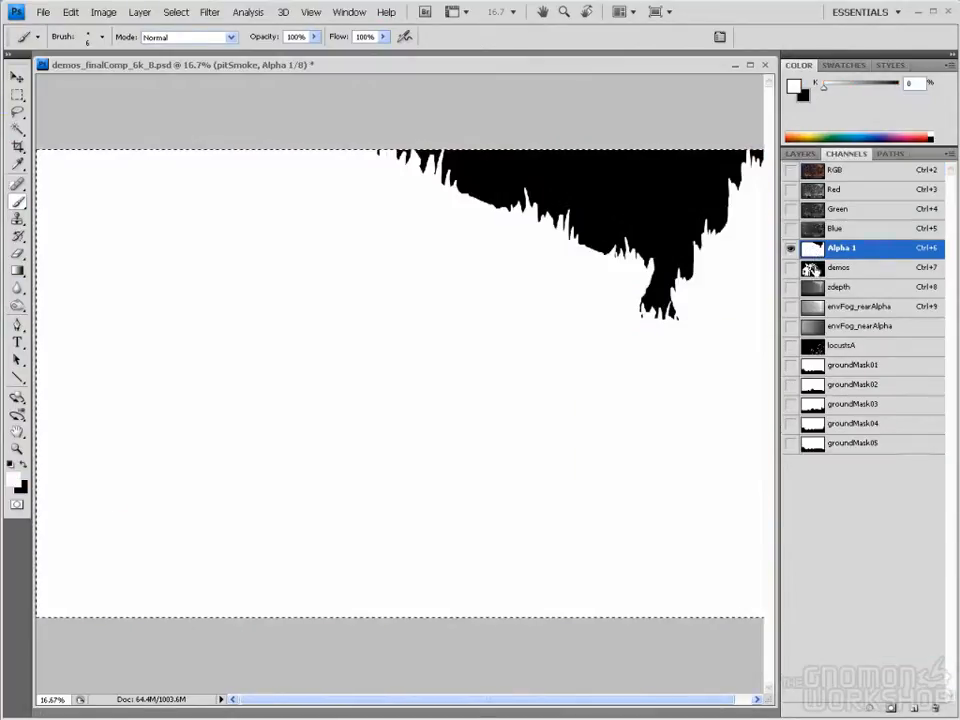
click(811, 268)
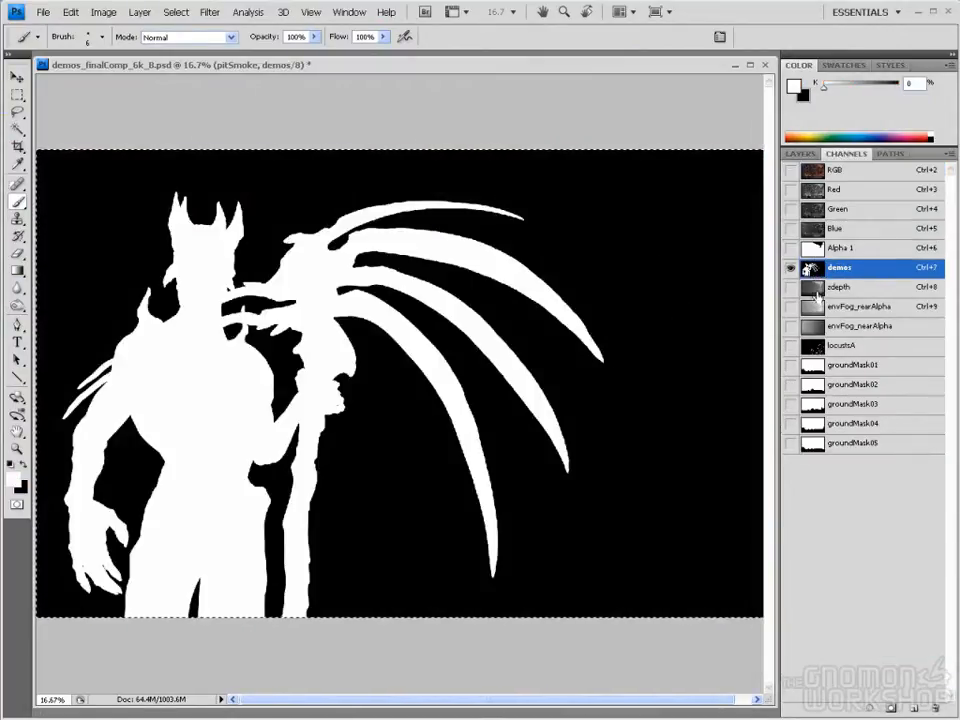
click(817, 290)
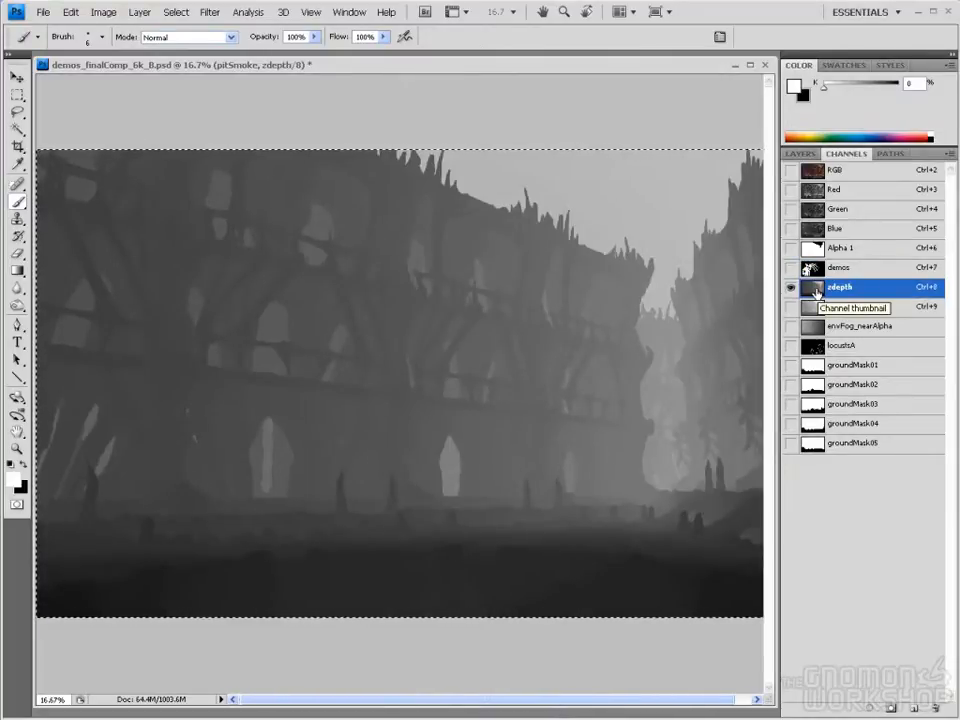
key(m)
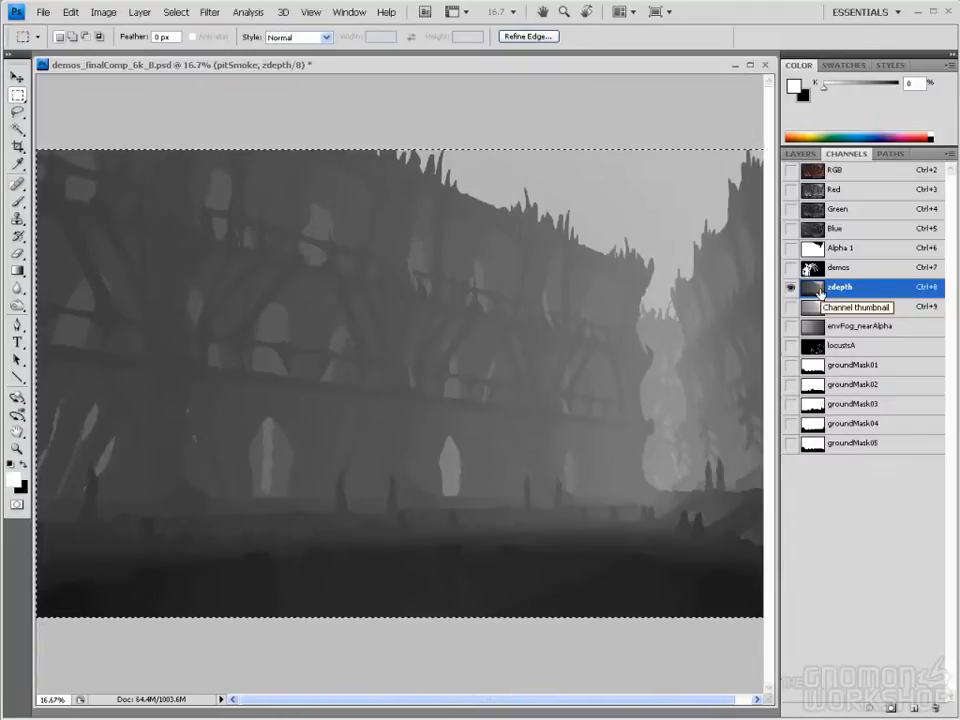
Restore the full RGB composite view of the painting and return to its layers
click(800, 154)
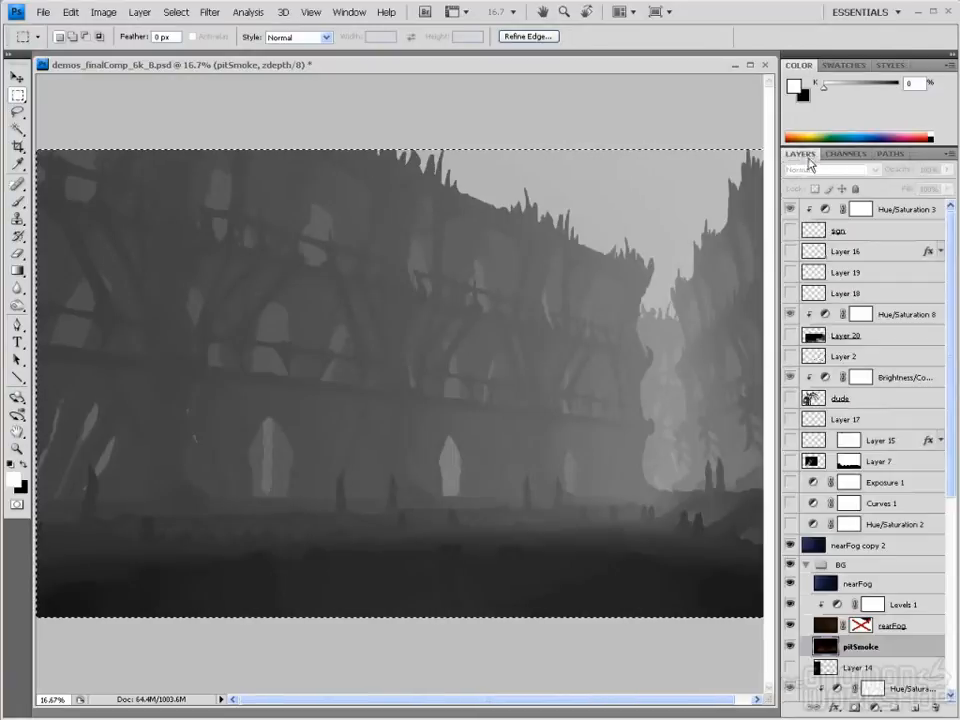
click(840, 155)
click(820, 172)
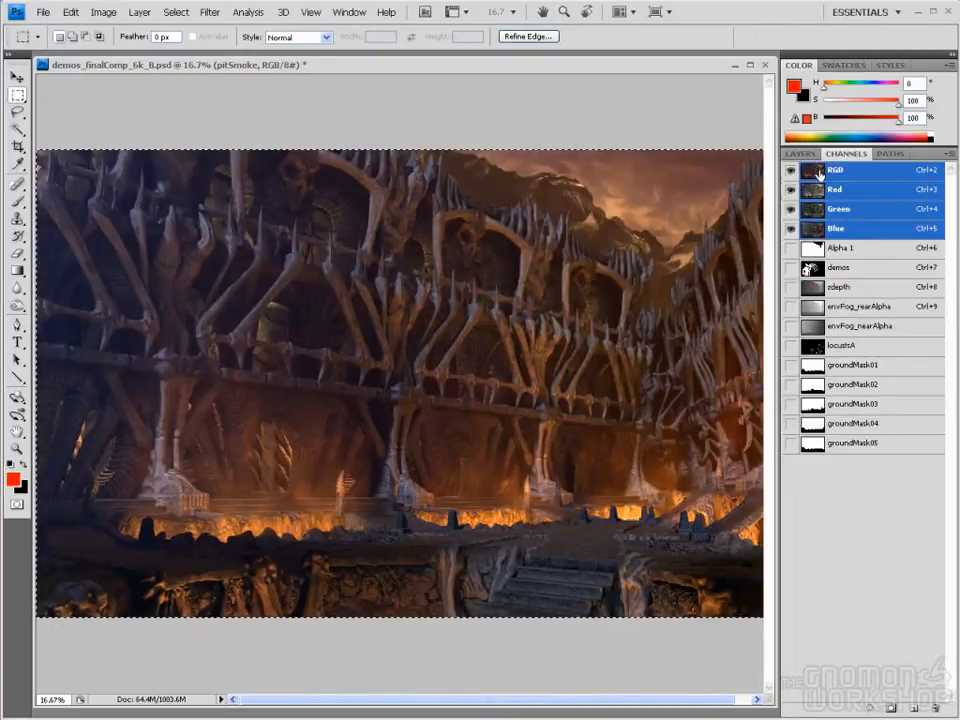
click(800, 154)
Select the Background layer and compare the distant bones at 100% zoom with Background DOF hidden and shown
scroll(895, 413, down, 3)
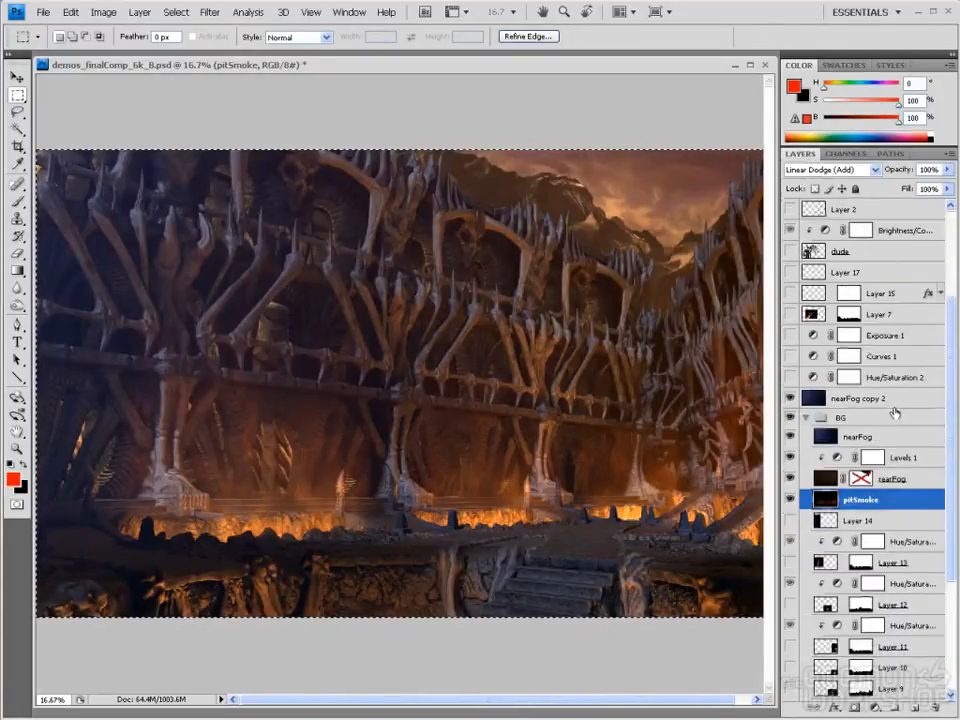
scroll(895, 413, down, 5)
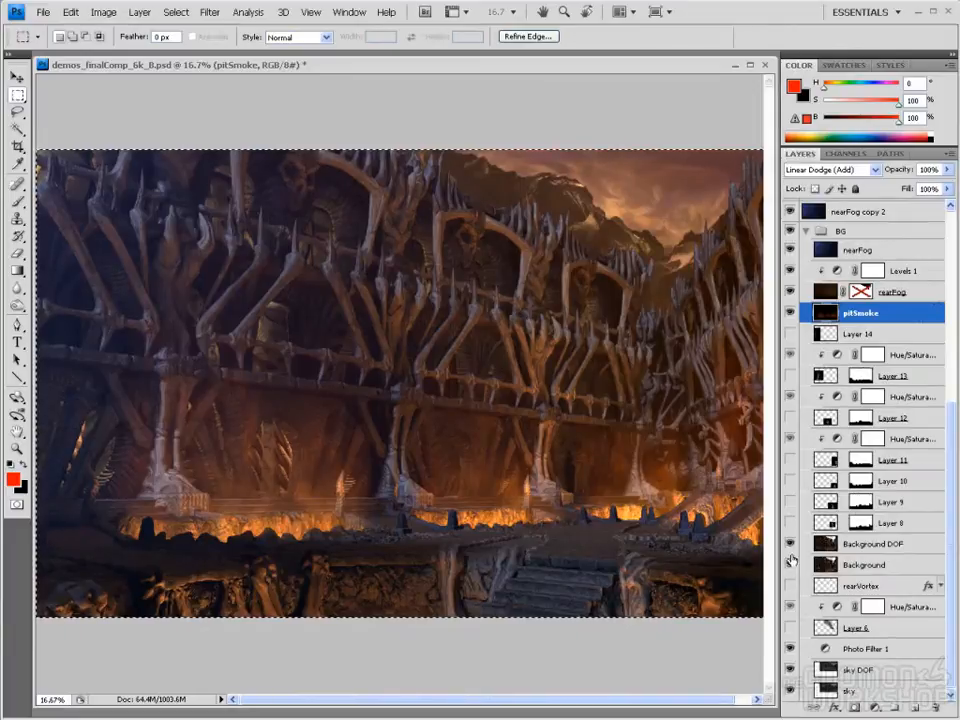
click(850, 565)
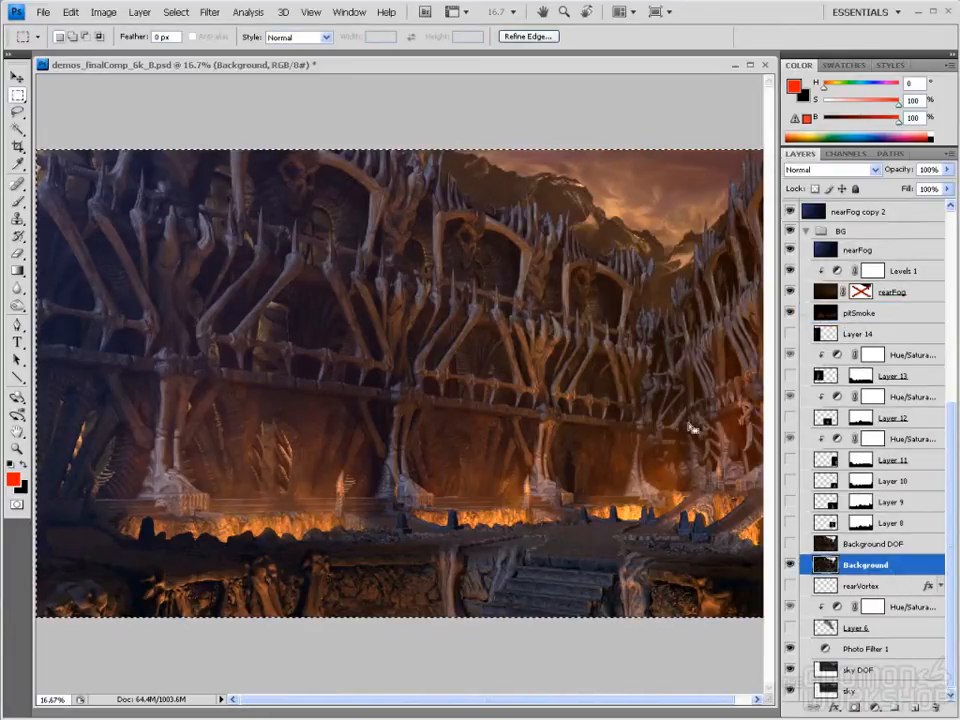
alt+scroll(615, 378, up, 2)
alt+scroll(615, 375, up, 1)
alt+scroll(380, 372, up, 2)
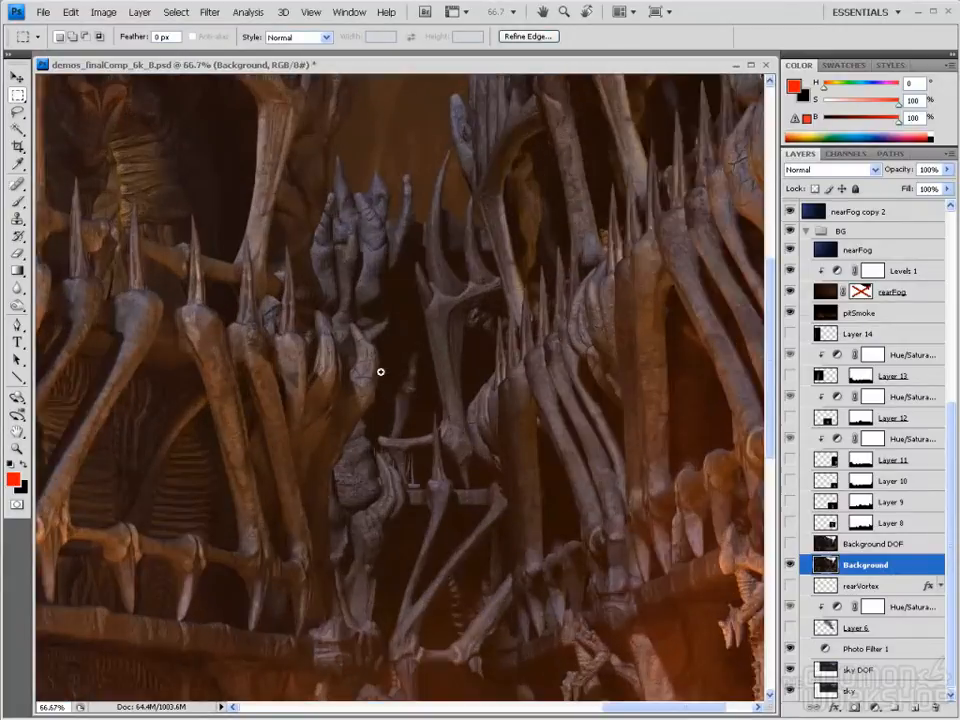
drag(403, 465, 523, 396)
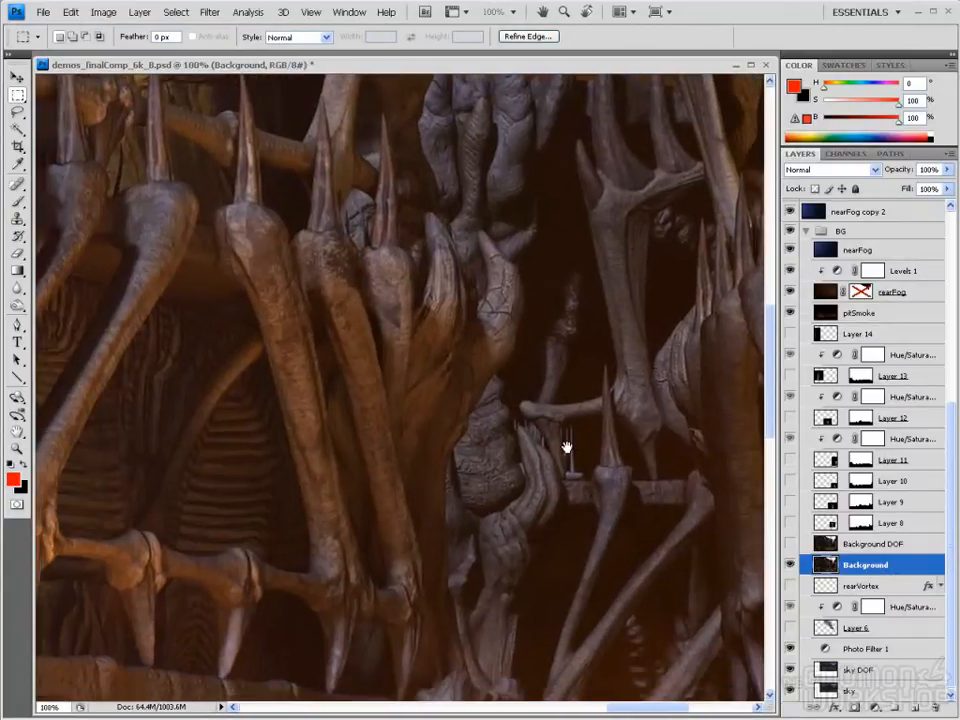
click(791, 544)
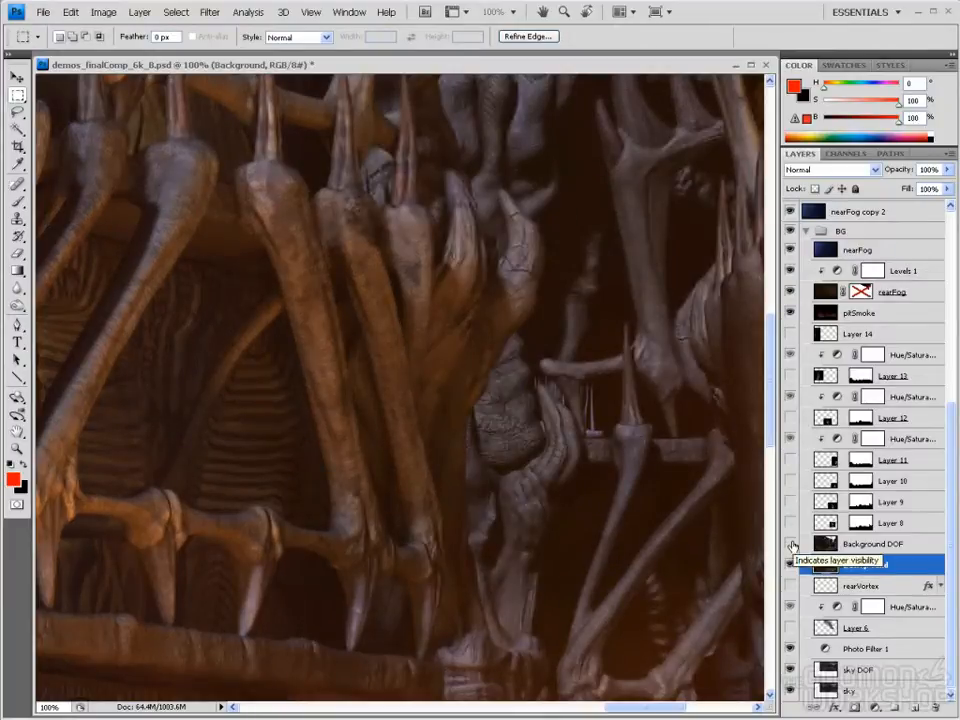
Examine the foreground steps with Background DOF shown, and return to the whole painting in an enlarged document window
drag(465, 506, 473, 245)
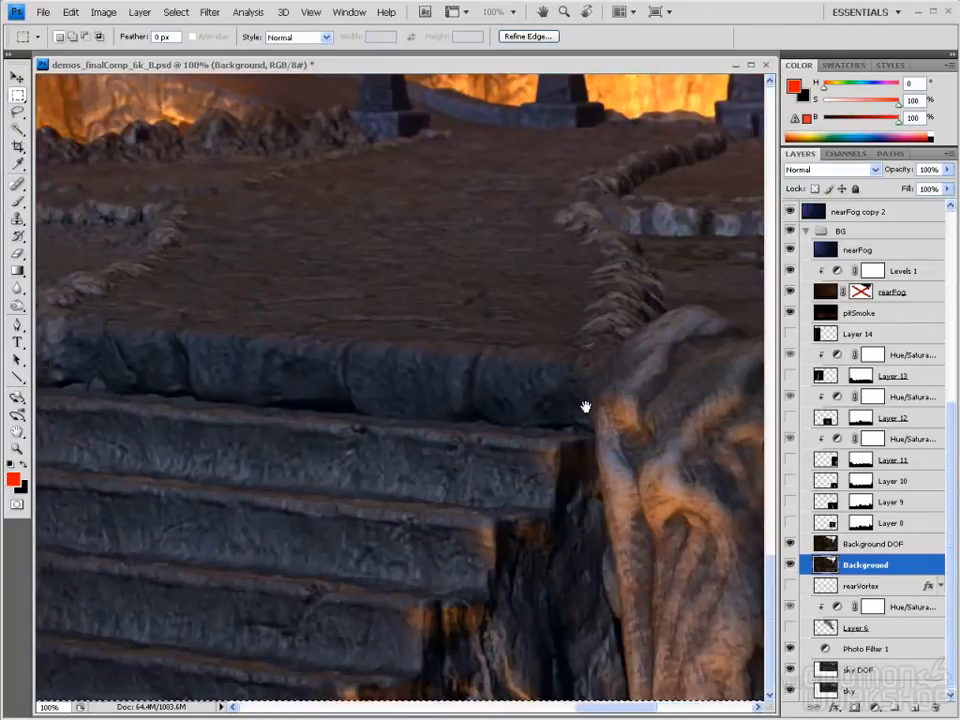
drag(482, 429, 626, 377)
alt+click(471, 360)
alt+click(471, 360)
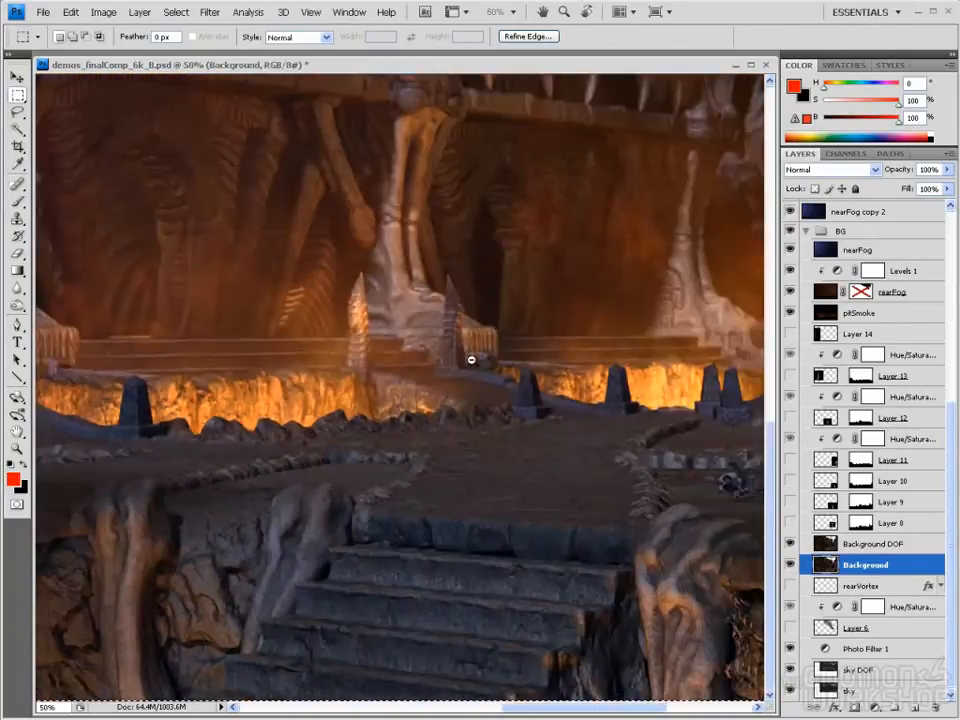
alt+click(471, 360)
alt+click(471, 360)
alt+click(471, 360)
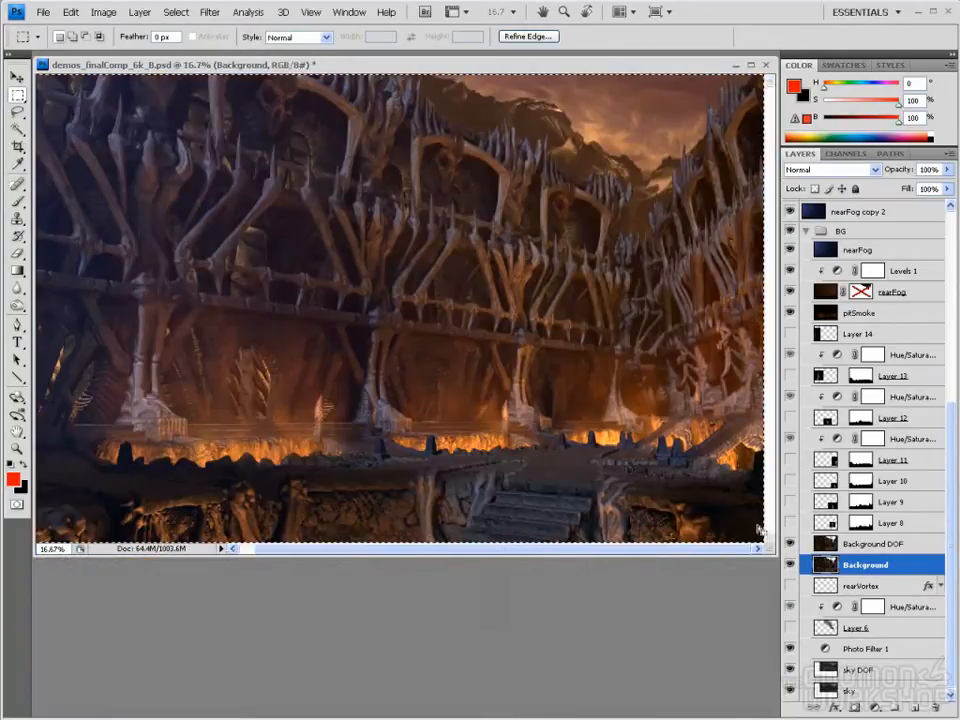
drag(766, 553, 768, 711)
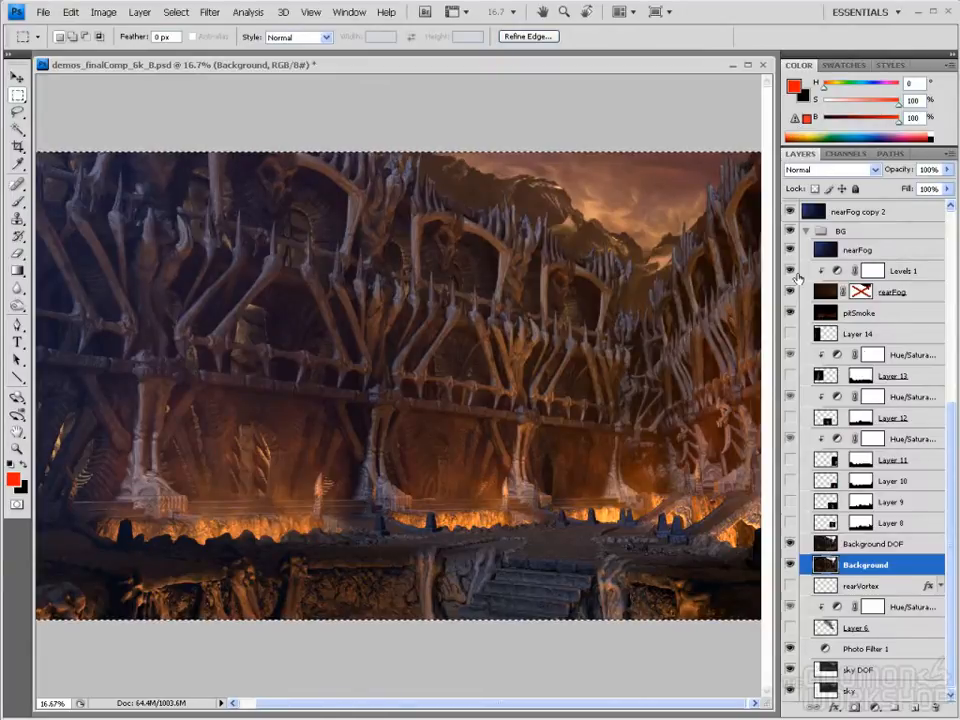
With Background DOF hidden, open Lens Blur on the Background layer and use zdepth as the depth map source
click(845, 153)
click(800, 153)
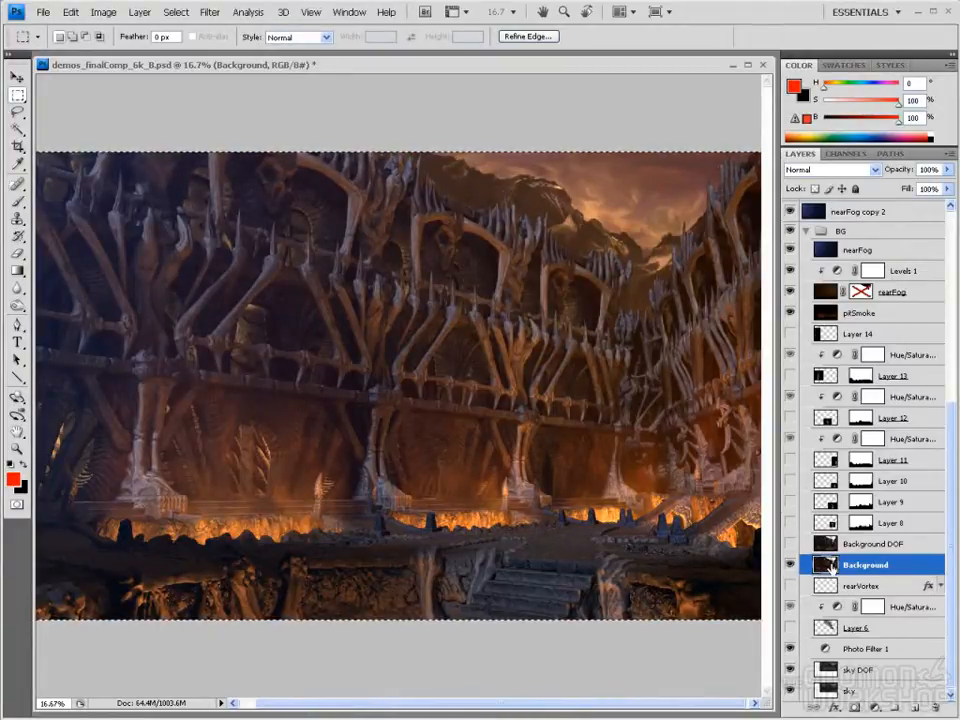
click(209, 12)
mouse_move(250, 126)
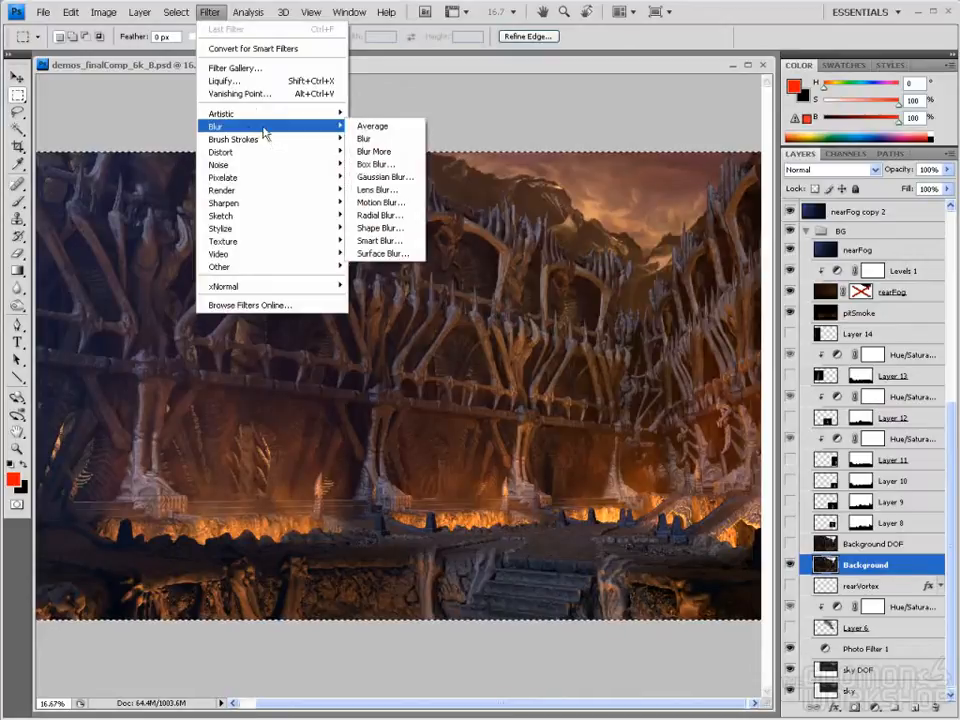
click(394, 193)
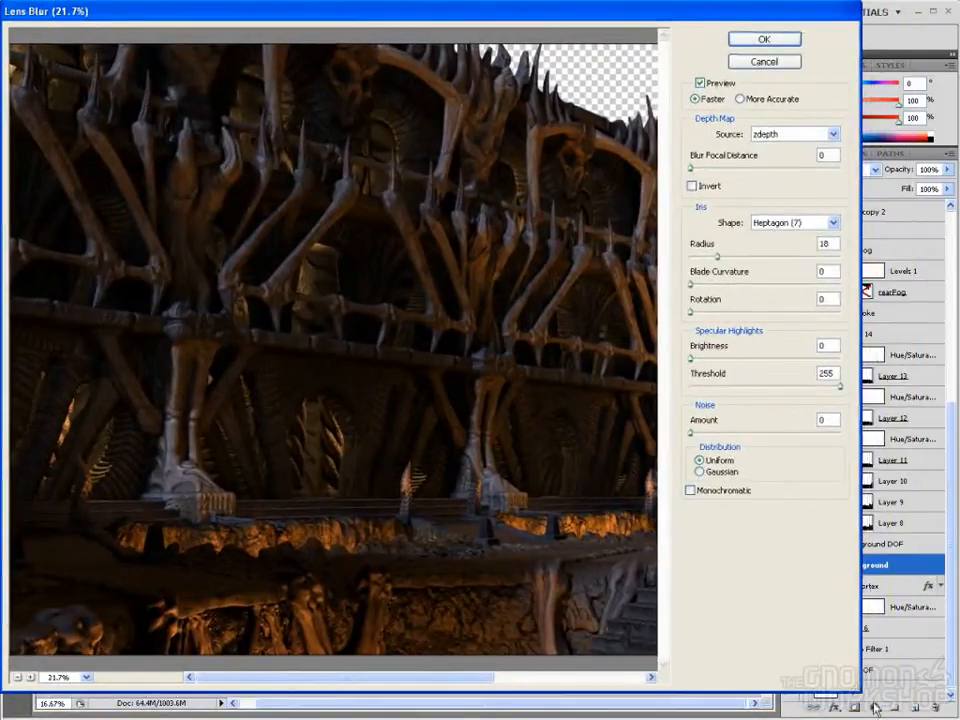
drag(856, 688, 948, 711)
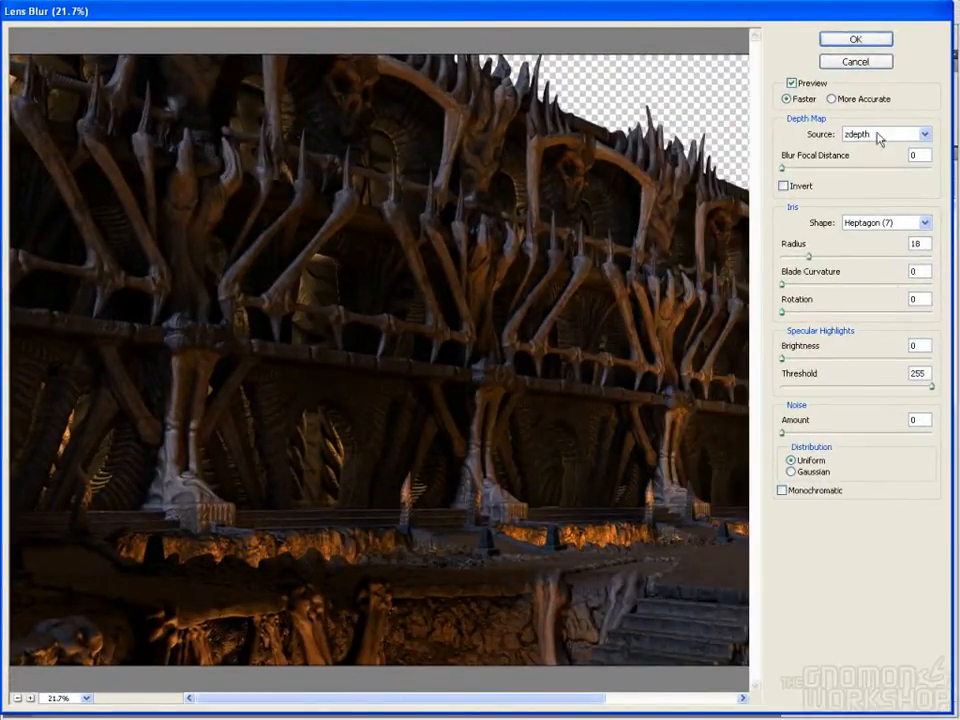
click(880, 138)
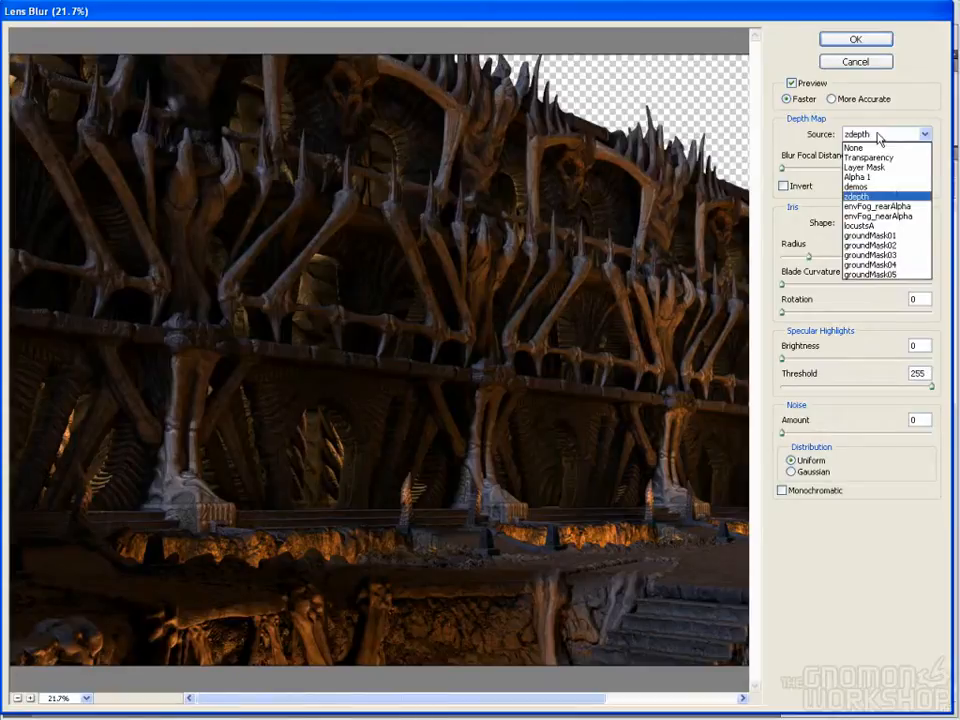
click(872, 198)
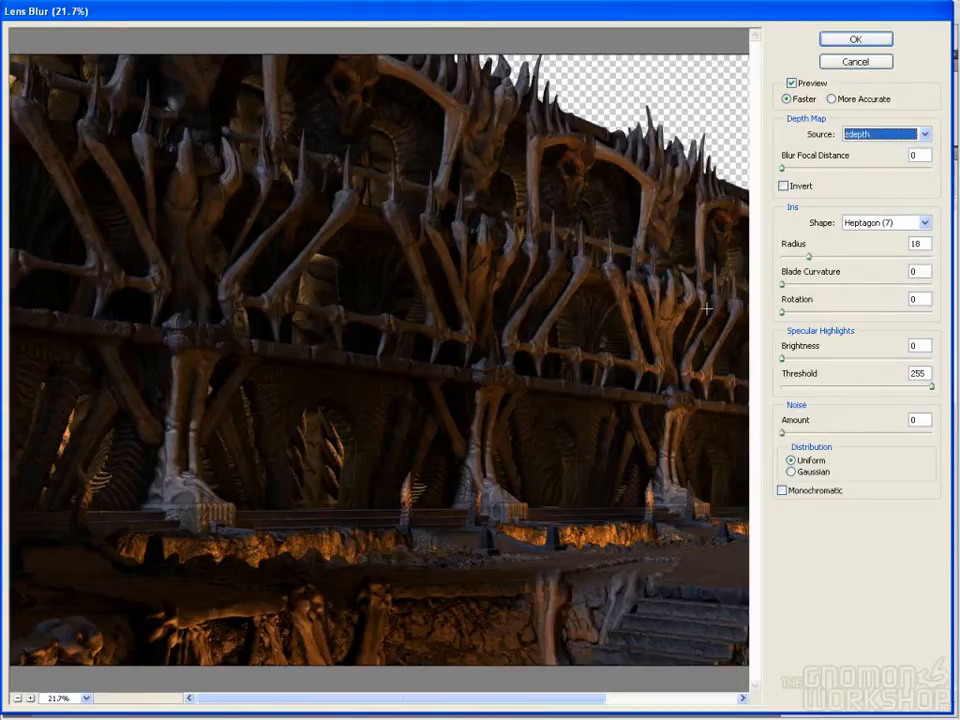
Try a Blur Focal Distance of 75, sampled from the wall's bones, with an iris Radius of 86
click(637, 307)
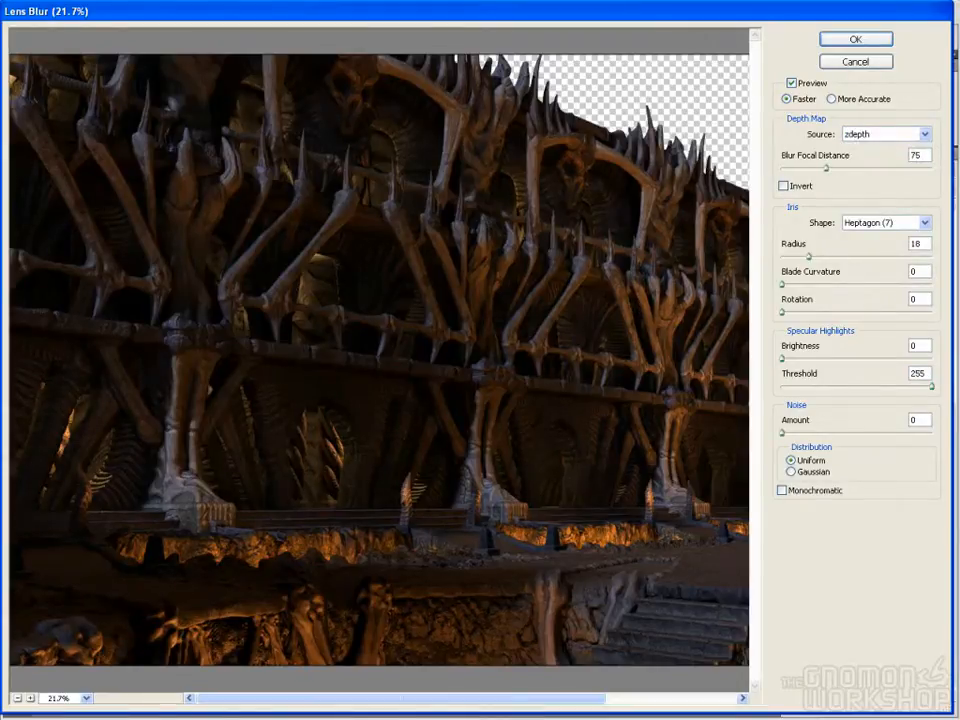
drag(553, 697, 692, 697)
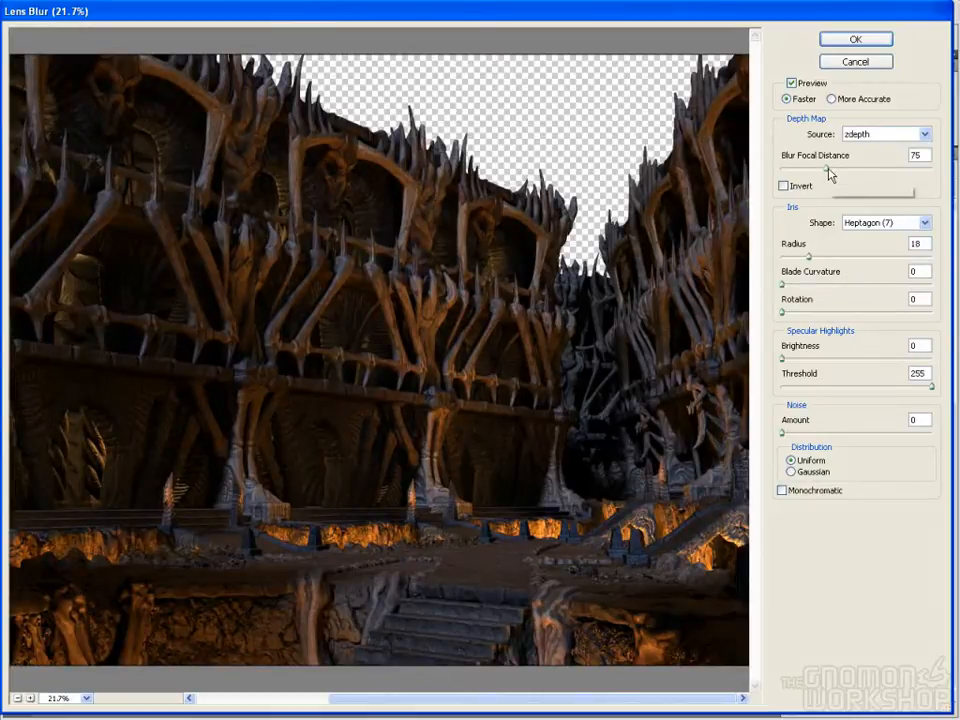
drag(809, 257, 912, 262)
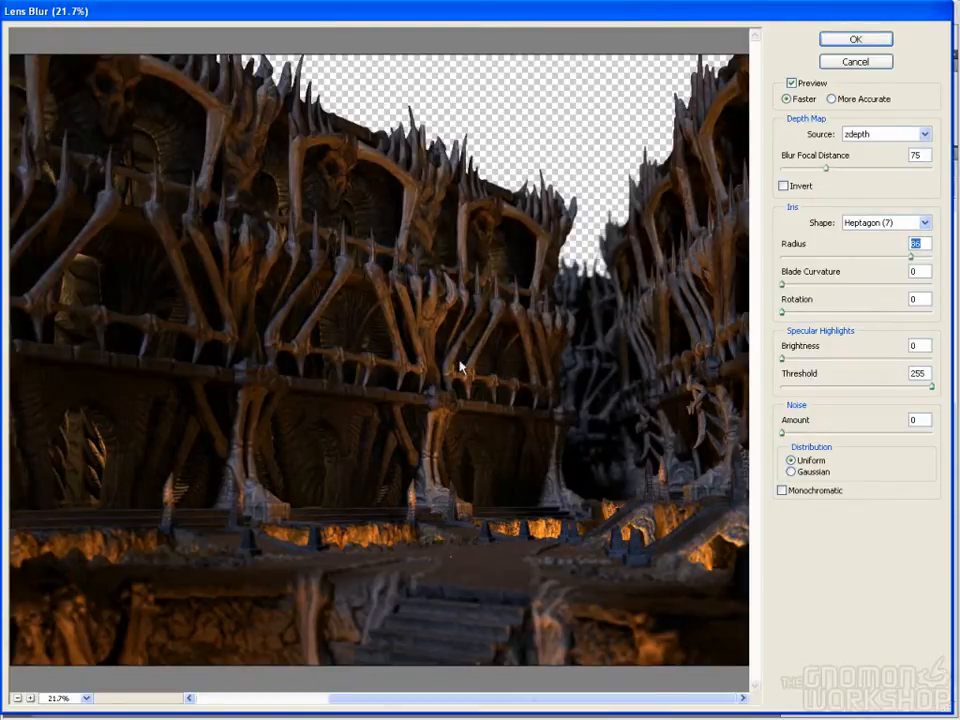
Set the lens blur's Blur Focal Distance to 15 and its iris Radius to 25
drag(826, 167, 790, 170)
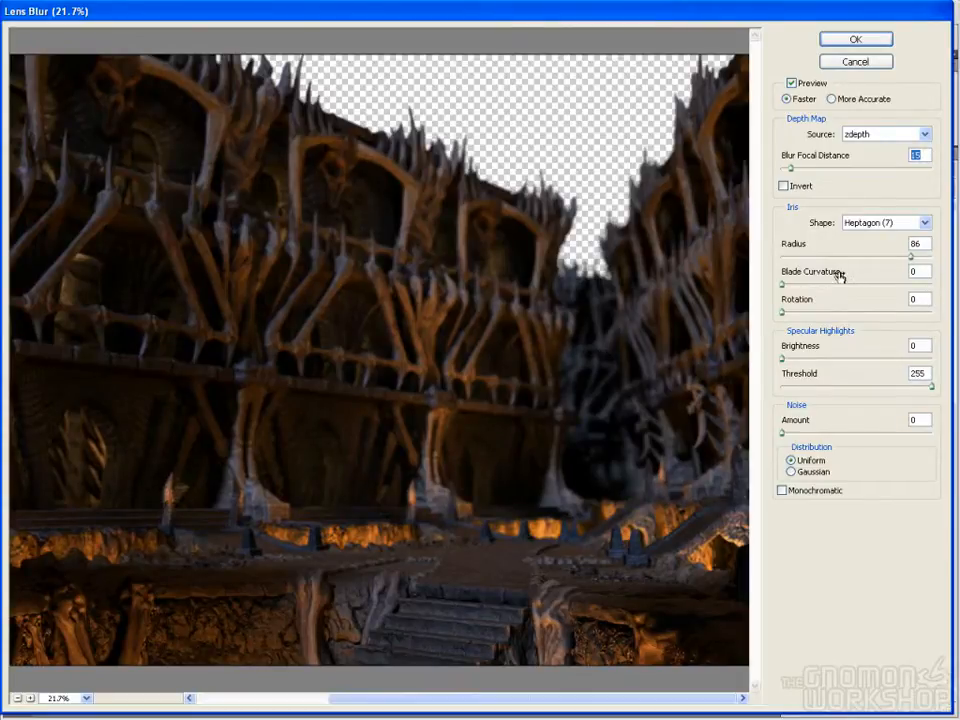
drag(907, 258, 820, 258)
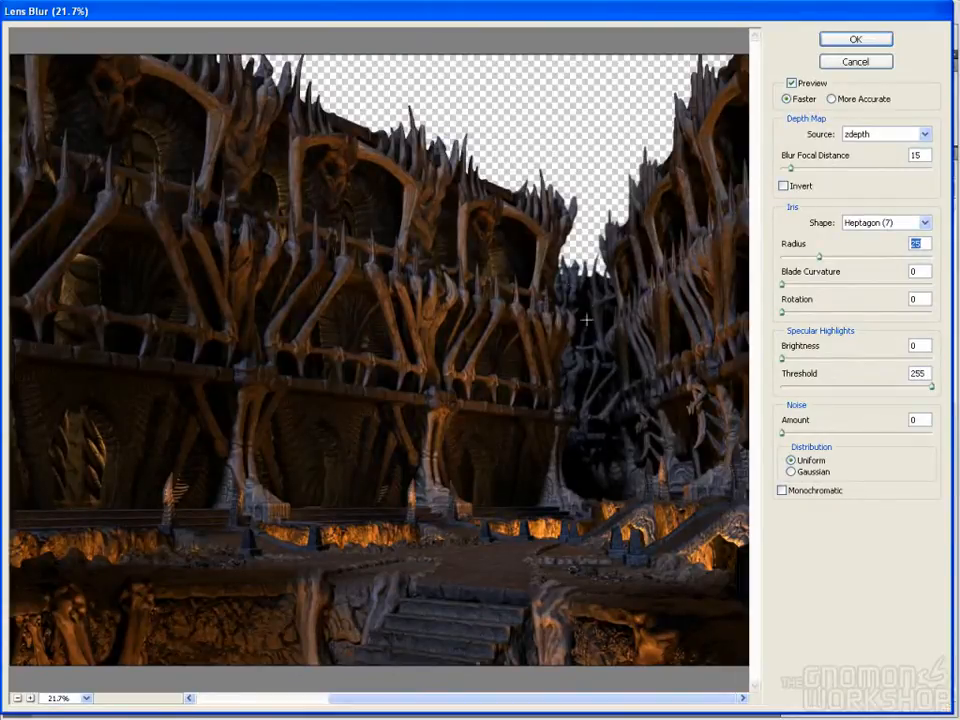
Discard the lens blur on the Background layer, point out the Lens Blur filter again without opening it, and clear the canvas selection
click(872, 62)
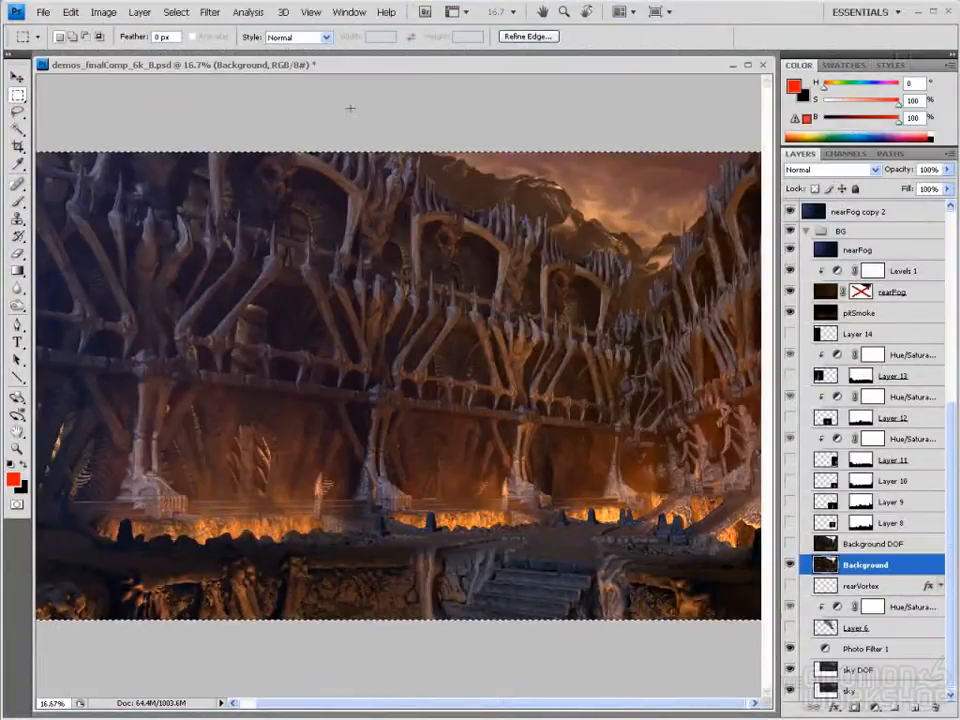
click(211, 12)
mouse_move(242, 130)
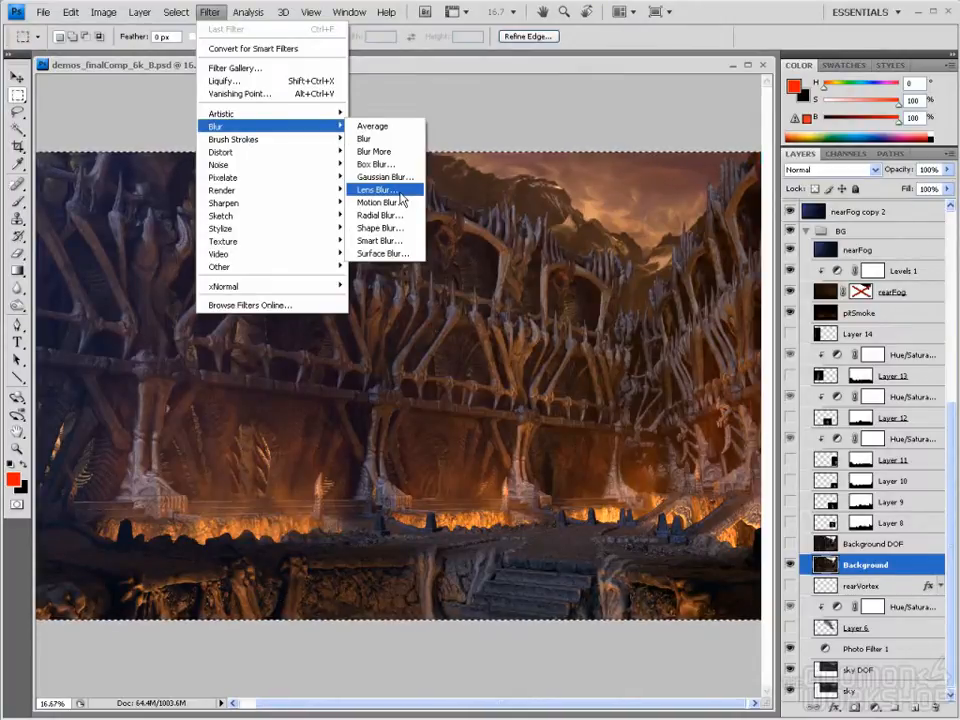
click(559, 134)
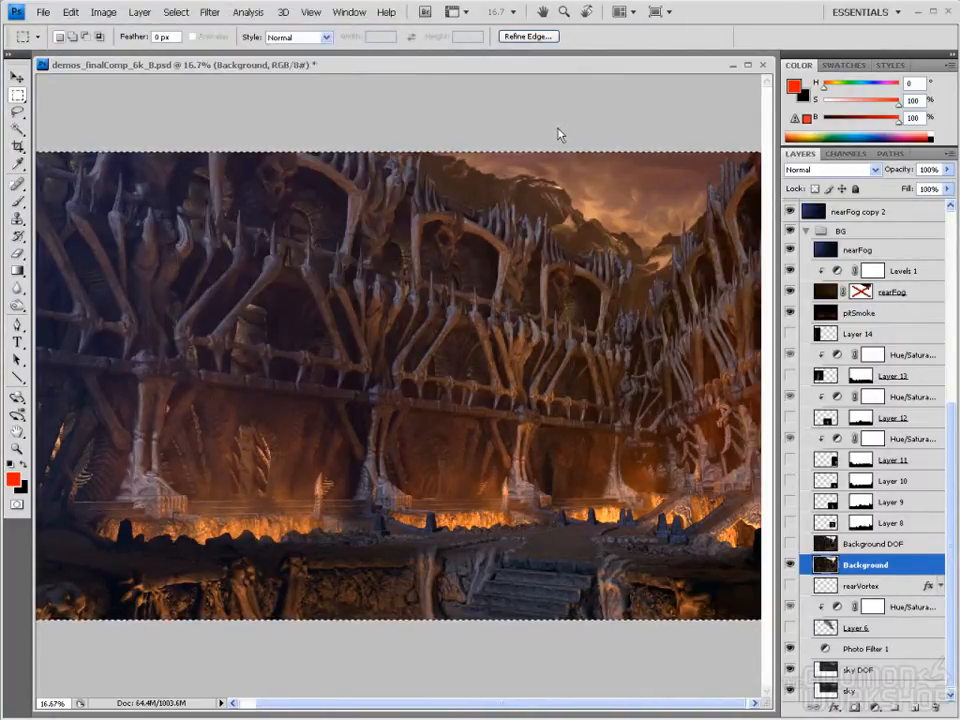
key(ctrl+d)
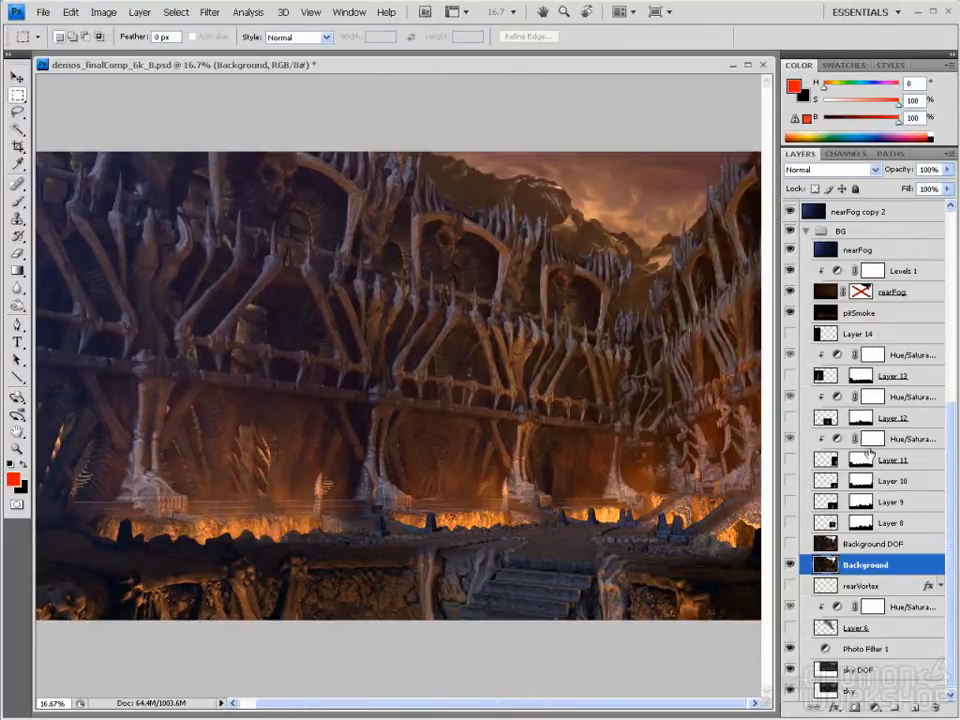
Review the fog and smoke layers by selecting nearFog copy 2, nearFog, rearFog and pitSmoke in turn
drag(951, 472, 950, 424)
click(850, 294)
click(852, 332)
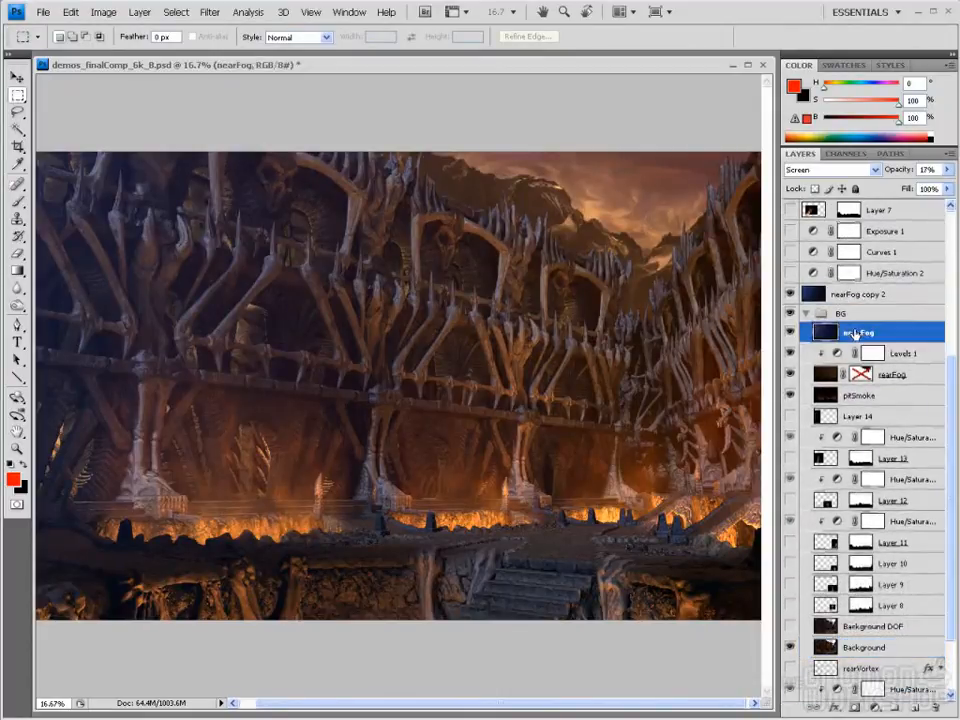
click(823, 375)
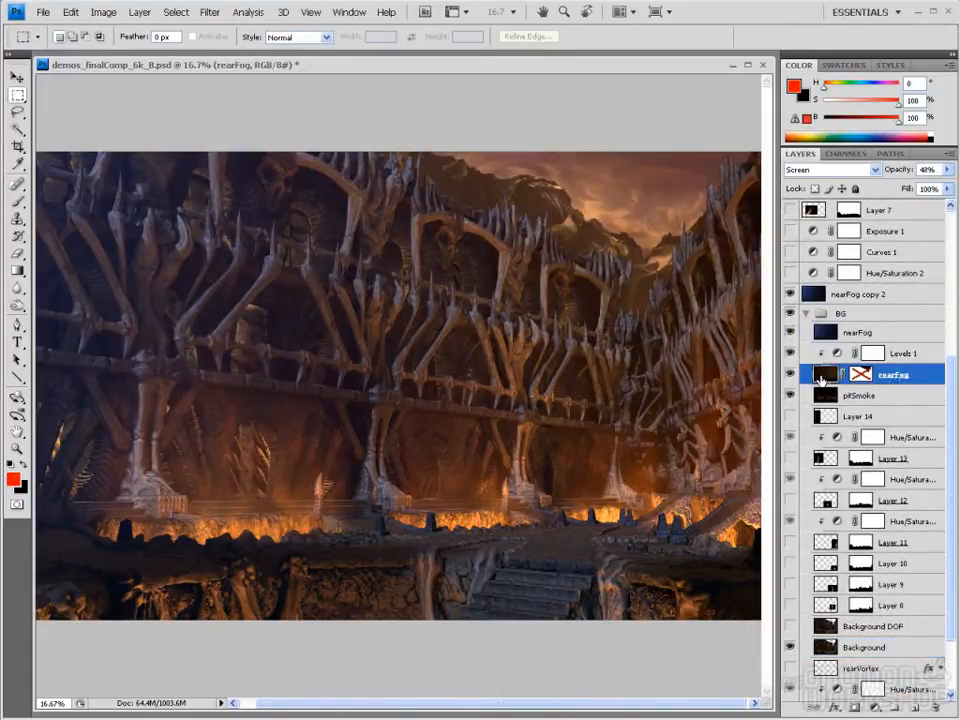
click(821, 396)
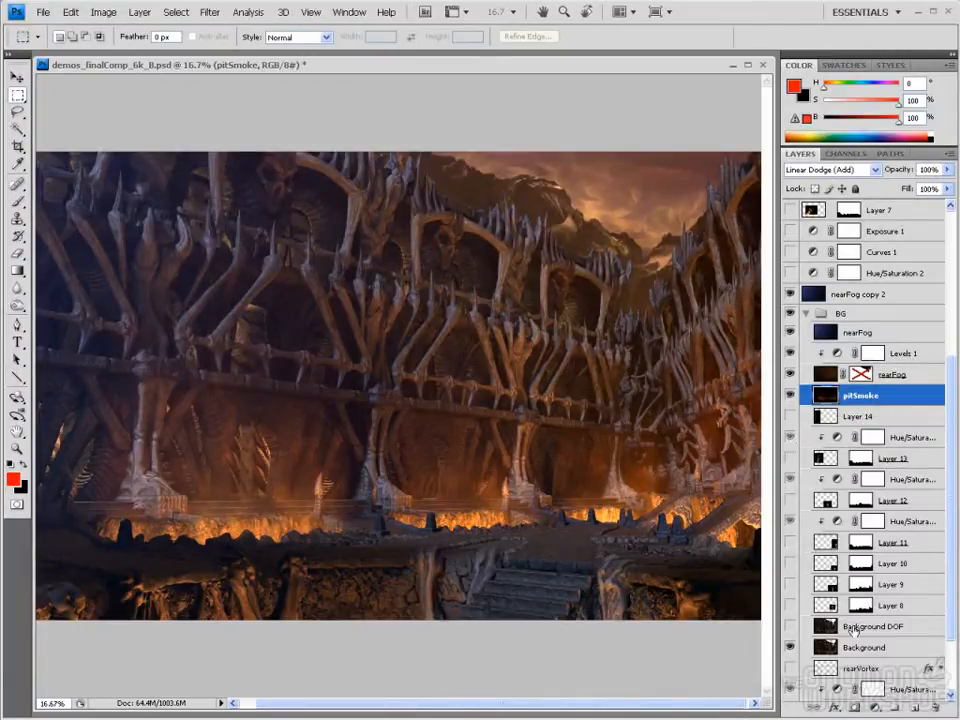
drag(953, 471, 953, 320)
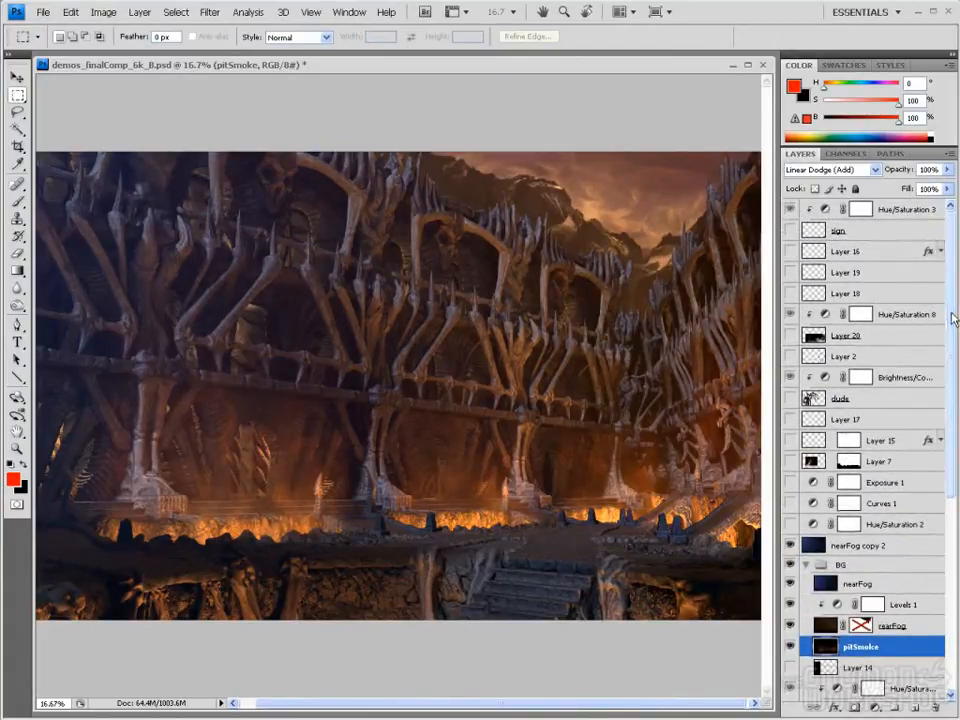